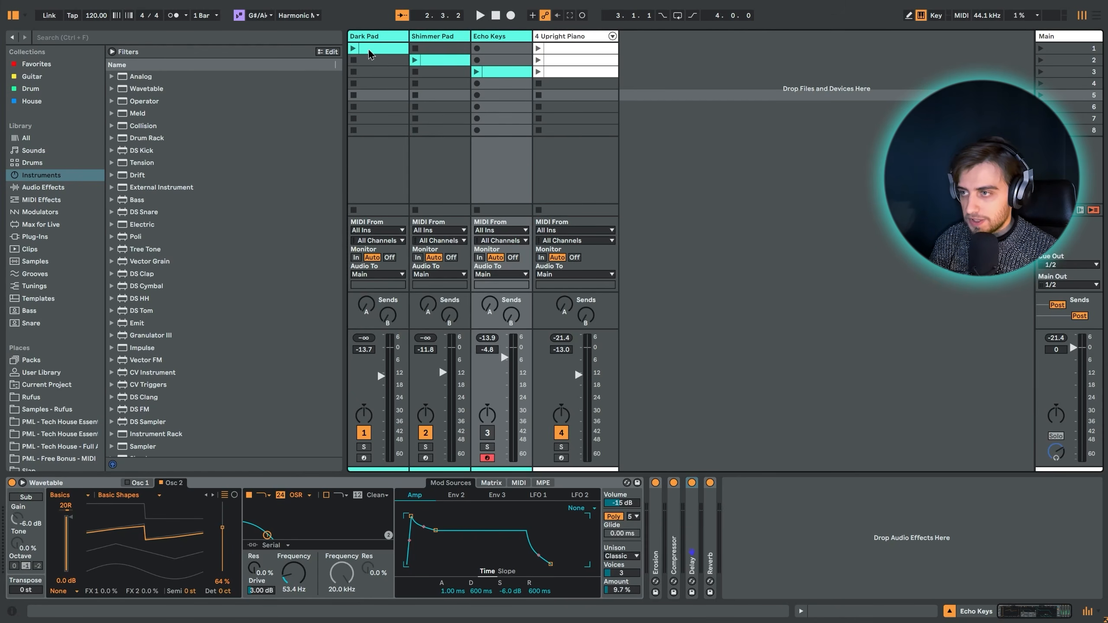
Play and stop the Dark Pad, Shimmer Pad and Echo Keys clips one after another to hear each sound
click(366, 162)
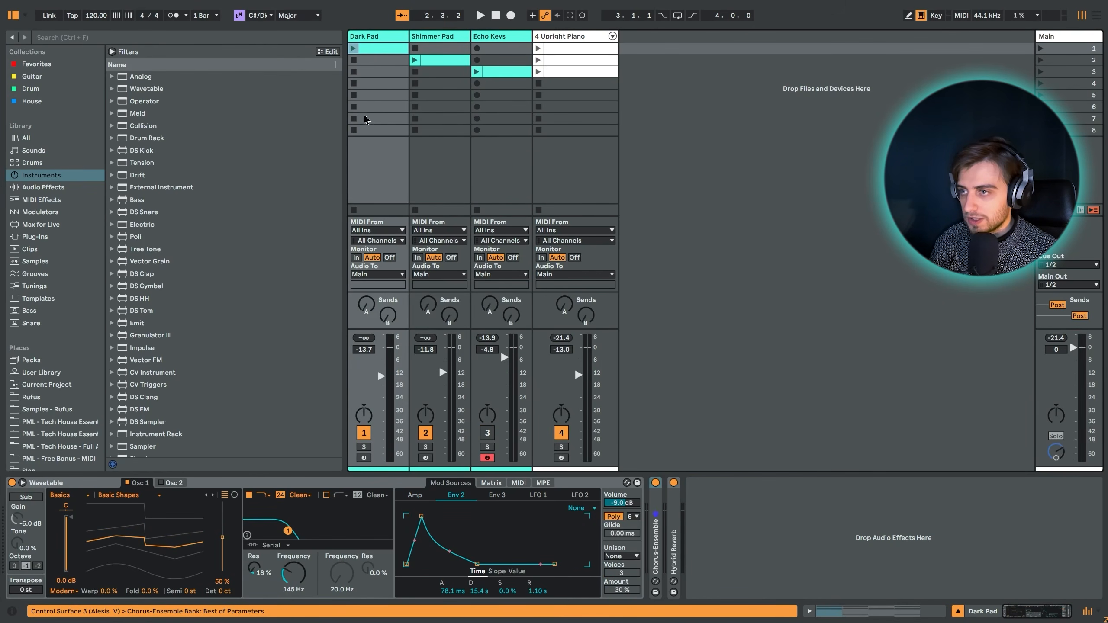
click(353, 48)
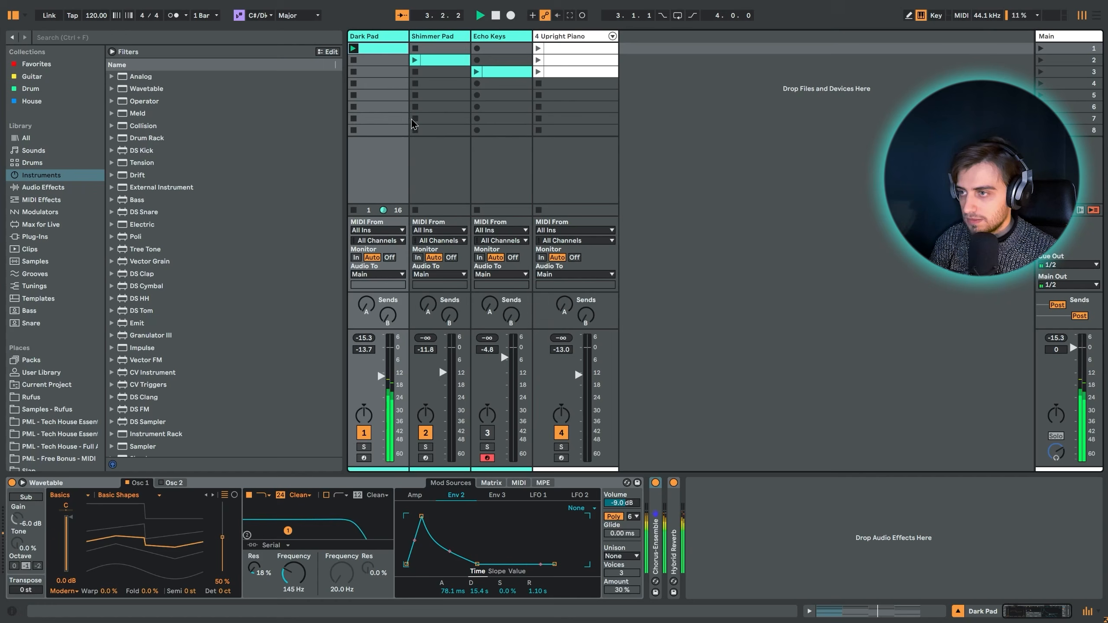
click(353, 211)
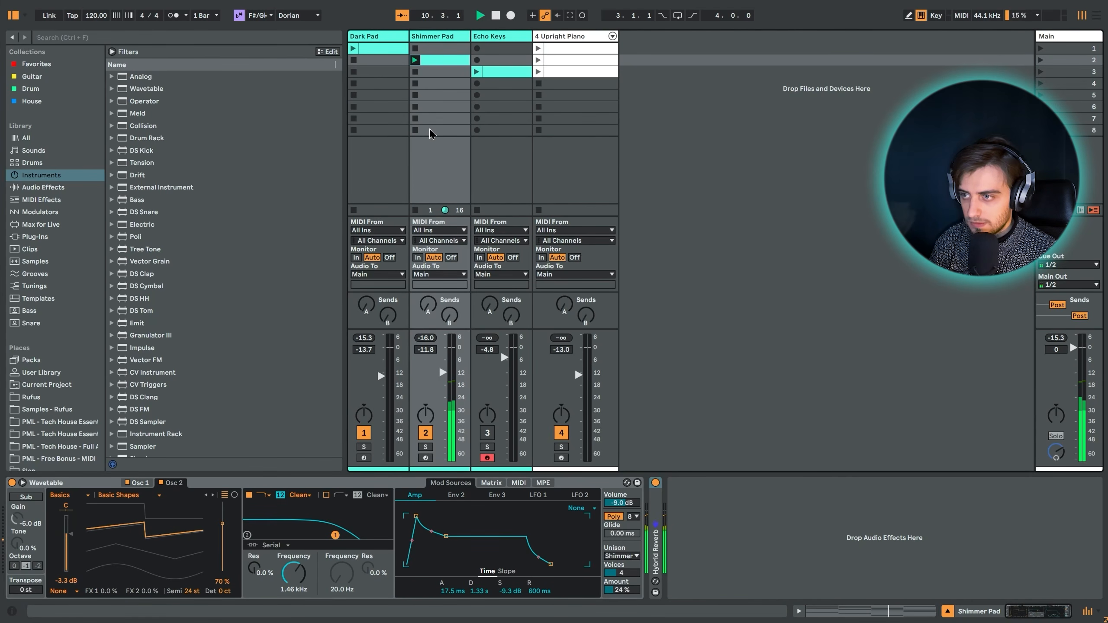
click(415, 210)
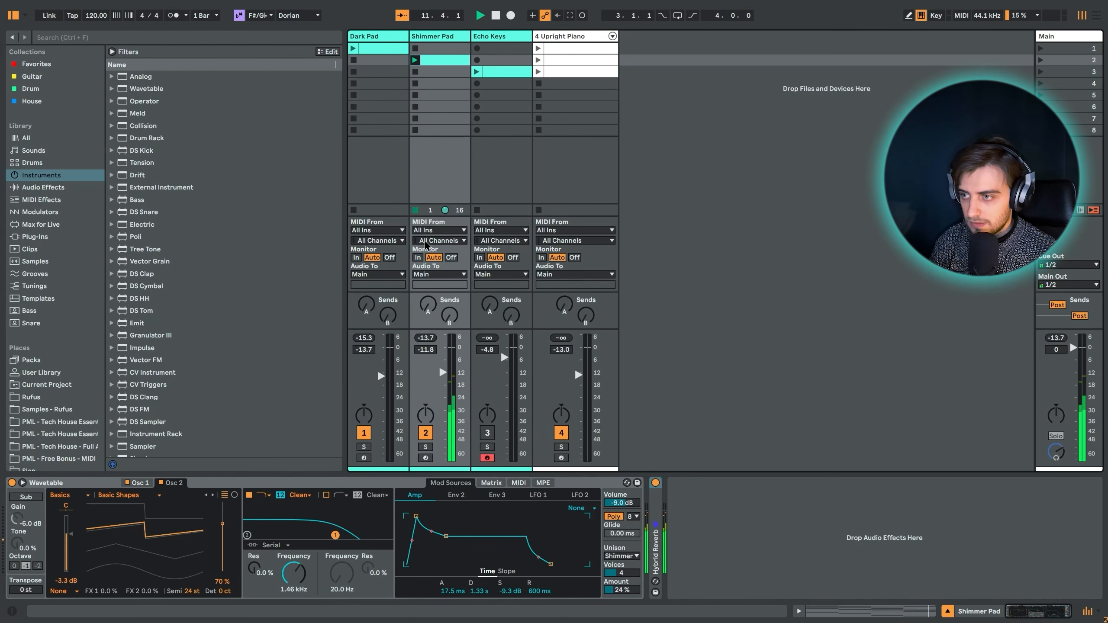
click(507, 111)
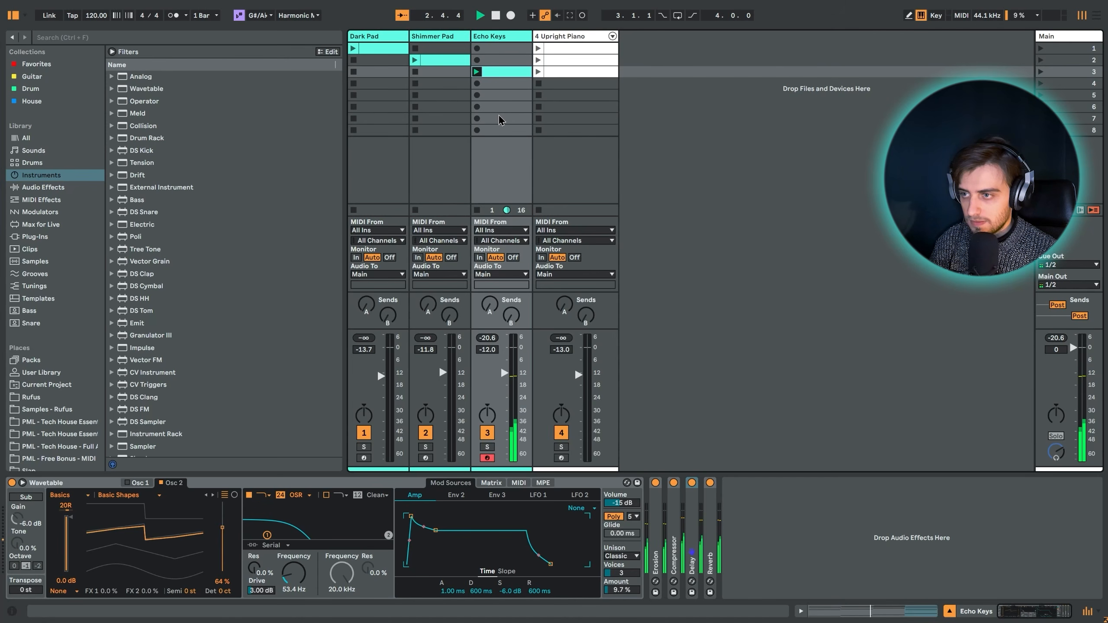
click(477, 211)
Lower the Upright Piano track's volume to -22.6 dB
click(567, 39)
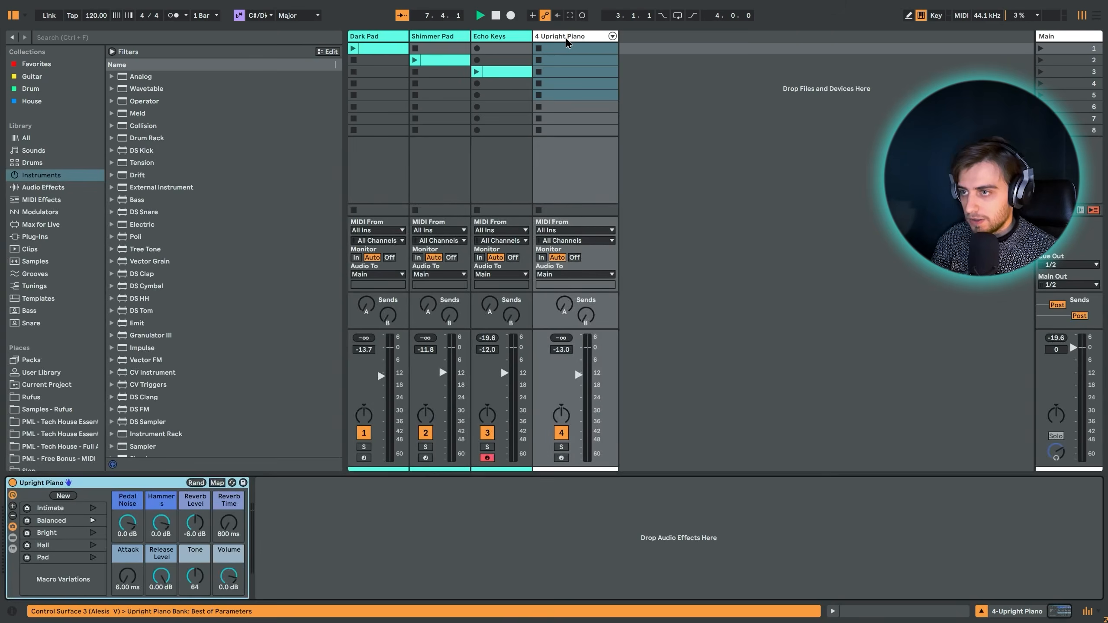
drag(587, 372, 580, 398)
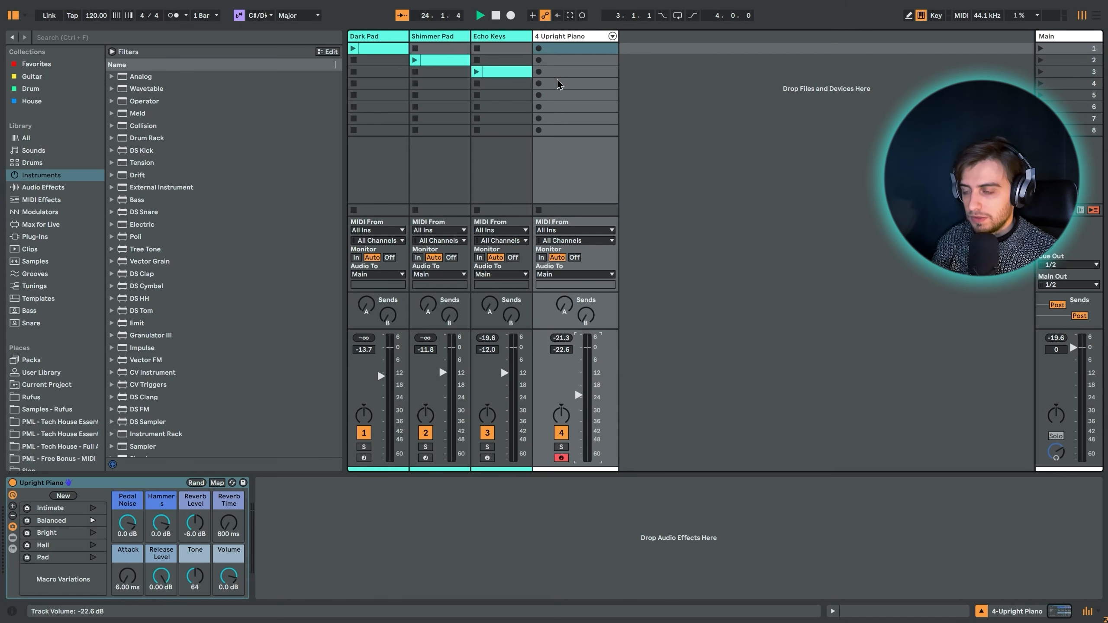
Examine the device chains of the Dark Pad, Shimmer Pad and Echo Keys tracks, then return to the Upright Piano track and stop playback
click(381, 36)
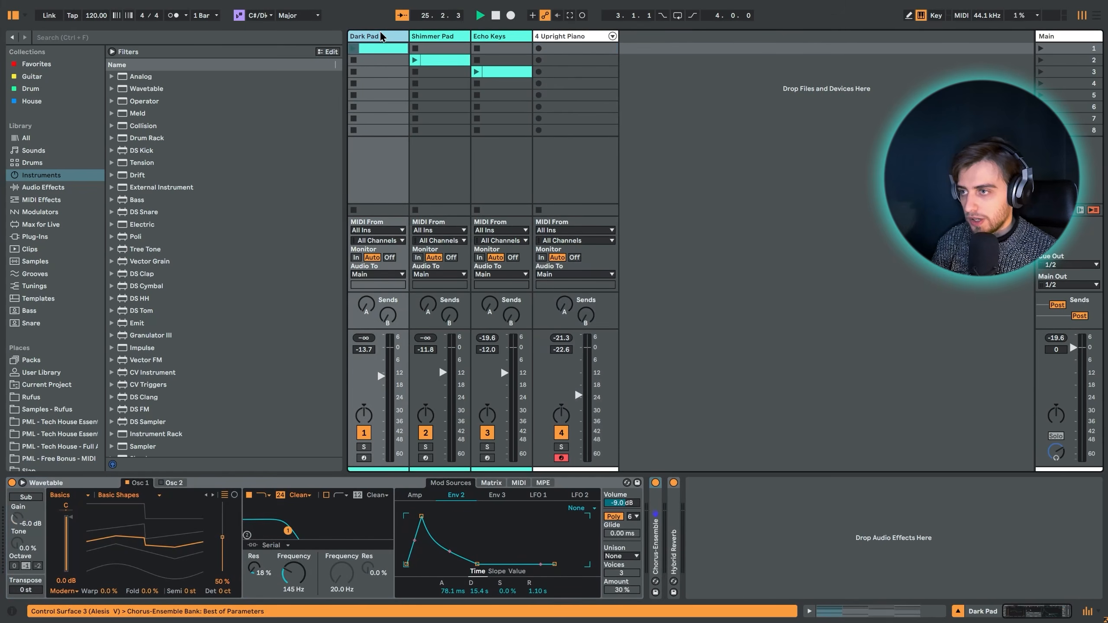
click(417, 37)
click(498, 38)
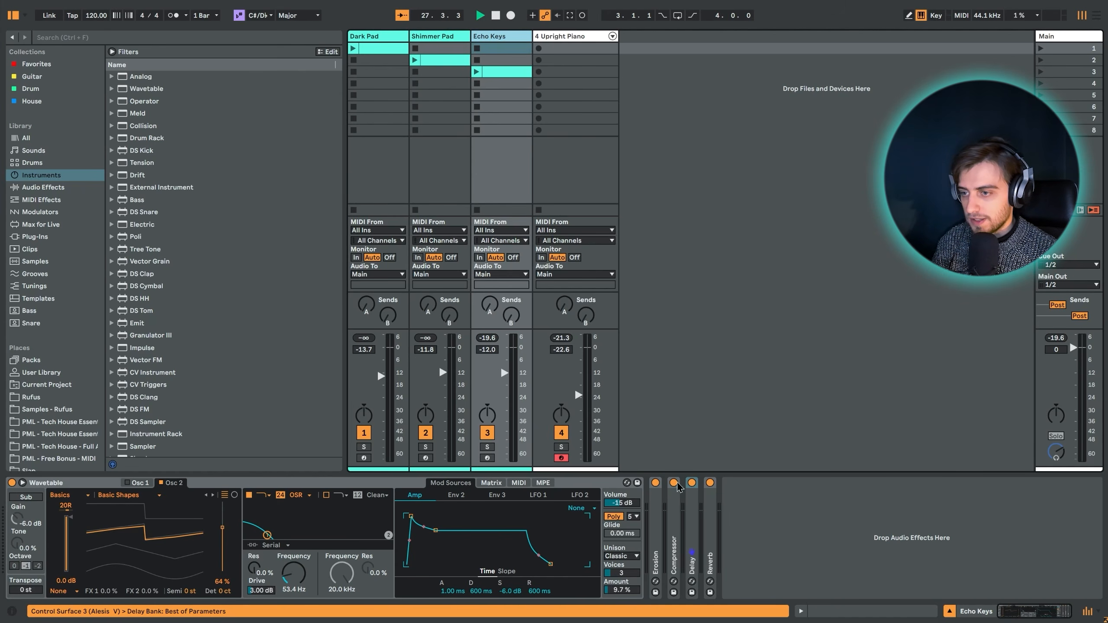
click(580, 55)
key(space)
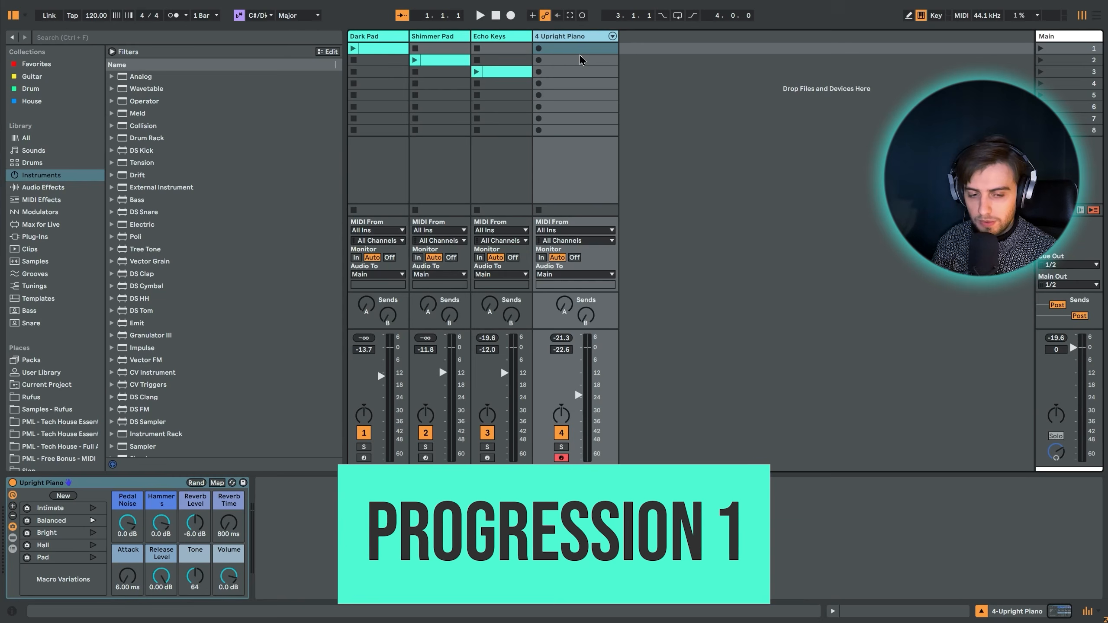
Create an empty MIDI clip in the first slot of the Upright Piano track and show its loop and scale settings
click(264, 16)
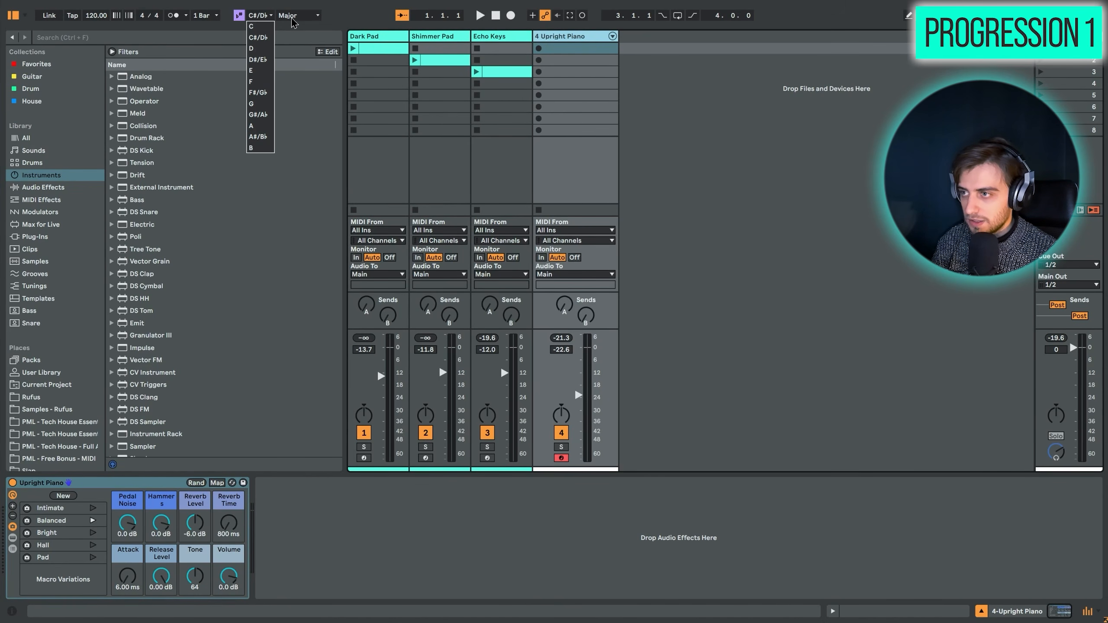
click(249, 12)
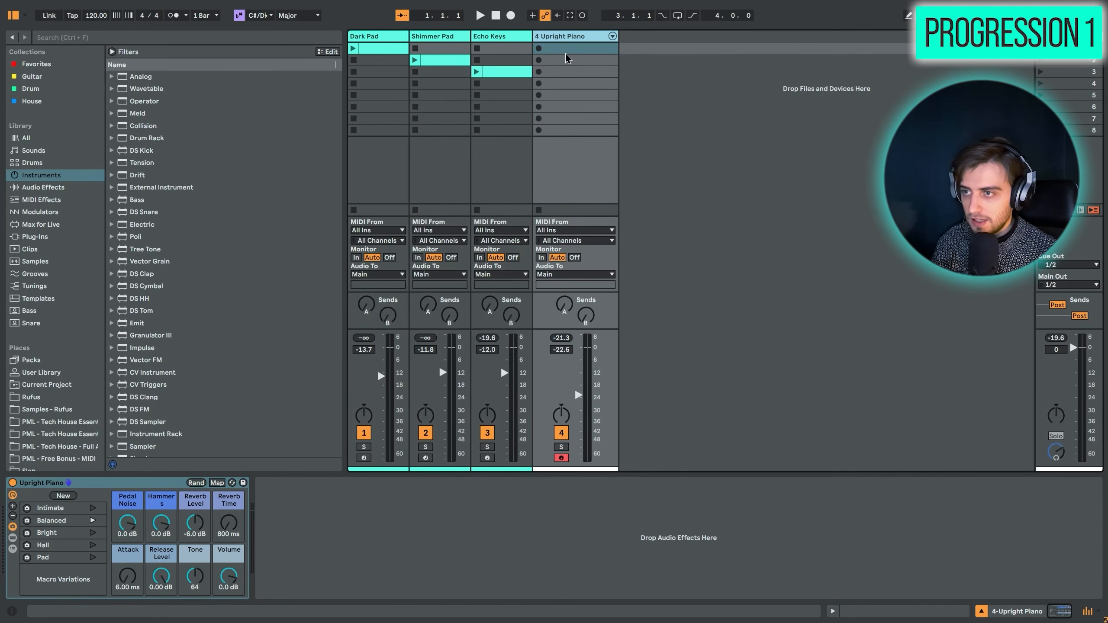
double_click(576, 49)
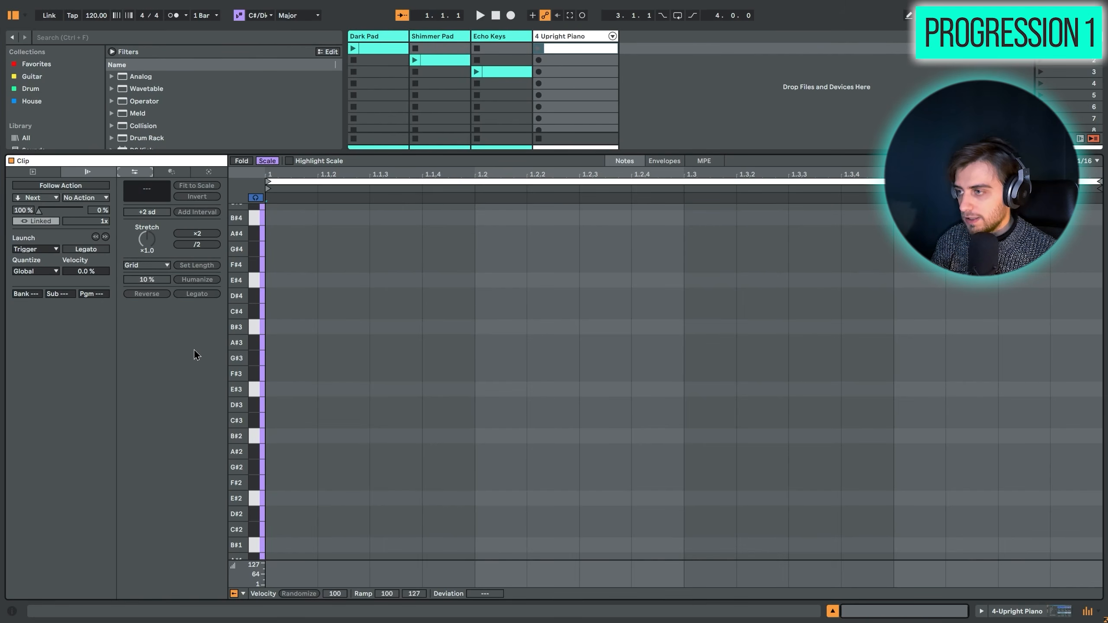
click(49, 173)
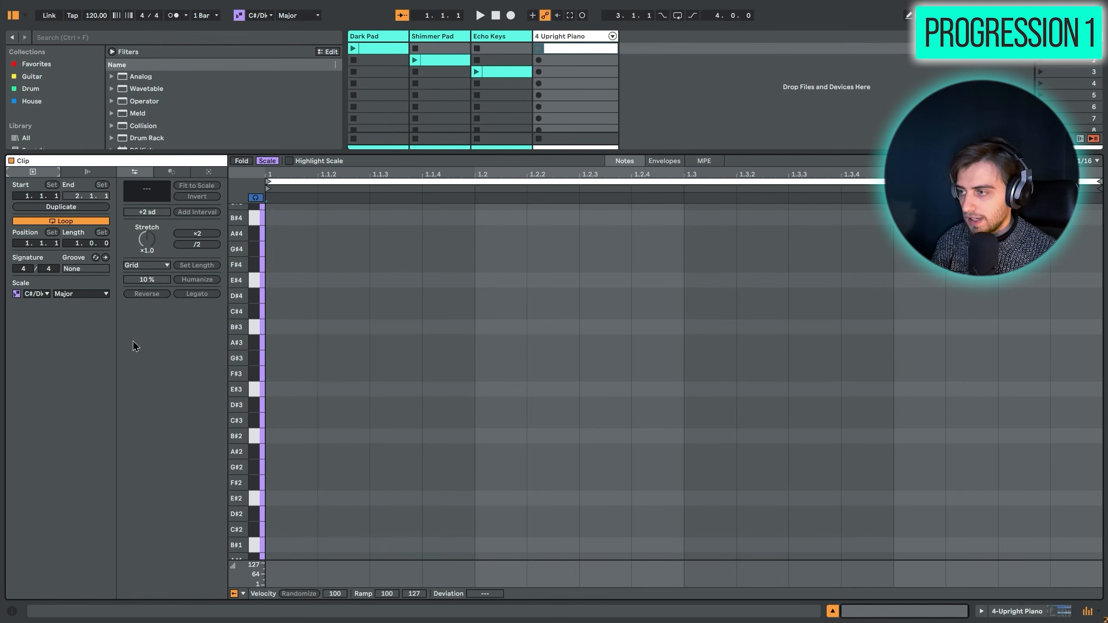
Turn off the clip's scale mode to view all chromatic notes in the piano roll
click(267, 160)
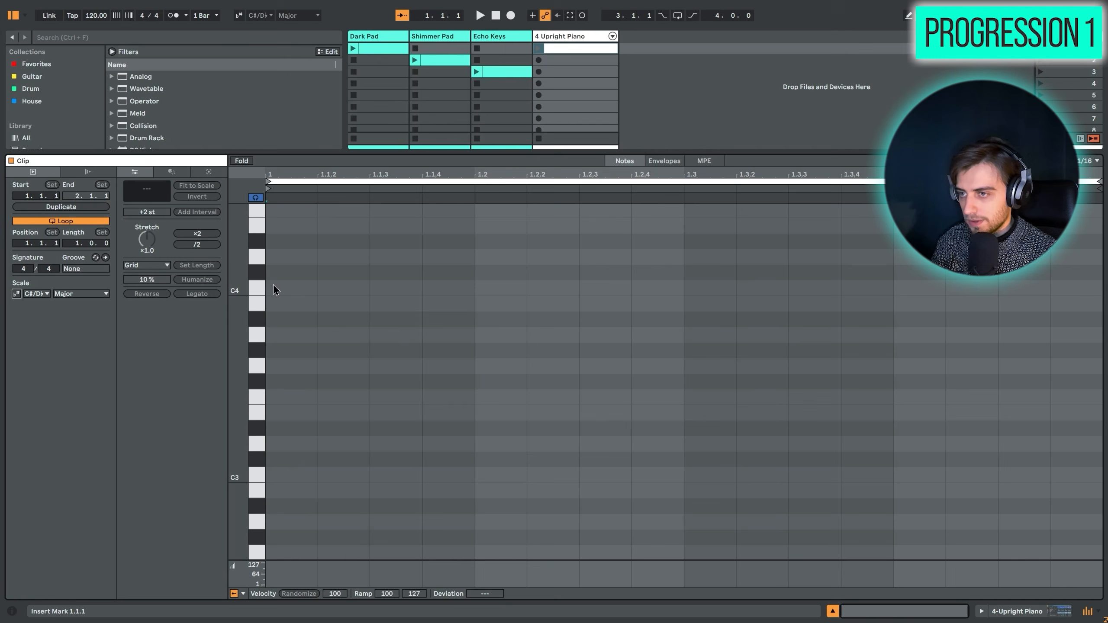
drag(273, 284, 650, 302)
click(647, 302)
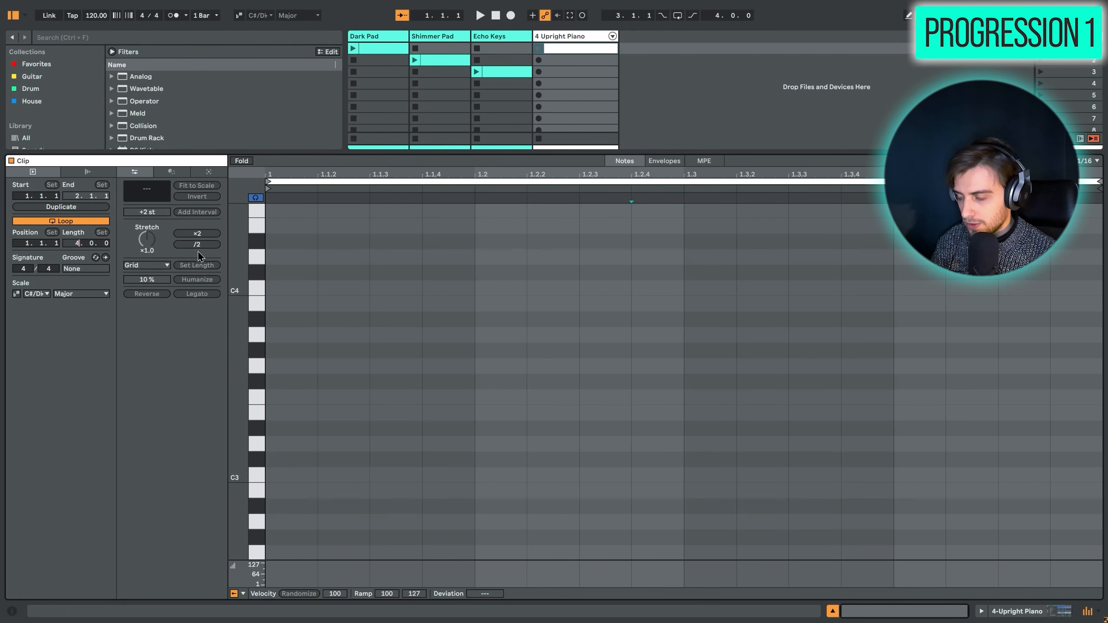
Set the clip's loop length to 4 bars
text(4)
key(Return)
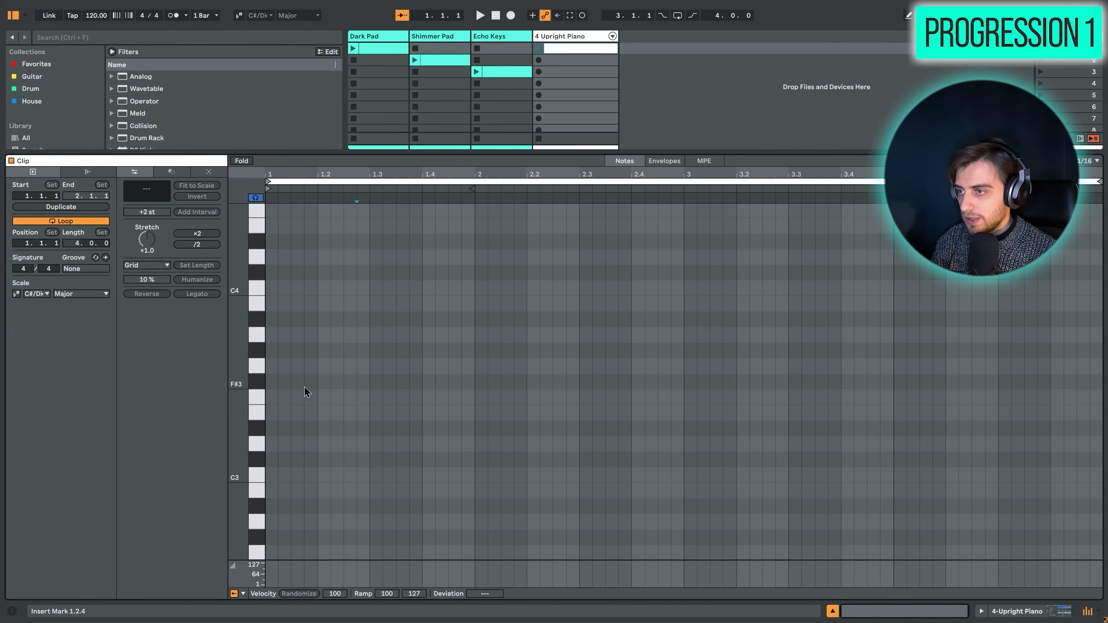
Turn the clip's C#/Db Major scale mode back on and limit the piano roll to the scale's notes
drag(267, 395, 683, 425)
click(683, 424)
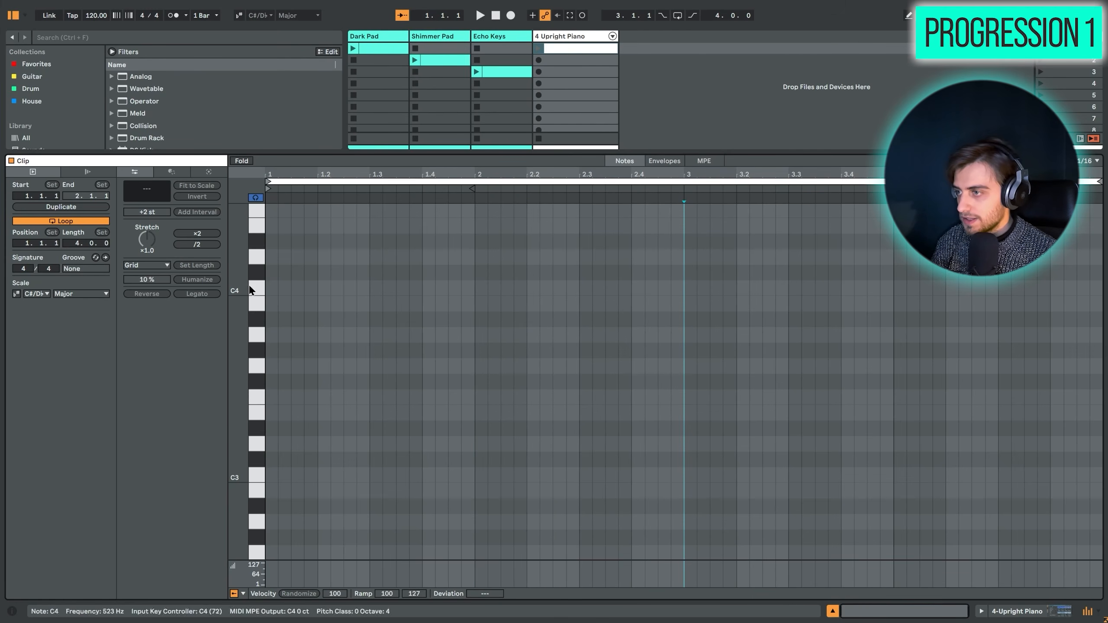
click(17, 294)
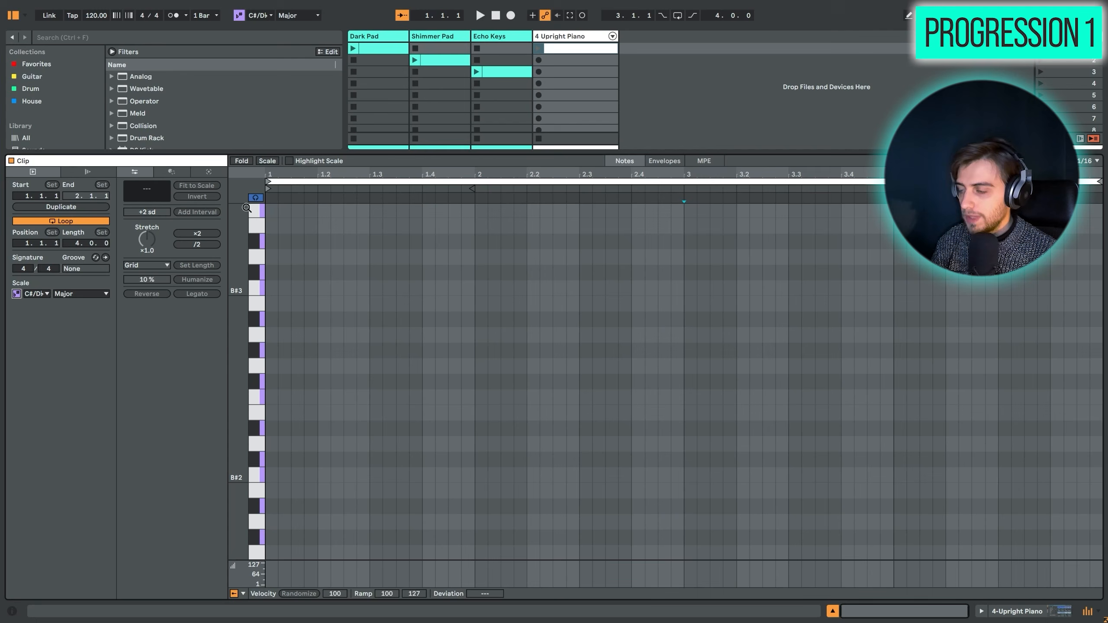
click(265, 161)
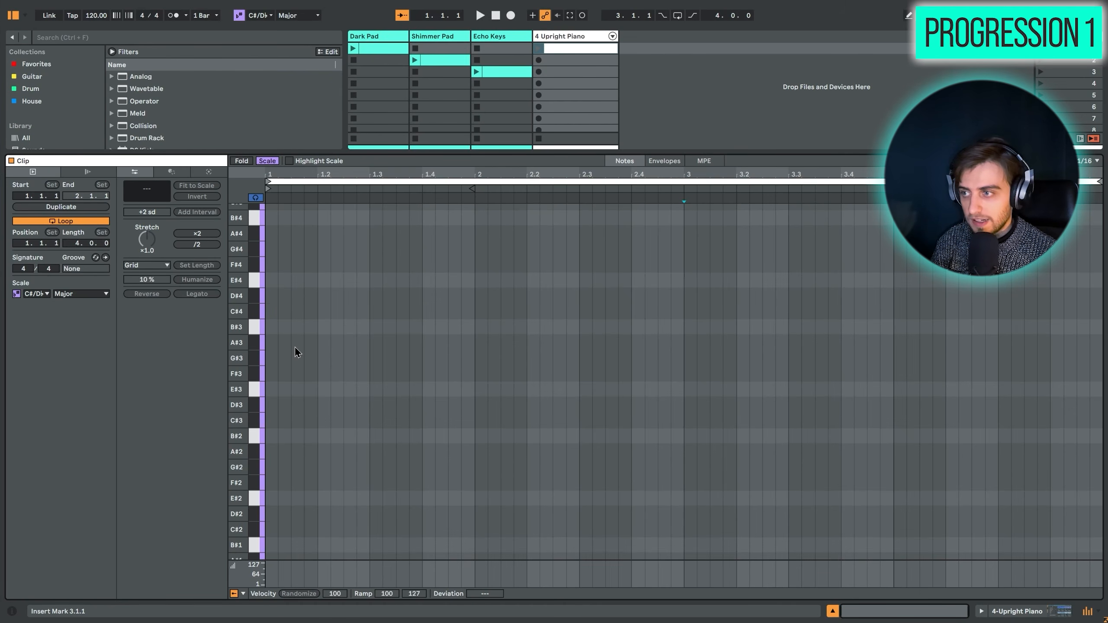
Generate four one-bar chords in the clip with the Stacks generator, using B#1 as the root and inversion 0
click(197, 172)
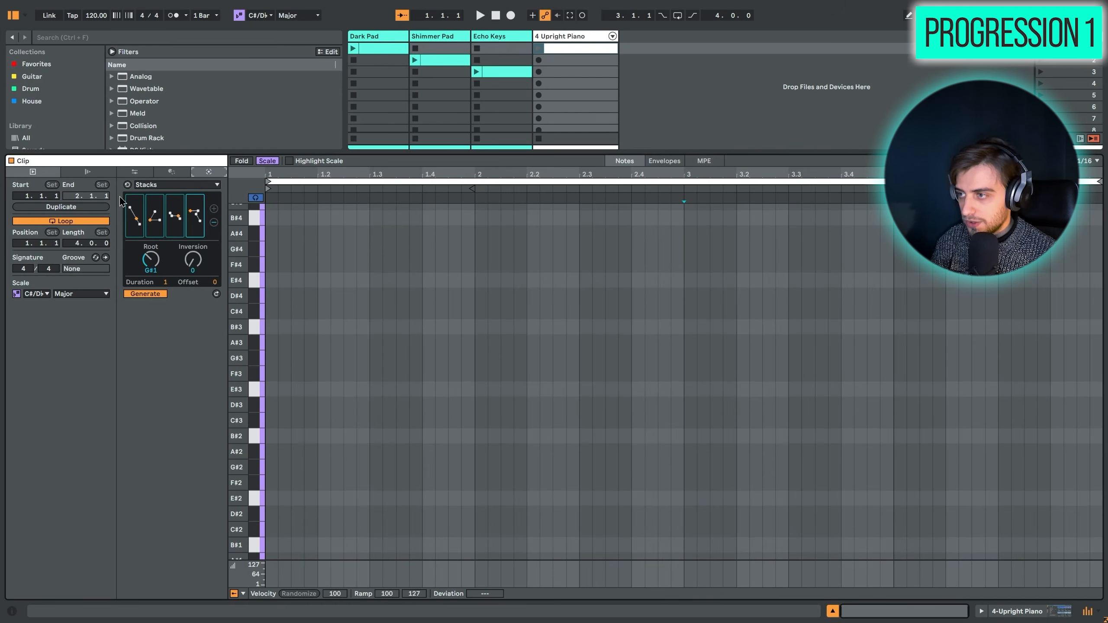
click(179, 186)
click(193, 175)
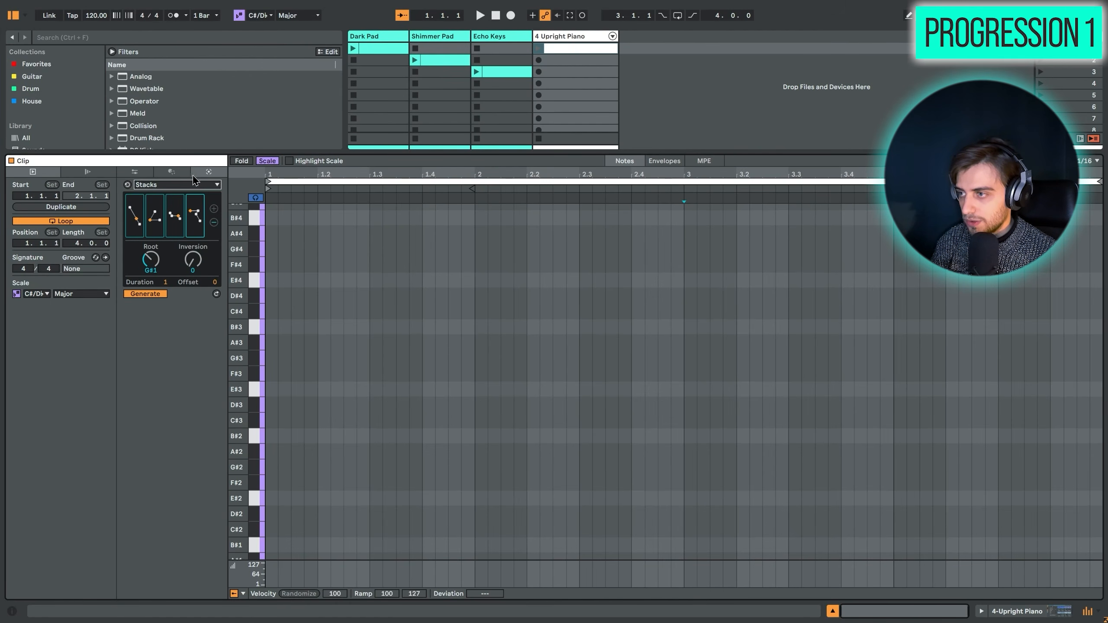
click(203, 174)
click(148, 186)
click(153, 233)
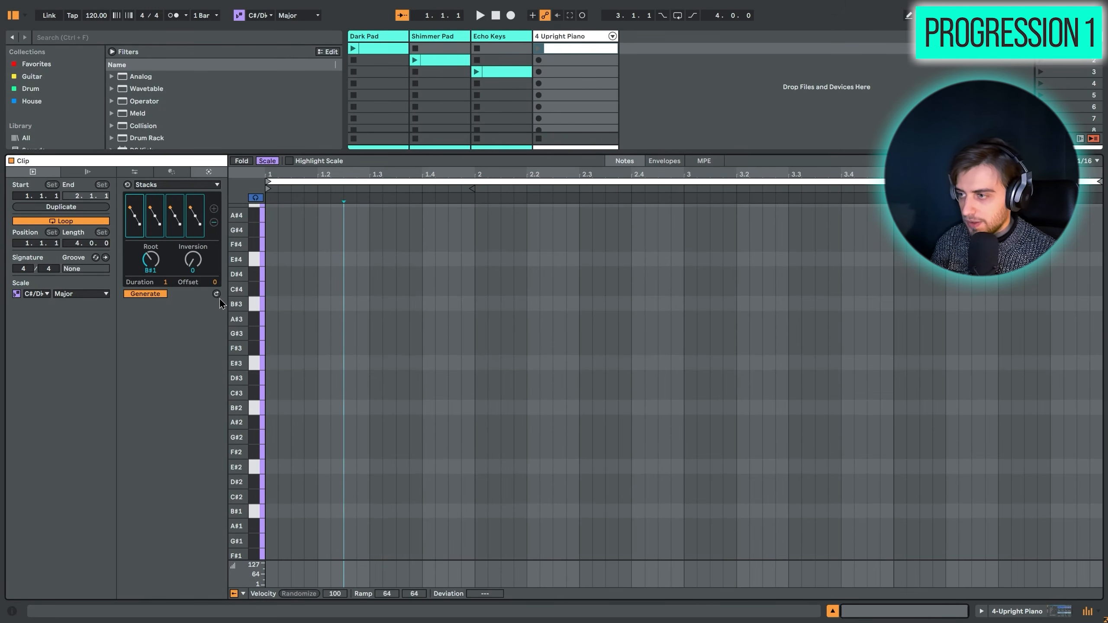
click(216, 294)
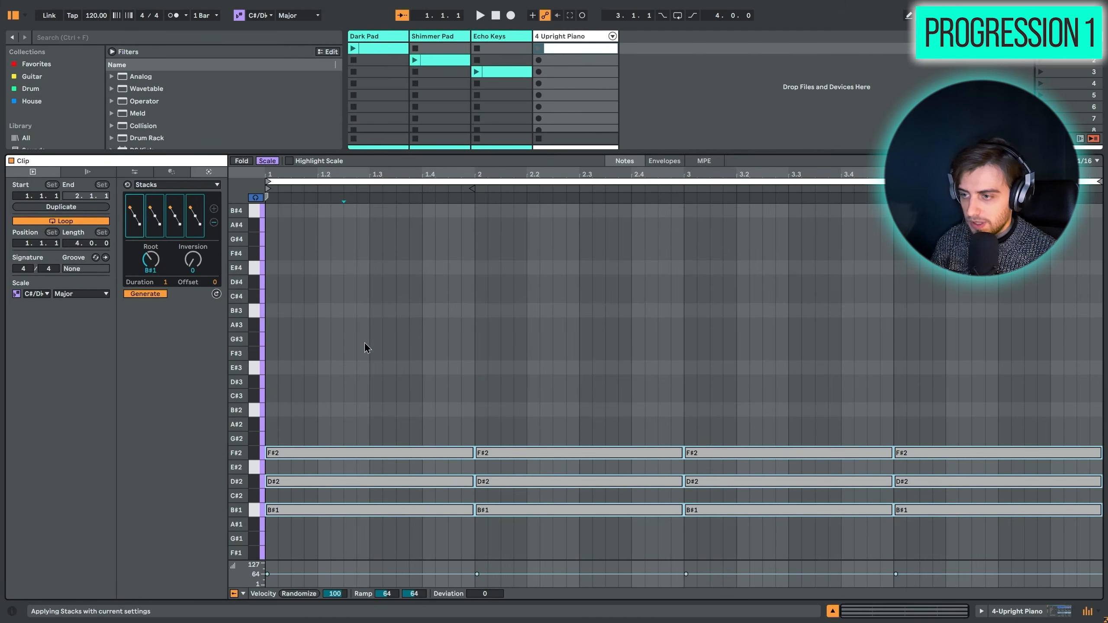
click(538, 318)
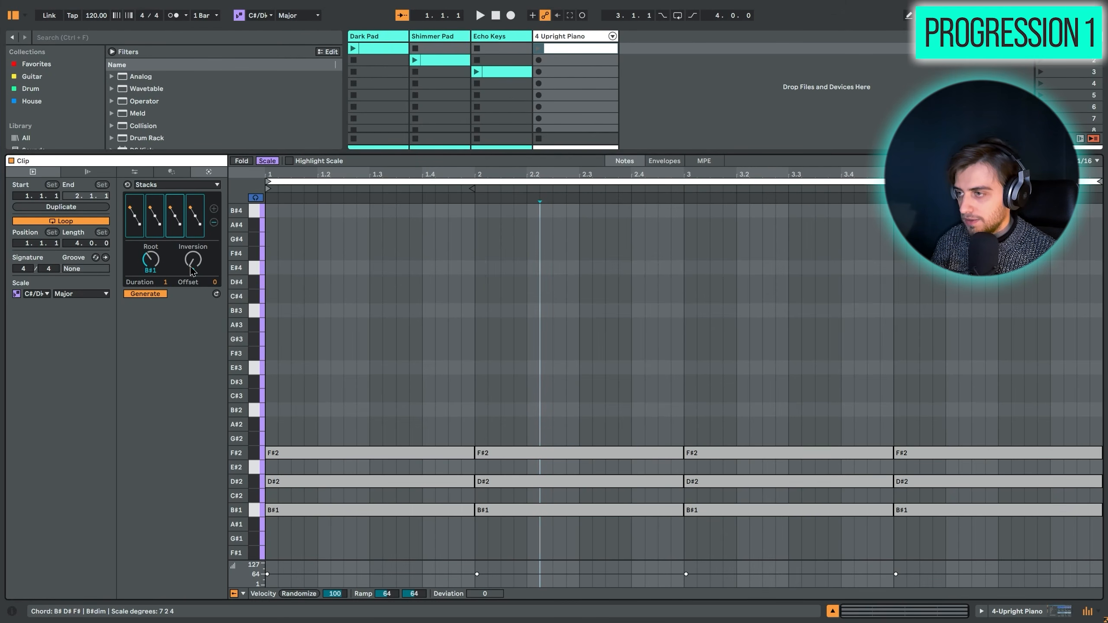
Select the first bar's chord and try several different chord shapes for it in the Stacks generator
click(340, 541)
drag(340, 535, 390, 365)
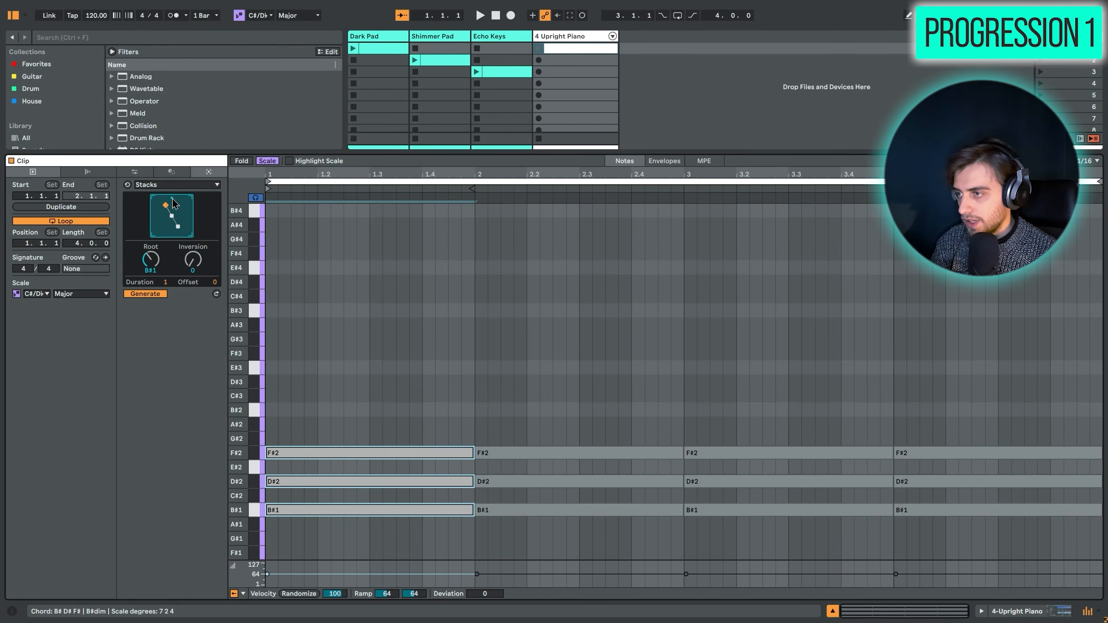
click(172, 203)
click(172, 203)
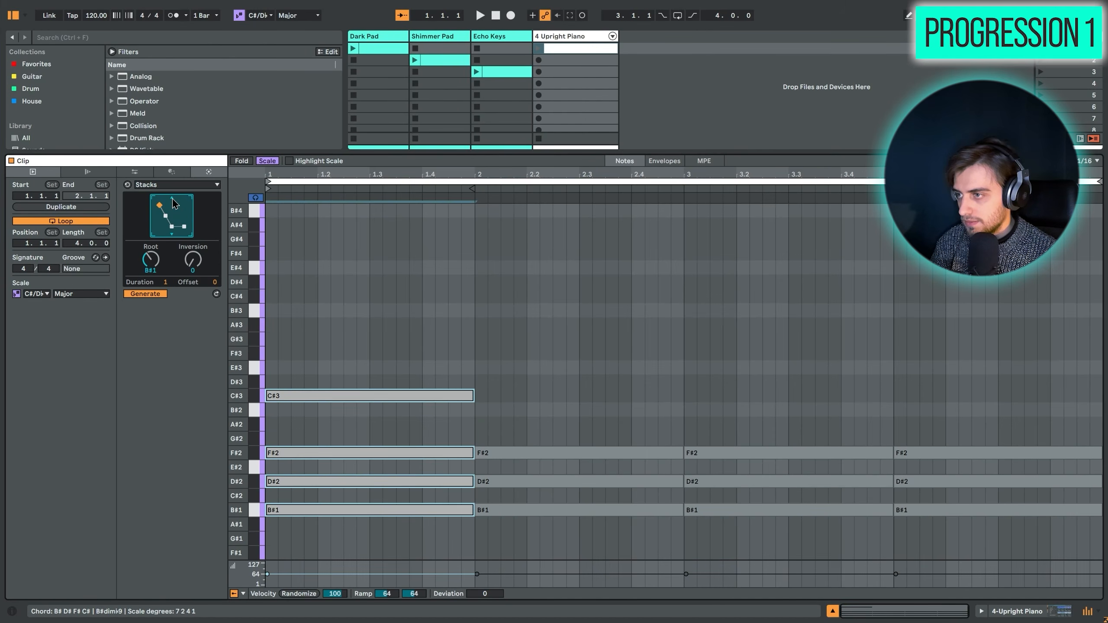
click(172, 203)
click(173, 203)
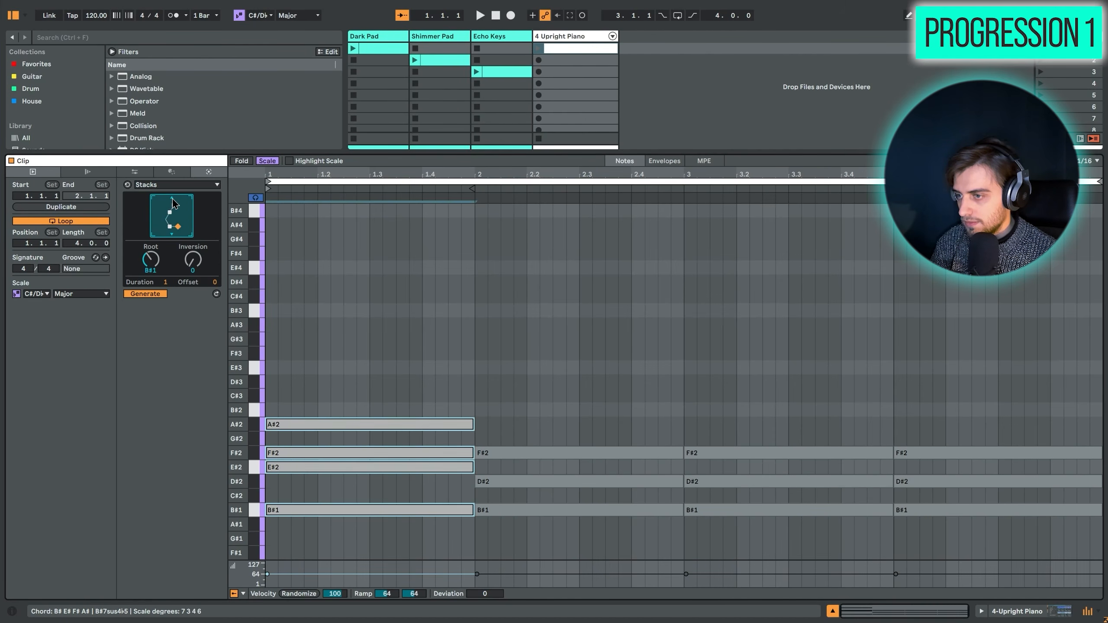
click(172, 203)
click(172, 203)
click(173, 203)
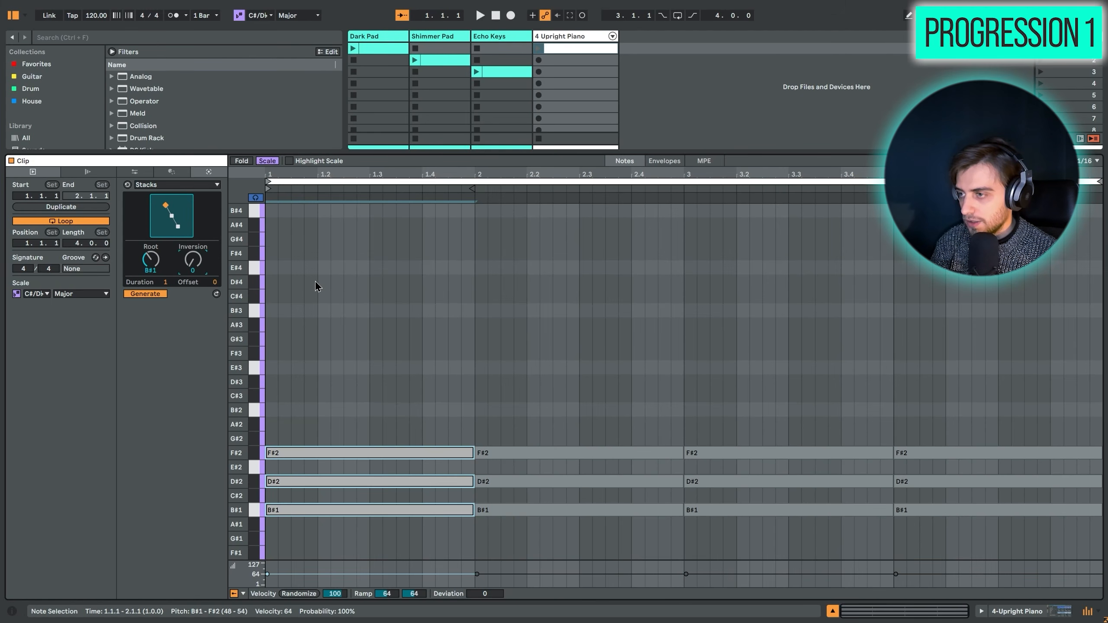
Compare inversions of the first bar's chord and set its inversion to 1
key(Up)
key(Down)
key(Up)
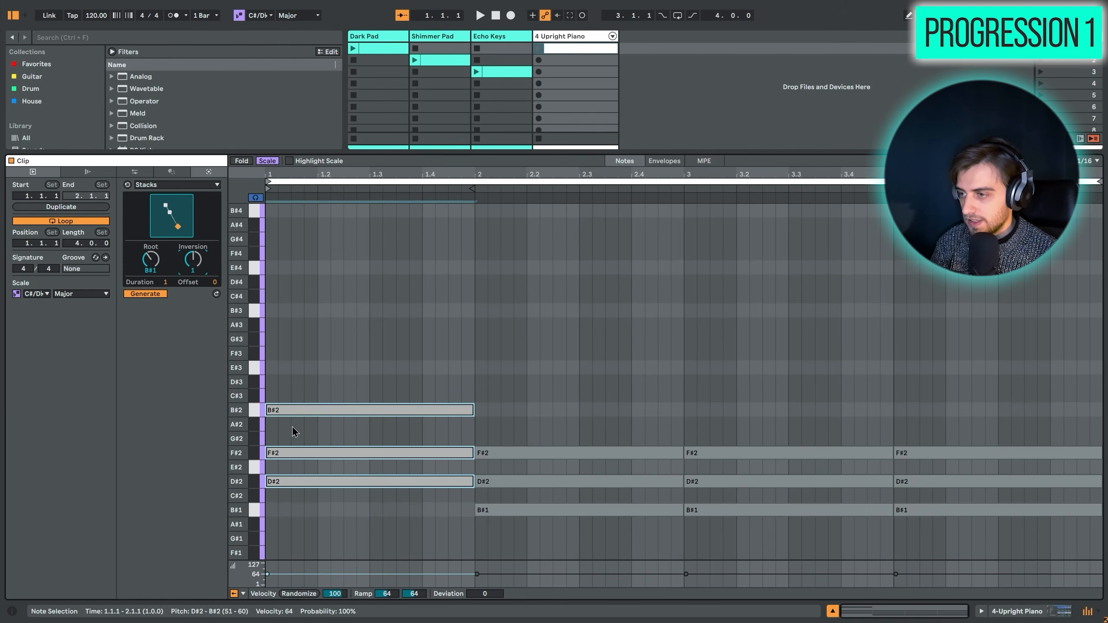
key(Up)
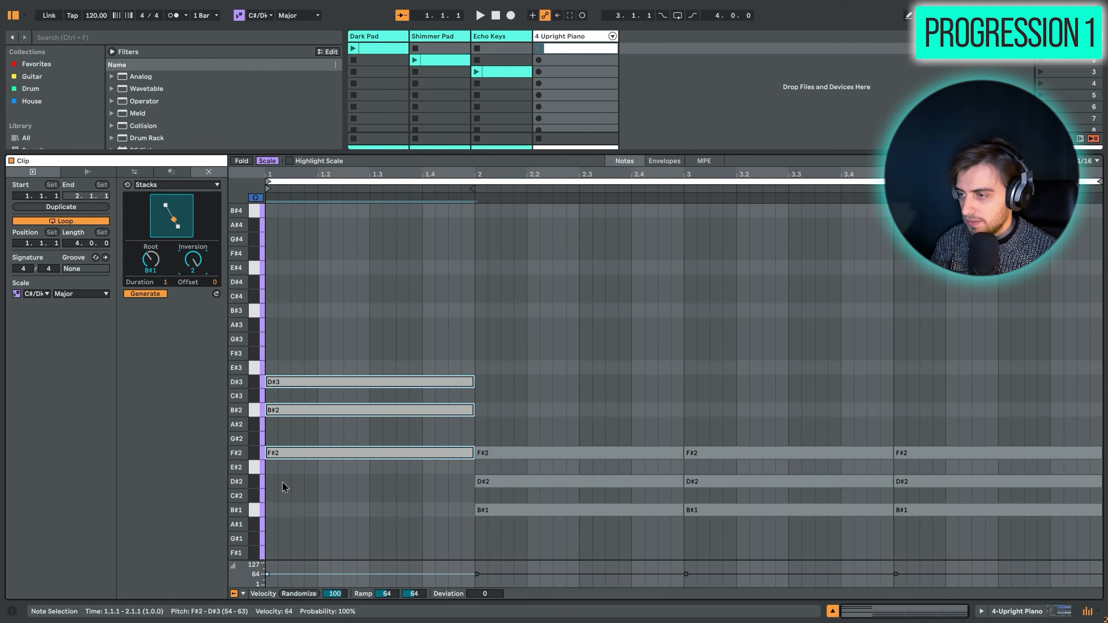
key(Down)
key(Up)
key(Down)
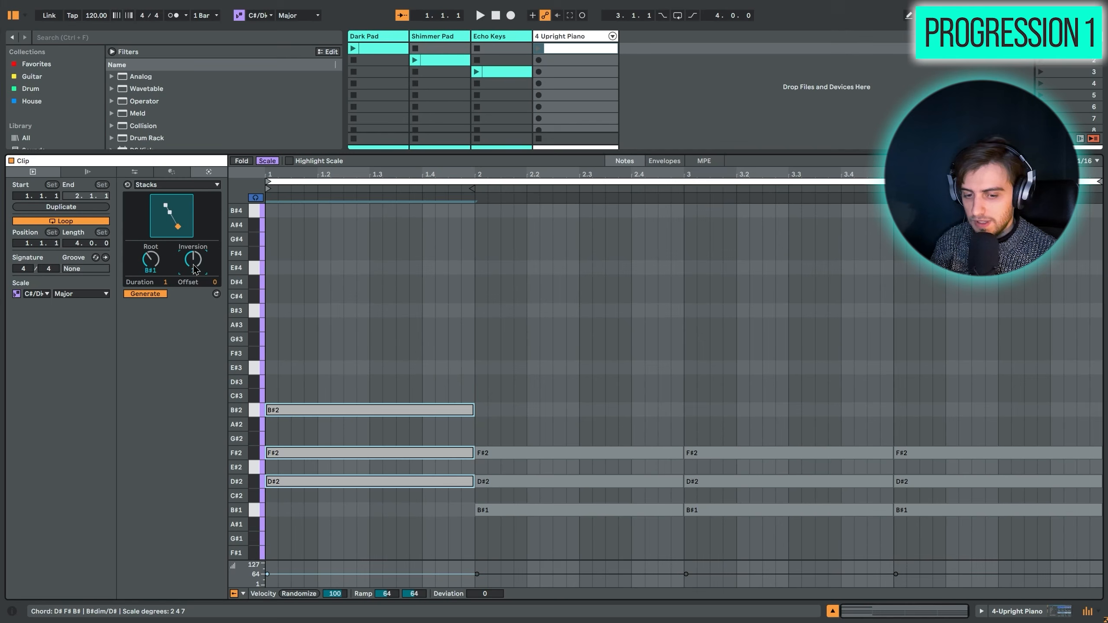
Change the first bar's Stacks chord shape to the four notes D#2, F#2, A#2 and B#2, and play the piano clip
click(173, 204)
click(172, 204)
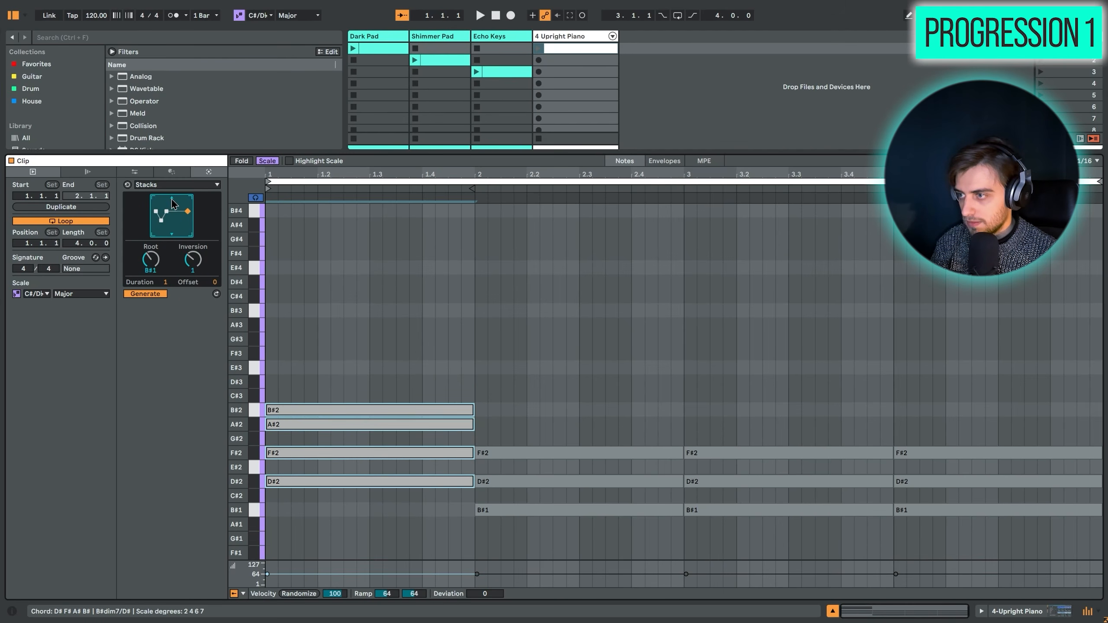
drag(339, 518, 293, 247)
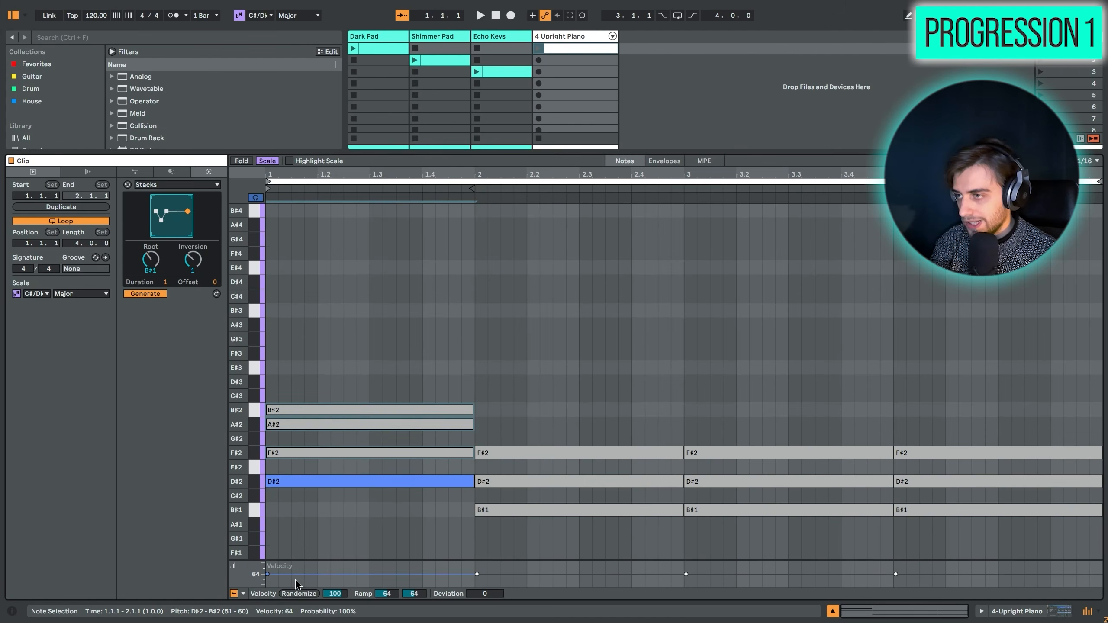
click(539, 49)
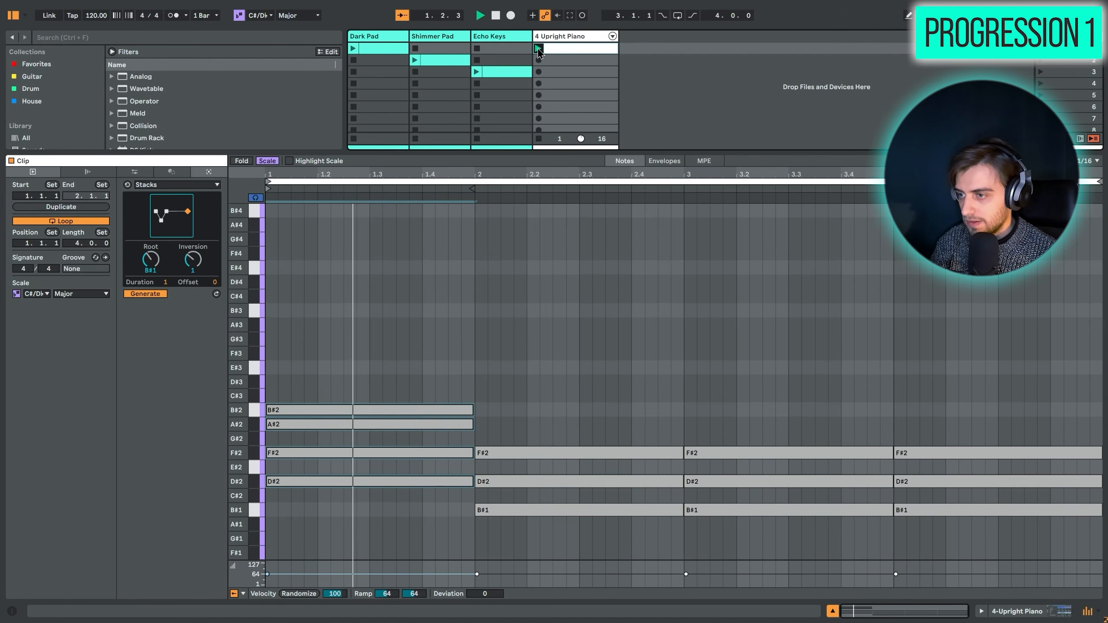
Set the second bar's chord in the Stacks generator to root A#1 and inversion 2
click(525, 384)
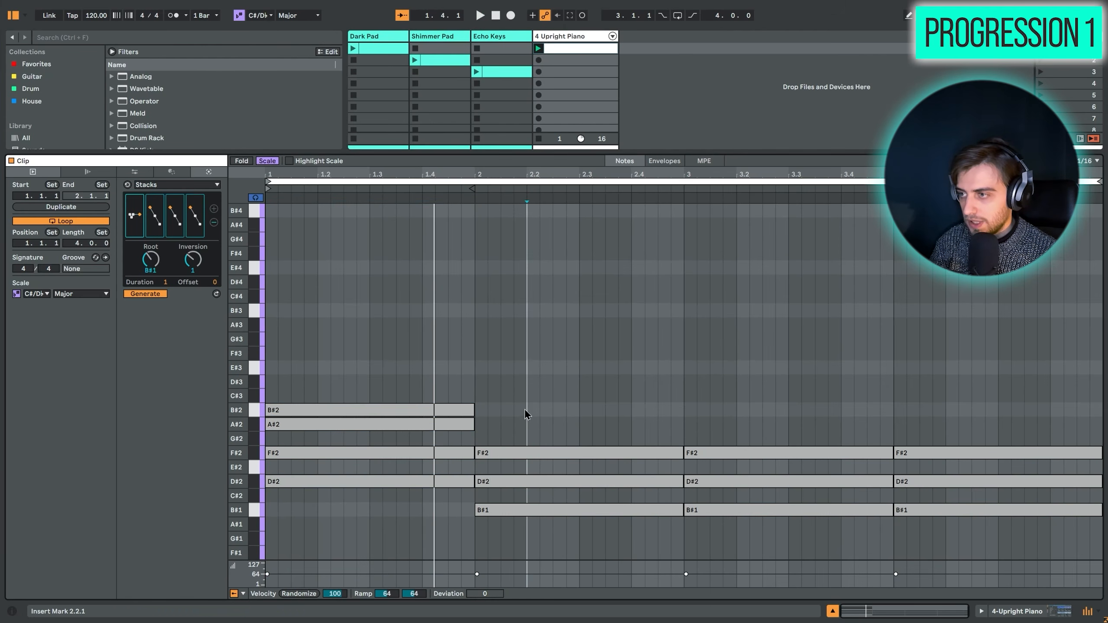
click(169, 226)
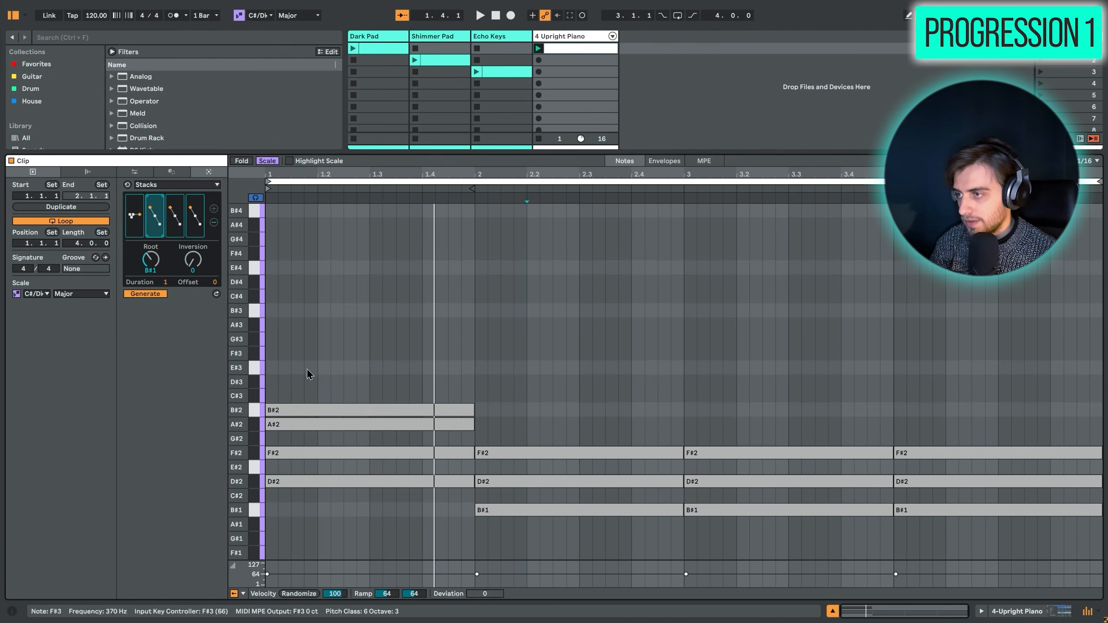
drag(552, 392, 553, 519)
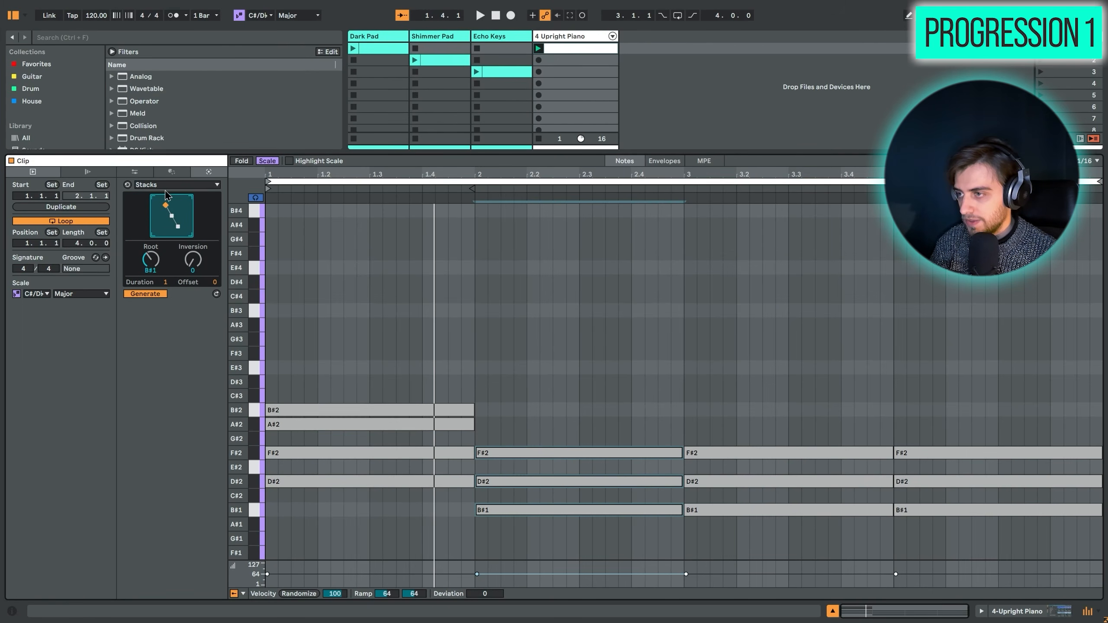
click(151, 261)
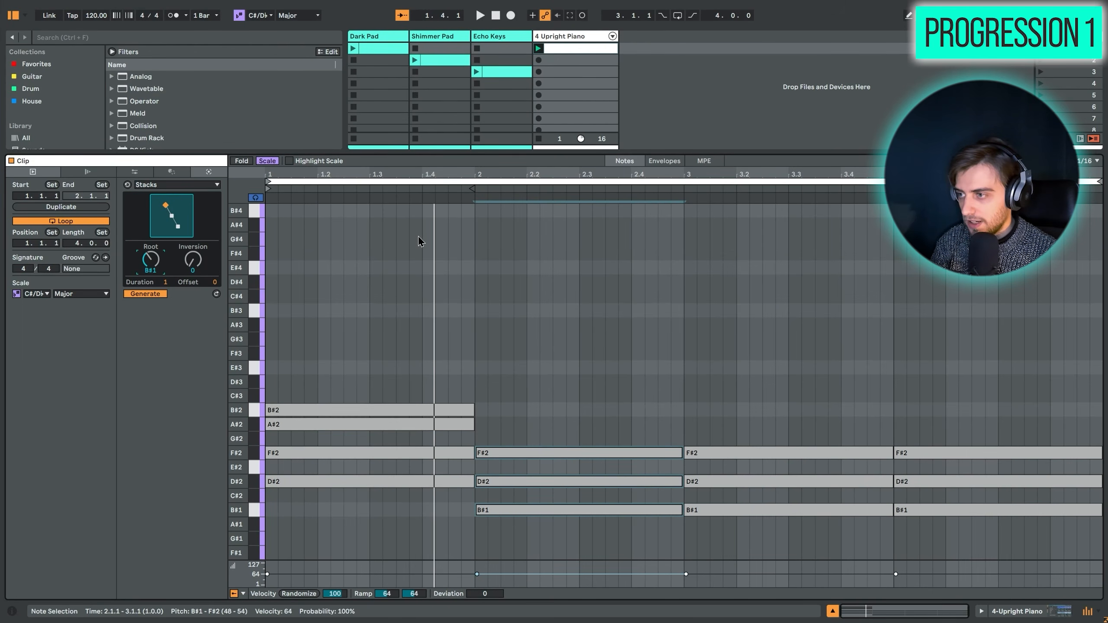
key(Down)
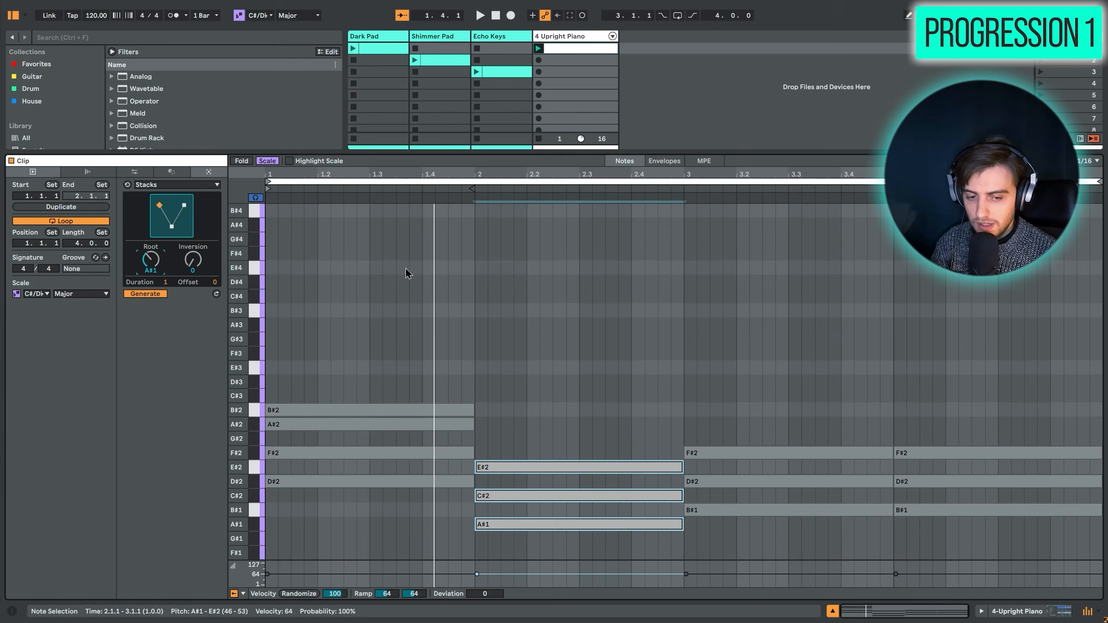
click(193, 261)
key(Up)
key(Up)
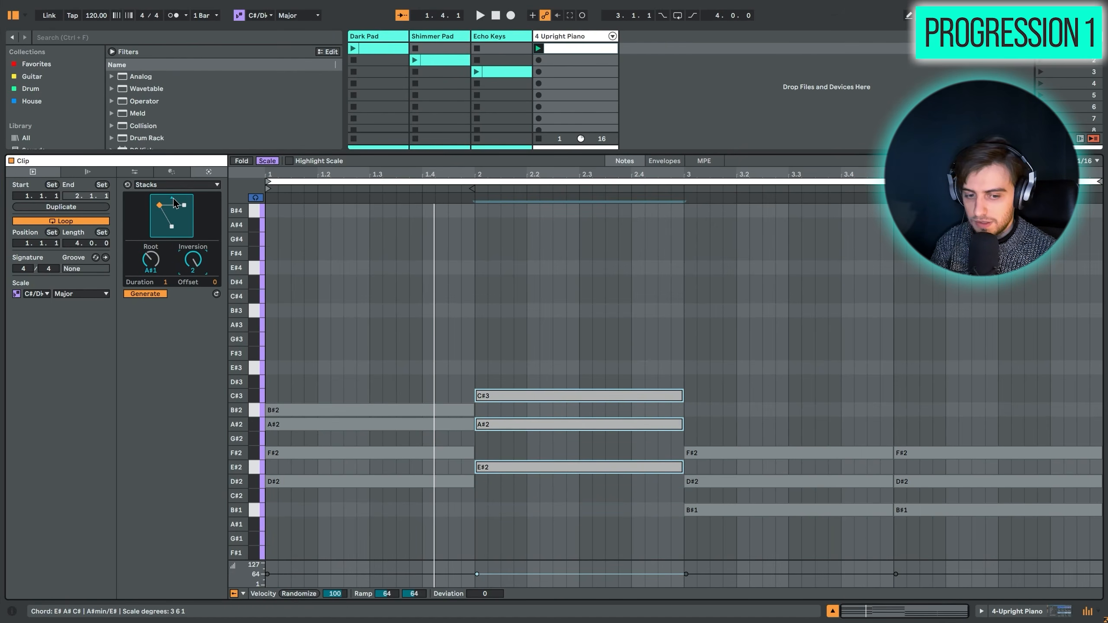
Change the second bar's chord shape to the four notes E#2, A#2, B#2 and C#3, and play the clip
drag(174, 203, 185, 217)
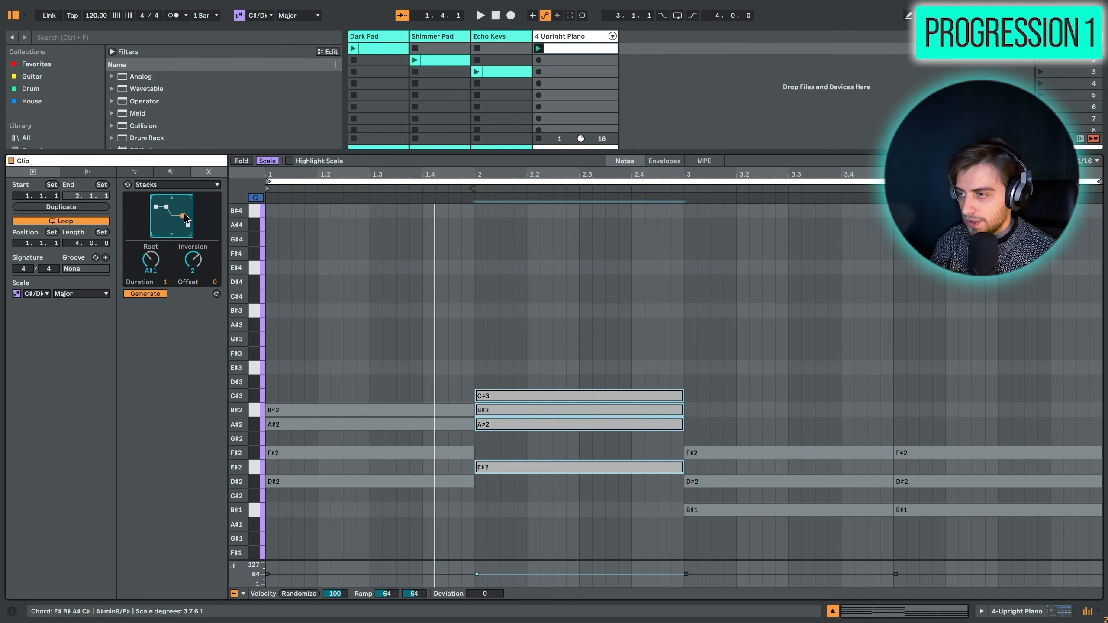
key(space)
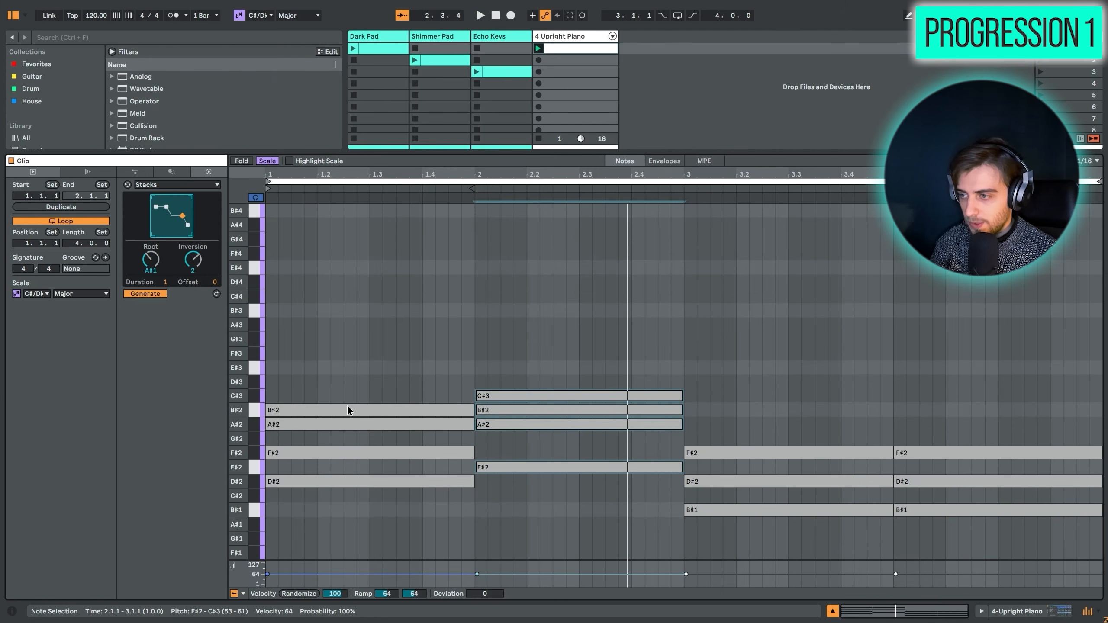
click(475, 312)
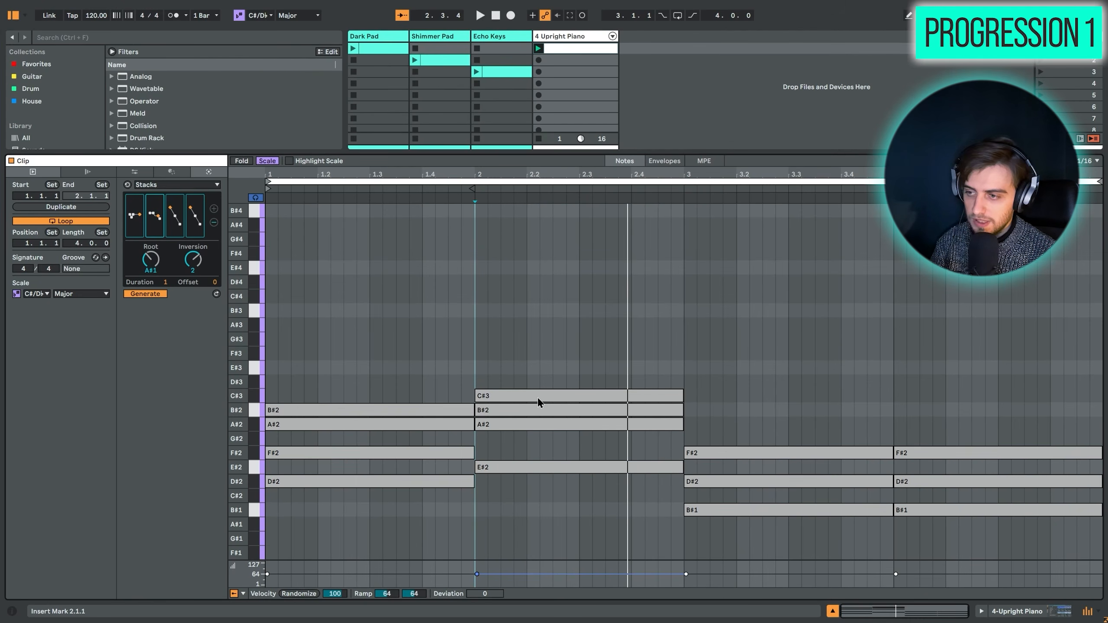
Give the third bar's Stacks chord root D#2 and the four-note shape D#2, F#2, A#2, C#3, and play the clip
click(764, 345)
drag(775, 407, 745, 516)
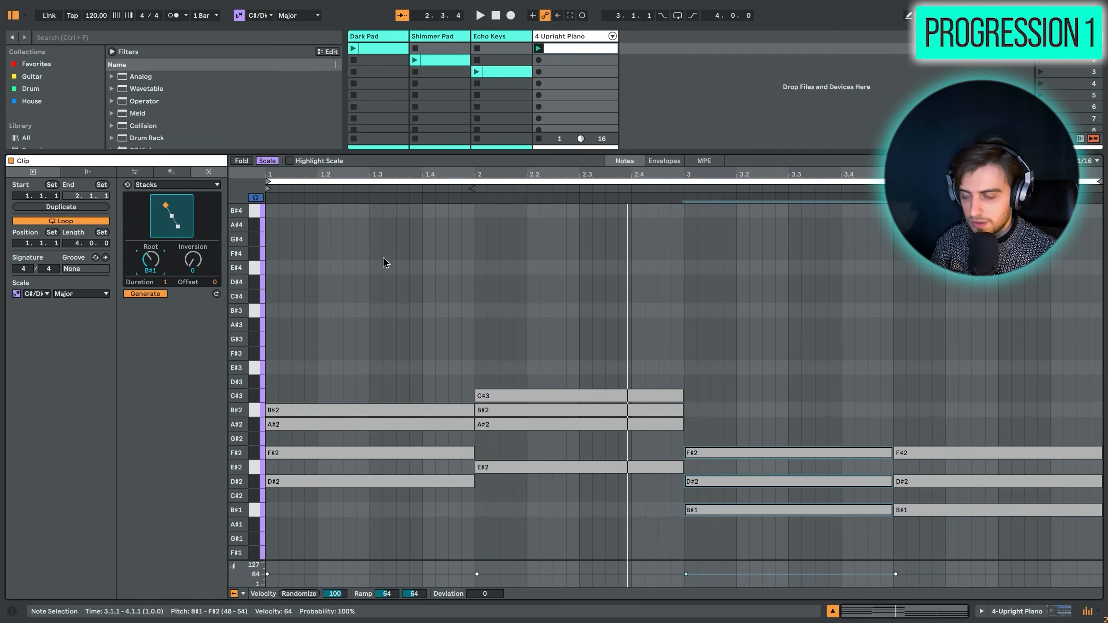
key(Up)
key(Up)
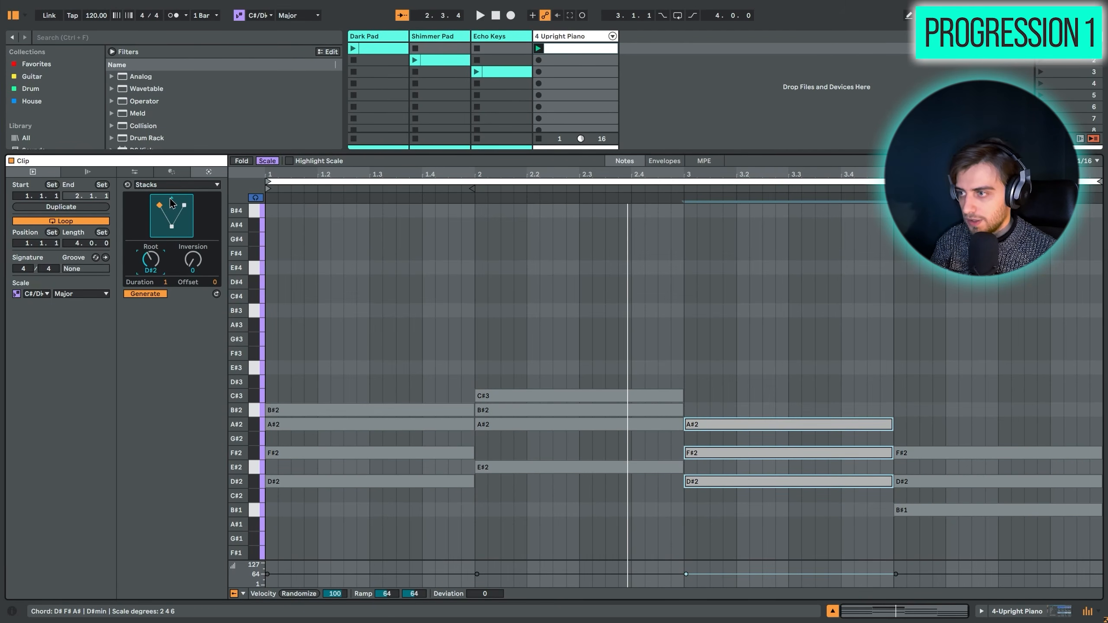
click(174, 202)
click(174, 203)
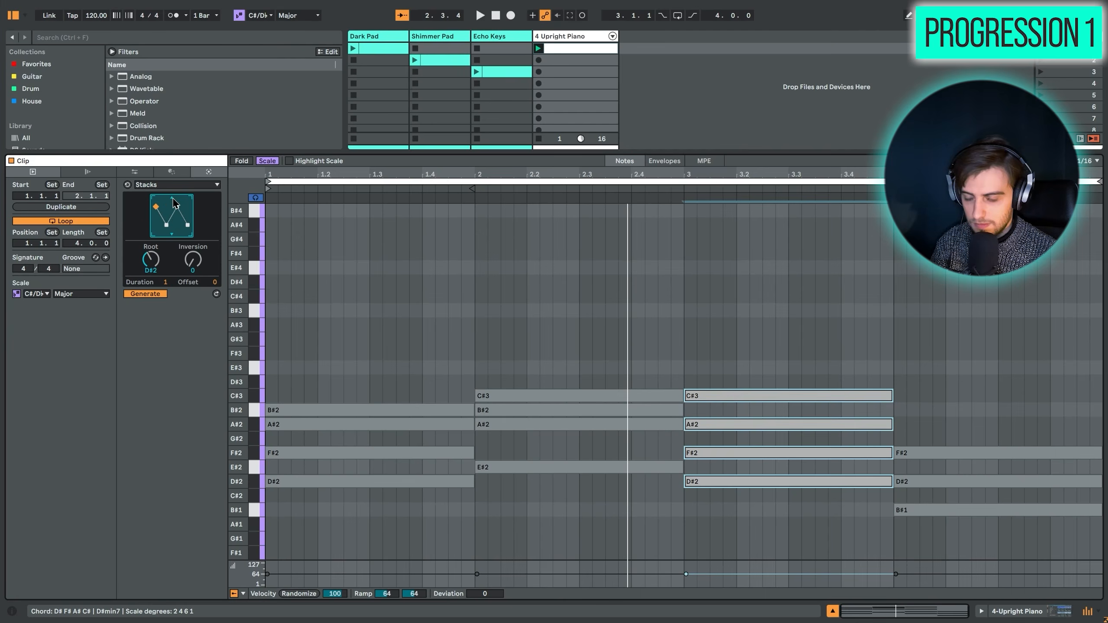
click(420, 308)
key(space)
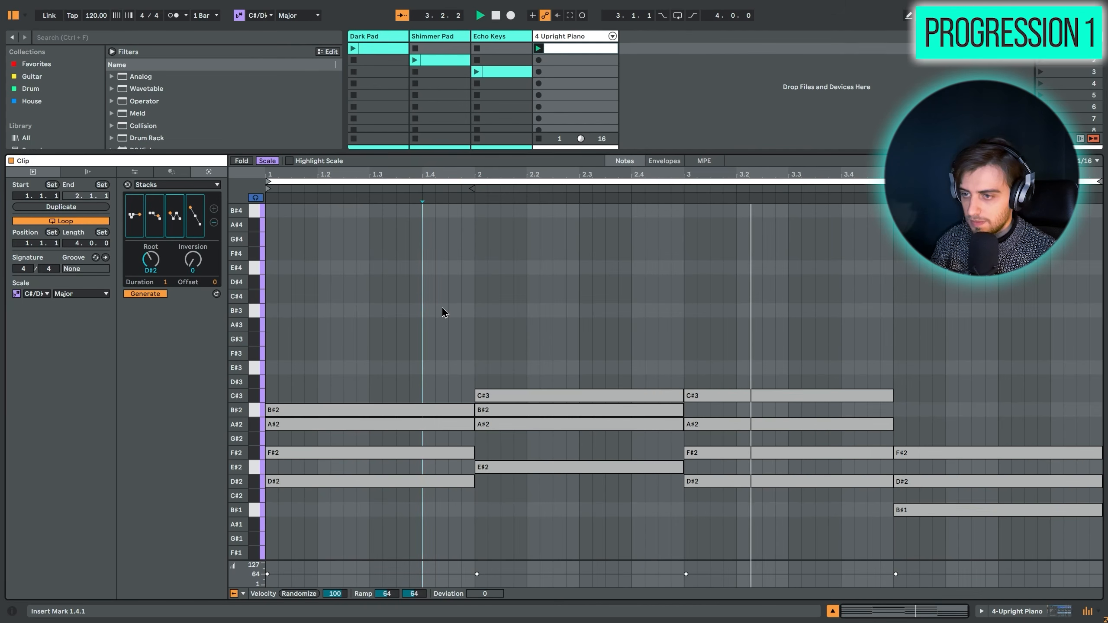
key(space)
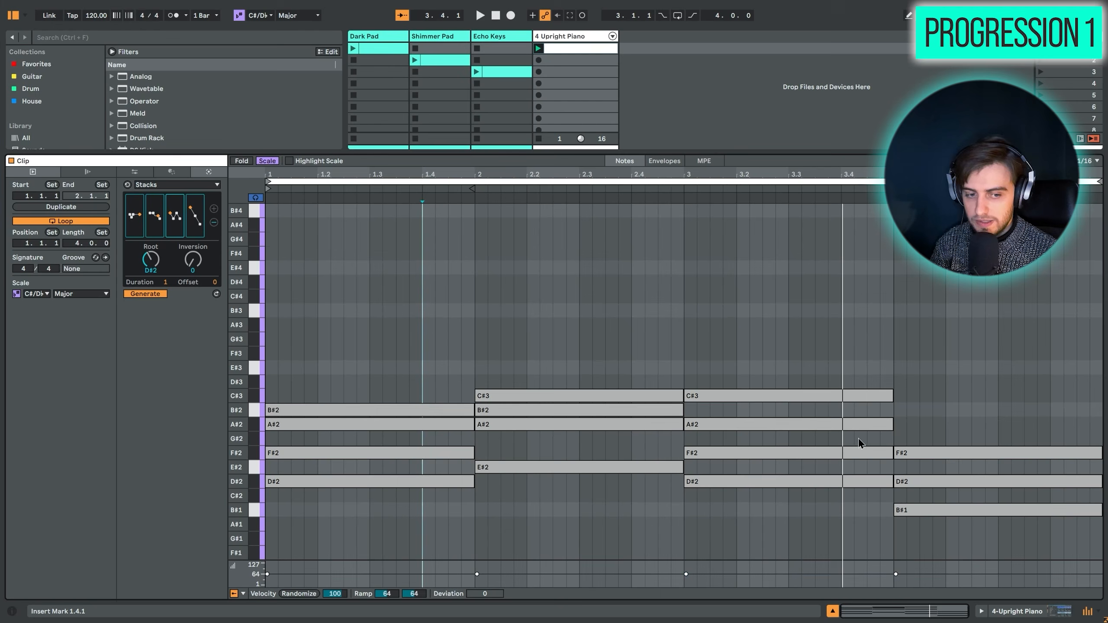
Set the fourth bar's Stacks chord to root A#1 and inversion 1, and play the whole progression
click(195, 216)
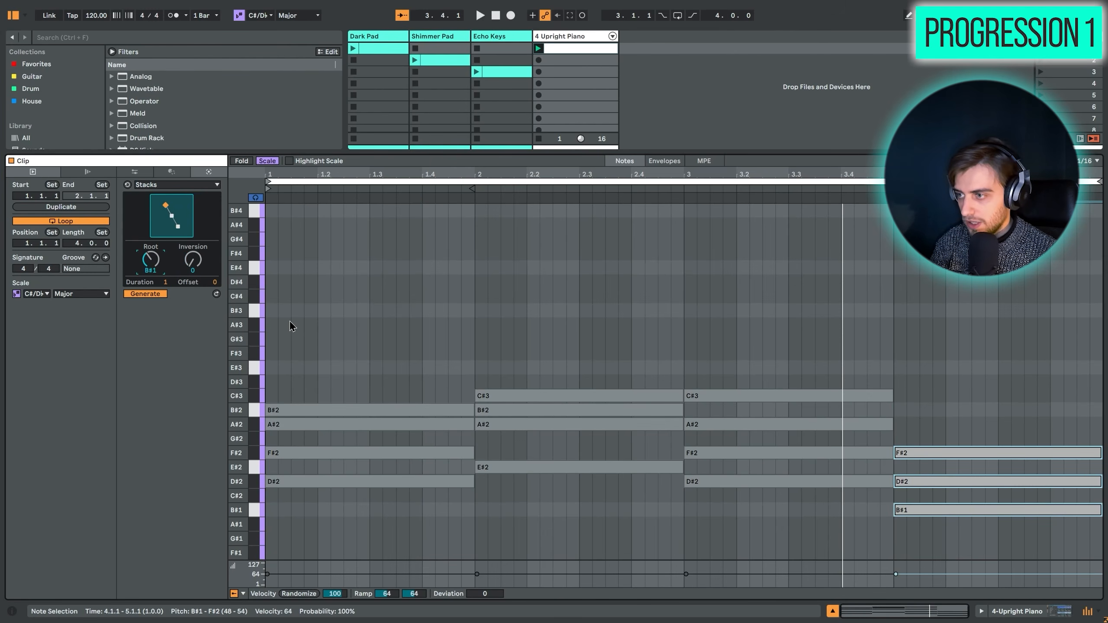
key(Down)
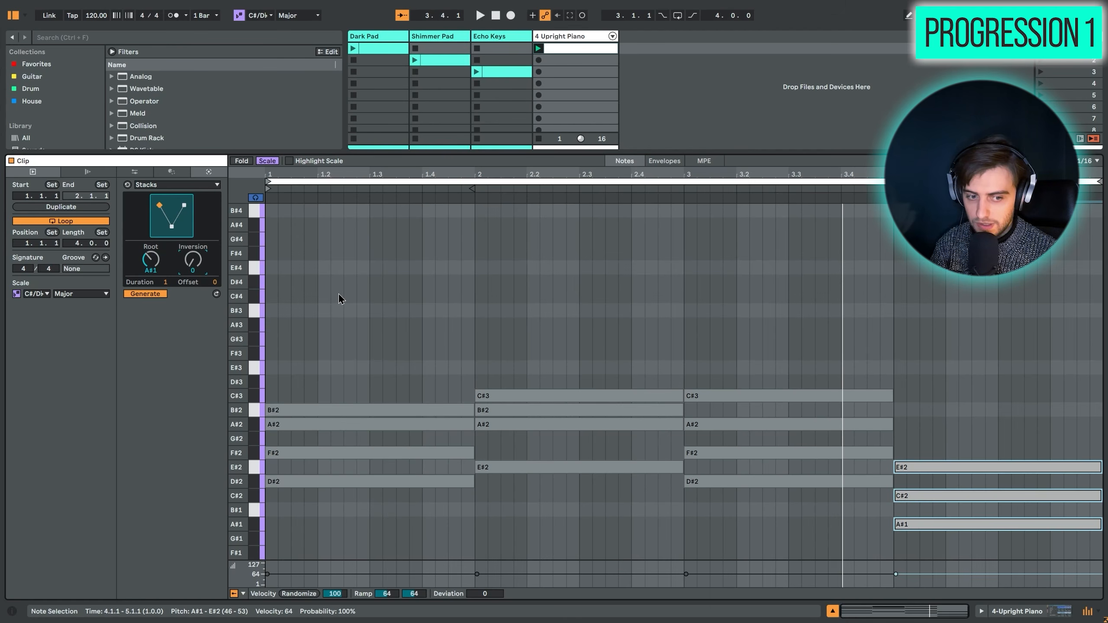
key(Up)
click(487, 283)
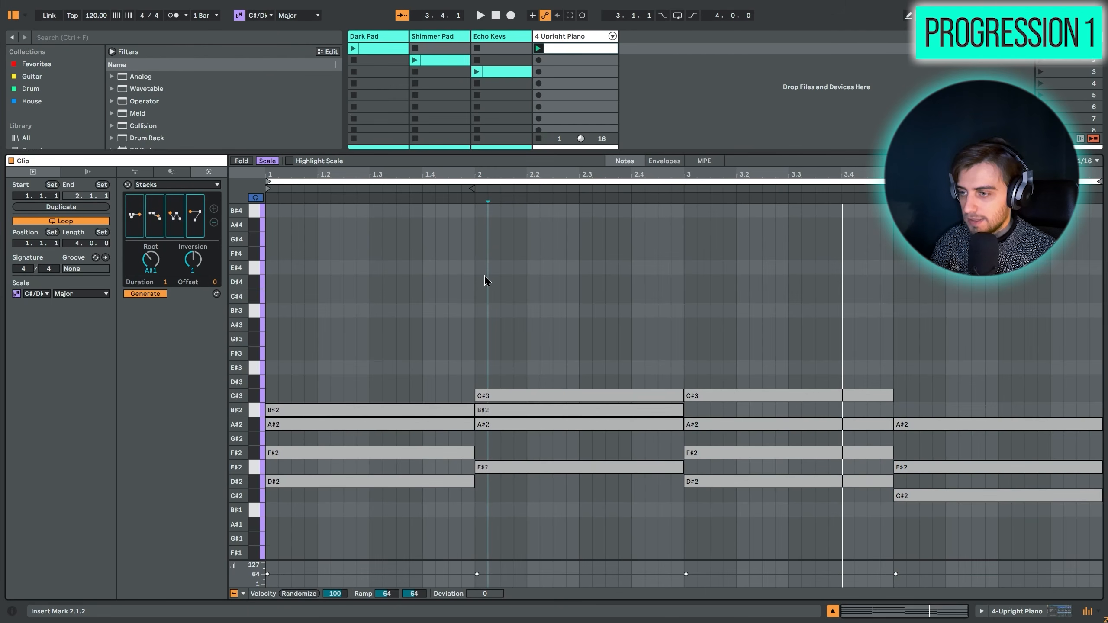
click(539, 49)
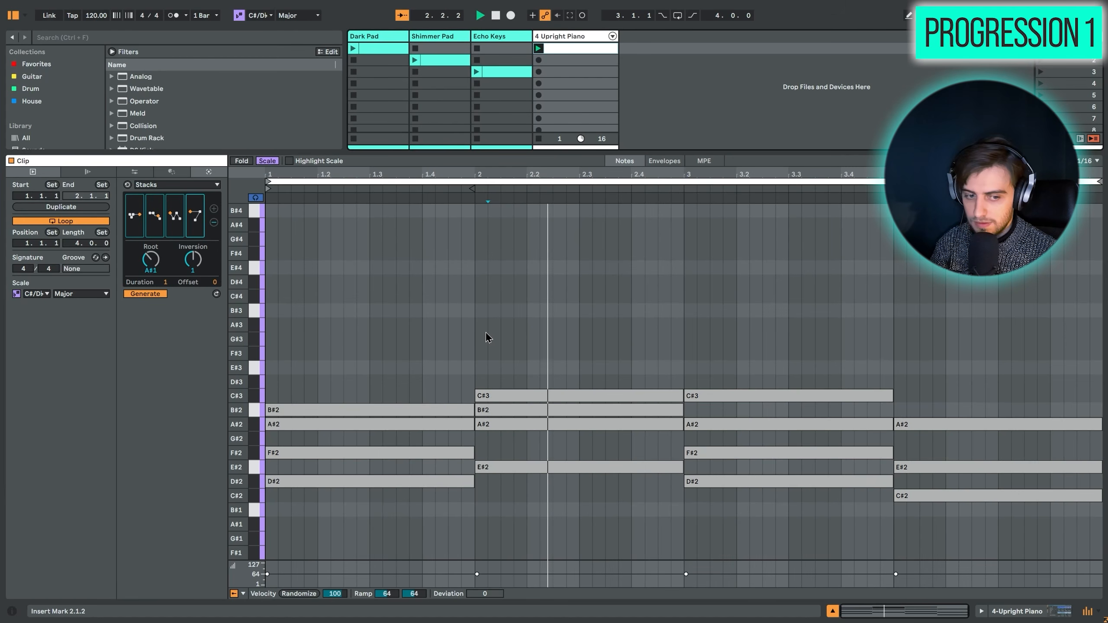
scroll(487, 338, down, 2)
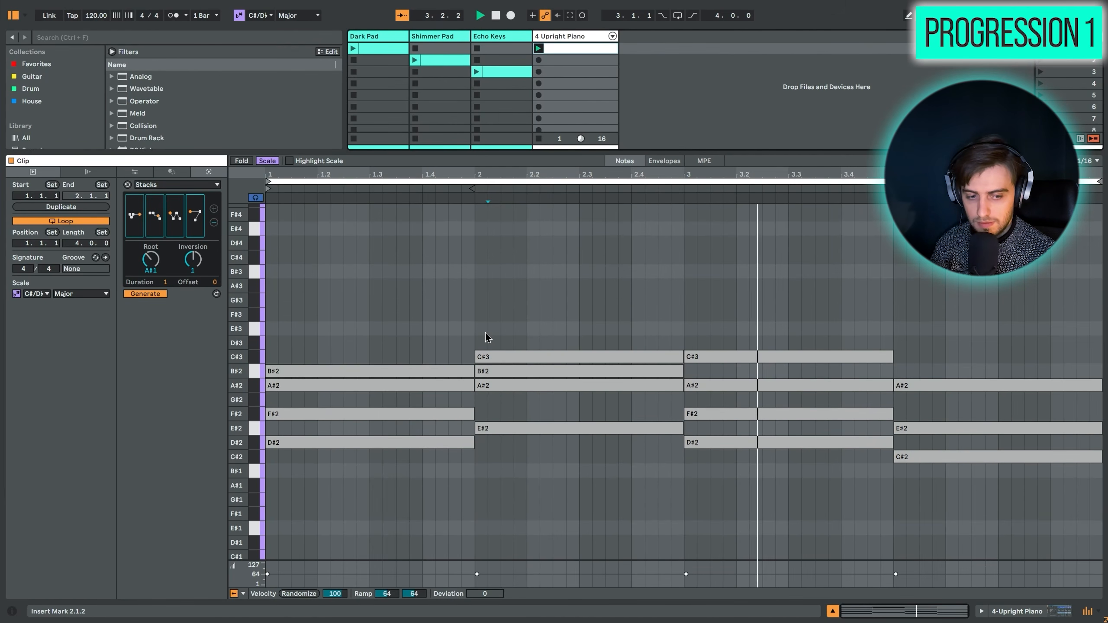
click(527, 316)
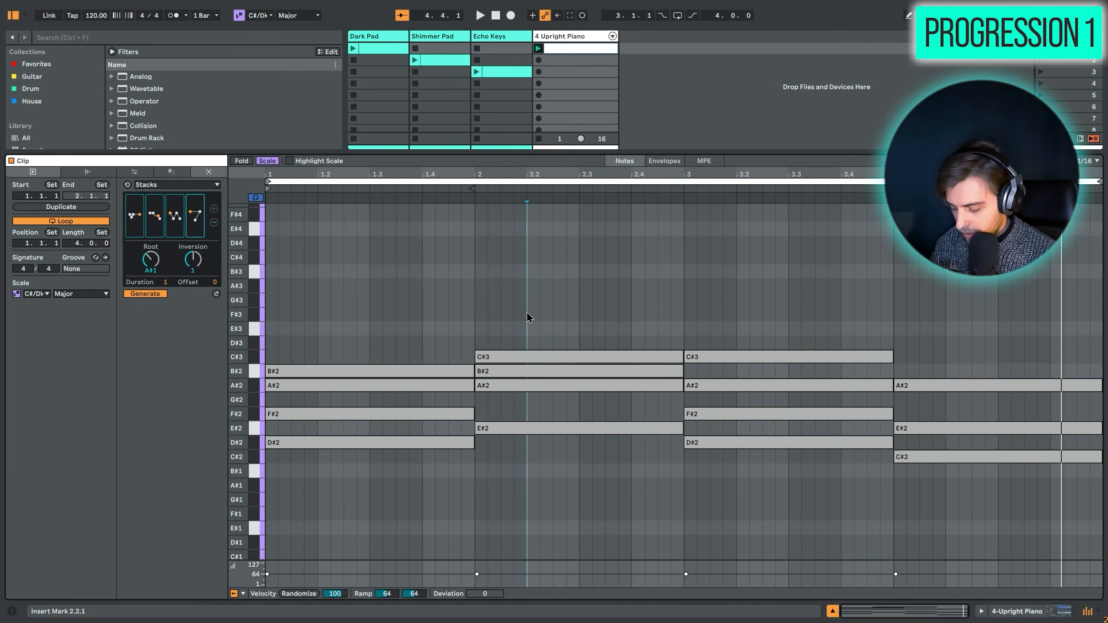
Widen the note editor's grid to 1/1 so that each grid unit spans one bar
key(ctrl+2)
key(ctrl+2)
key(ctrl+2)
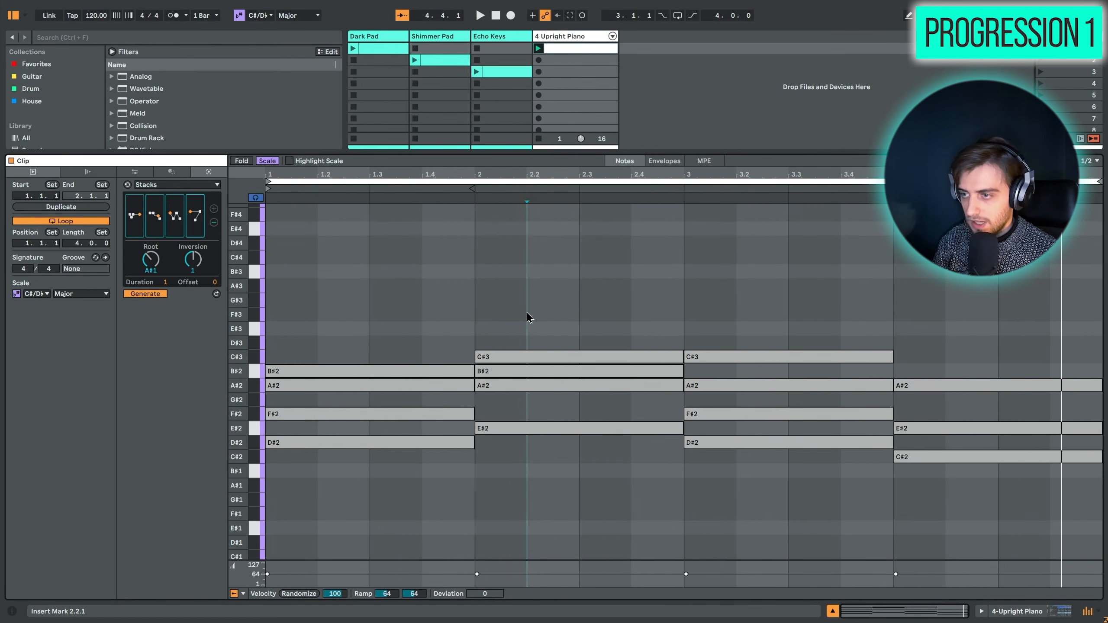
drag(465, 306, 310, 302)
key(ctrl+2)
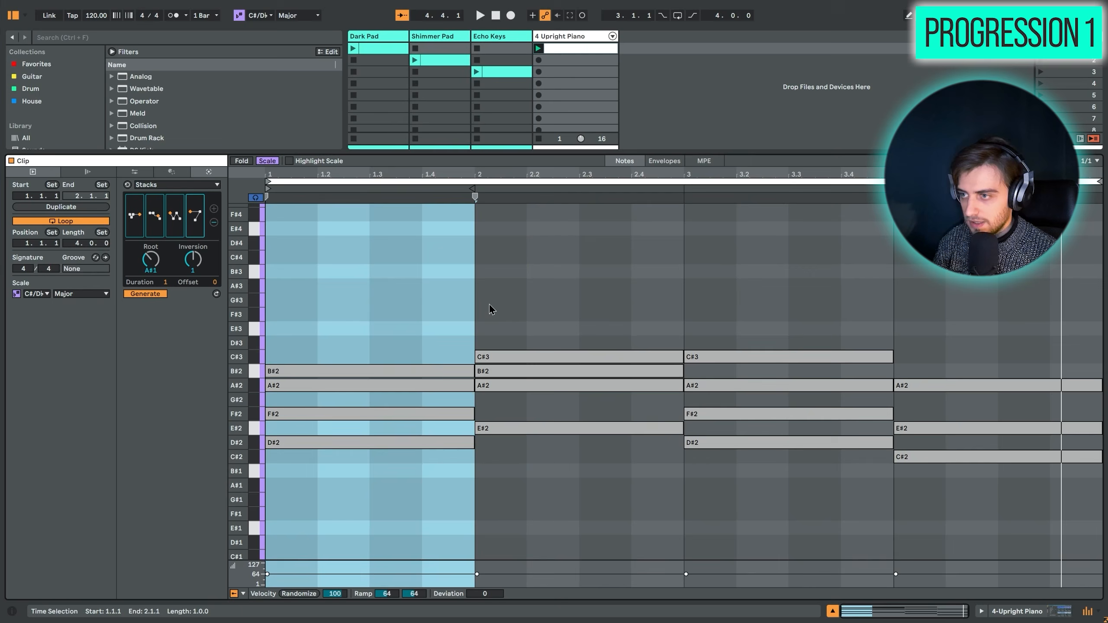
click(495, 309)
click(651, 297)
Try drawing one-bar notes at B#3 in the second bar and E#3 in the third bar, and undo them
key(b)
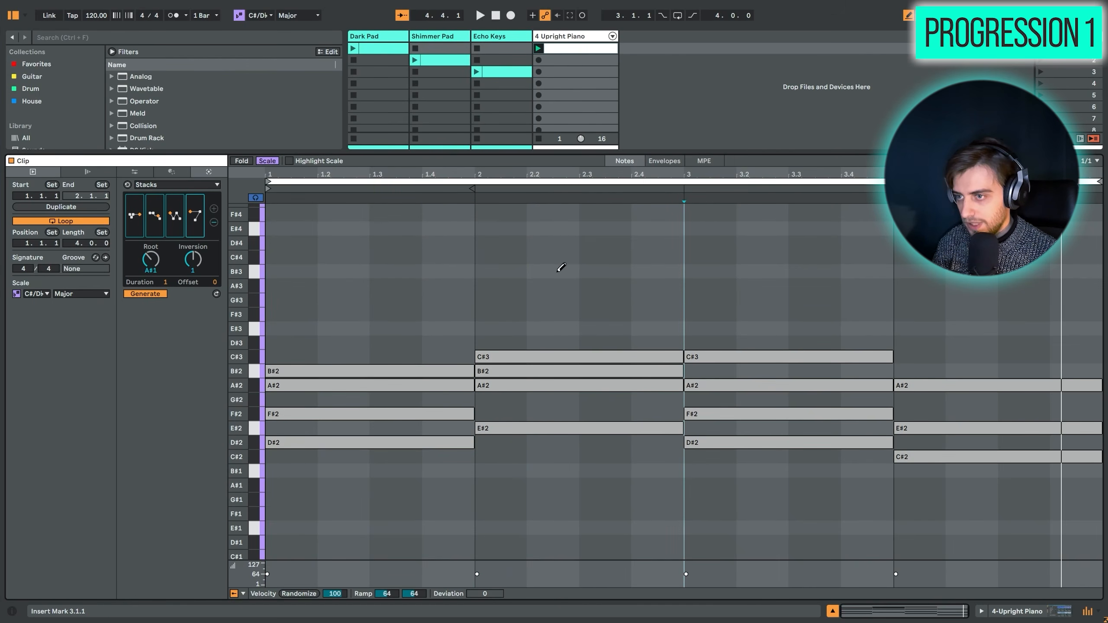
click(591, 271)
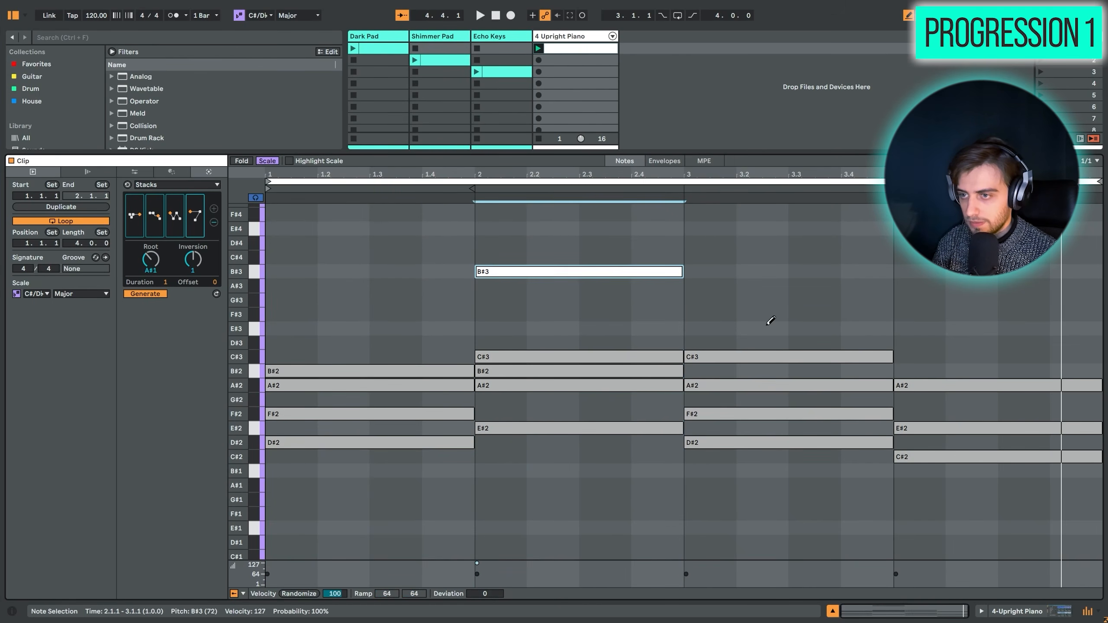
click(769, 327)
key(ctrl+z)
key(ctrl+z)
key(b)
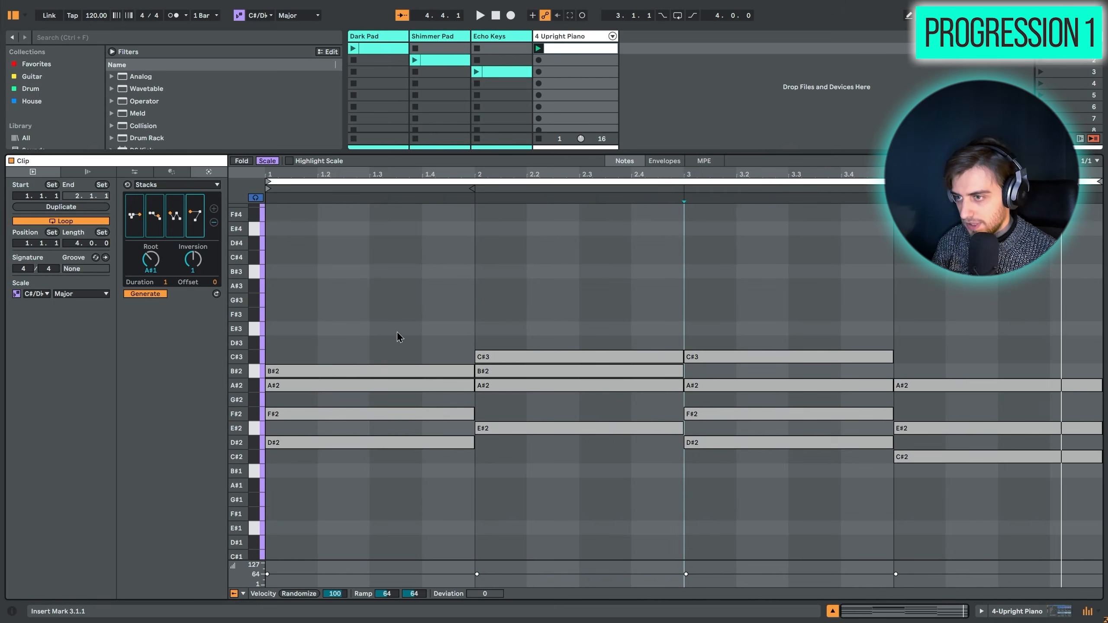
Copy the first bar's B#2 note to the start of the fourth bar and play the clip
drag(387, 324, 398, 373)
click(552, 327)
click(548, 357)
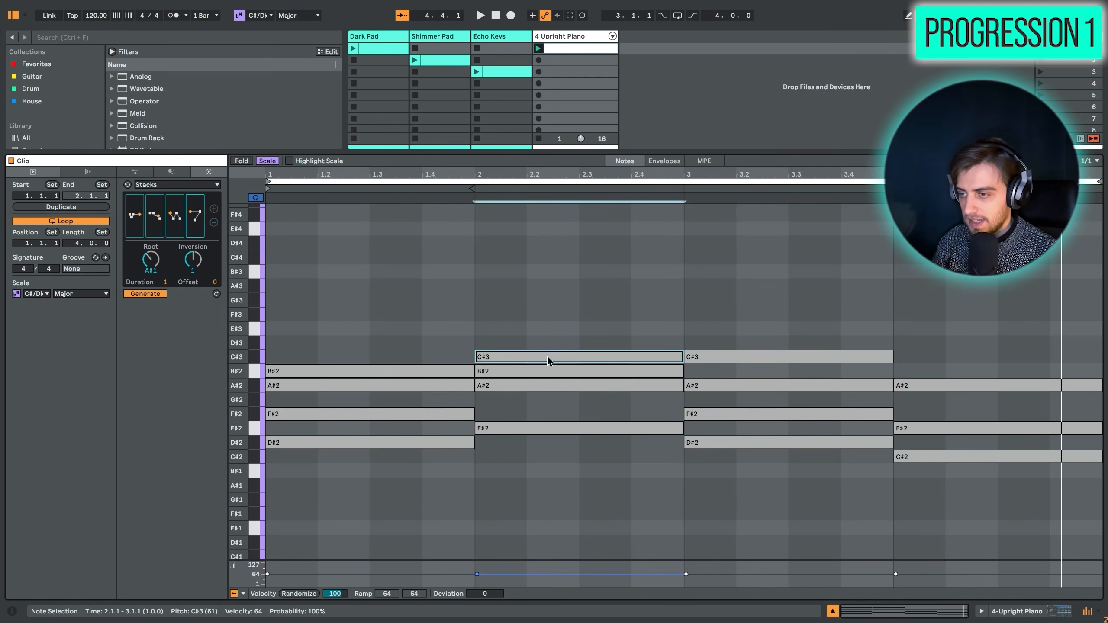
click(802, 358)
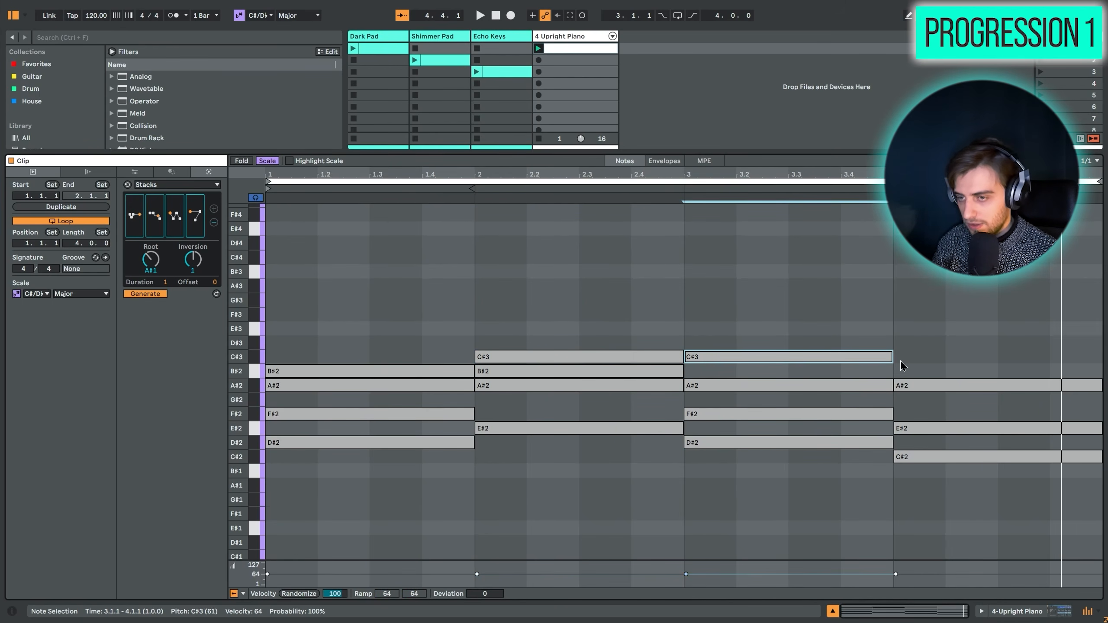
click(394, 371)
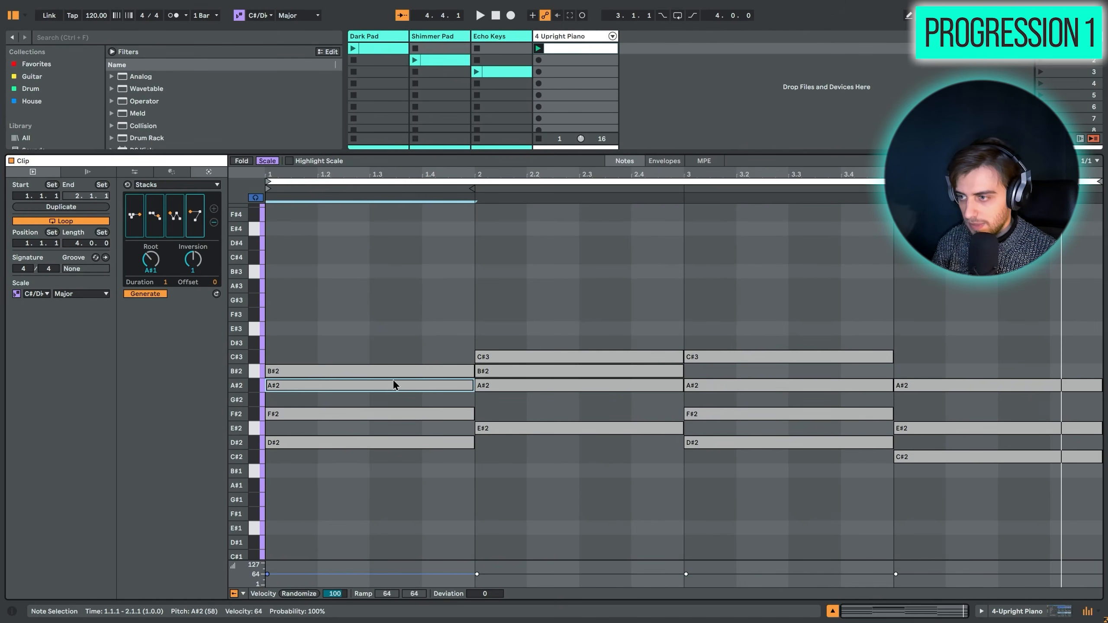
key(ctrl+c)
click(903, 327)
key(ctrl+v)
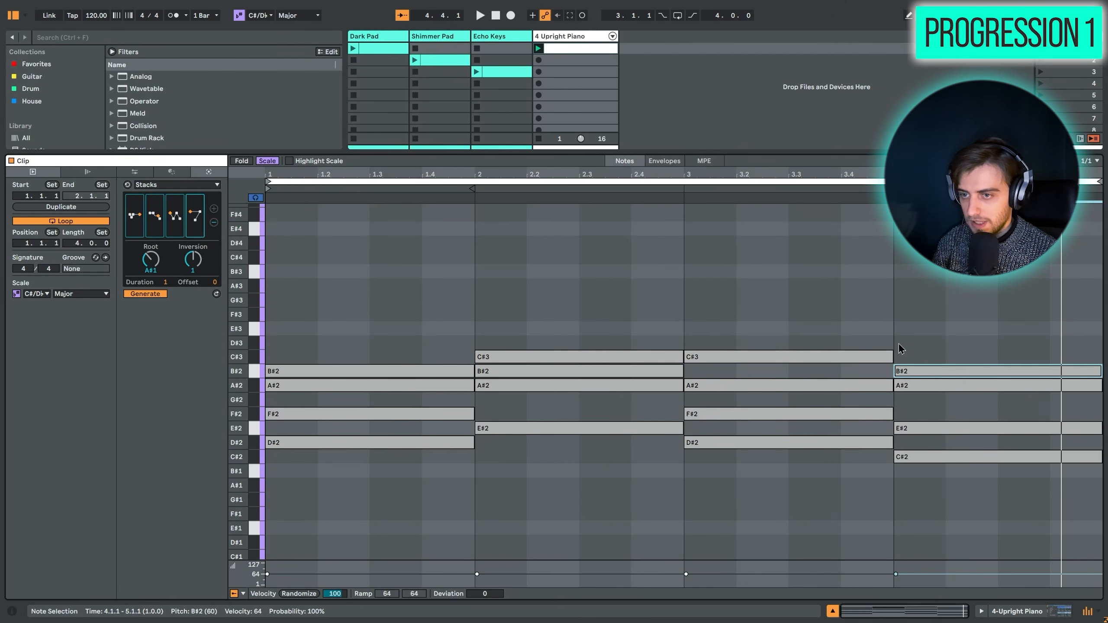
scroll(347, 299, down, 3)
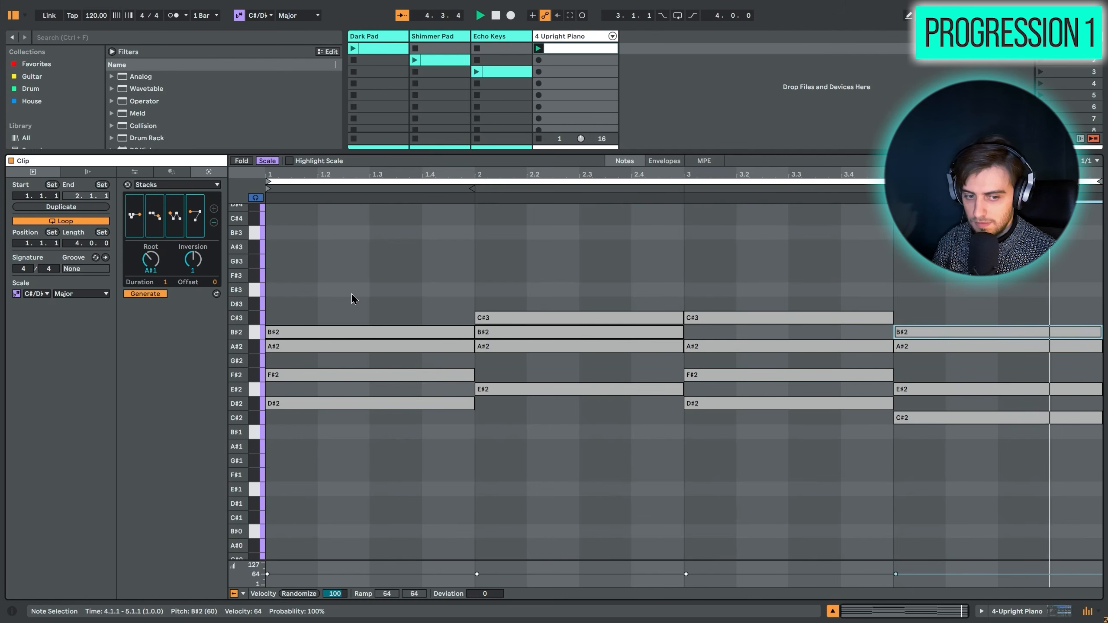
key(space)
Draw a one-bar D#1 bass note under the first bar's chord
scroll(380, 426, down, 3)
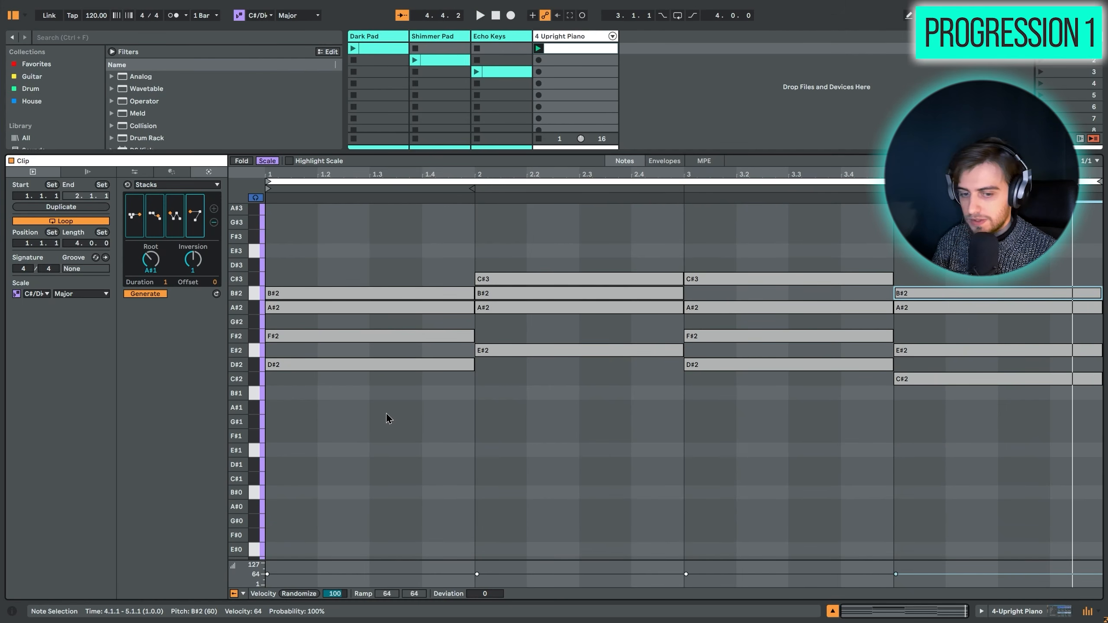
key(b)
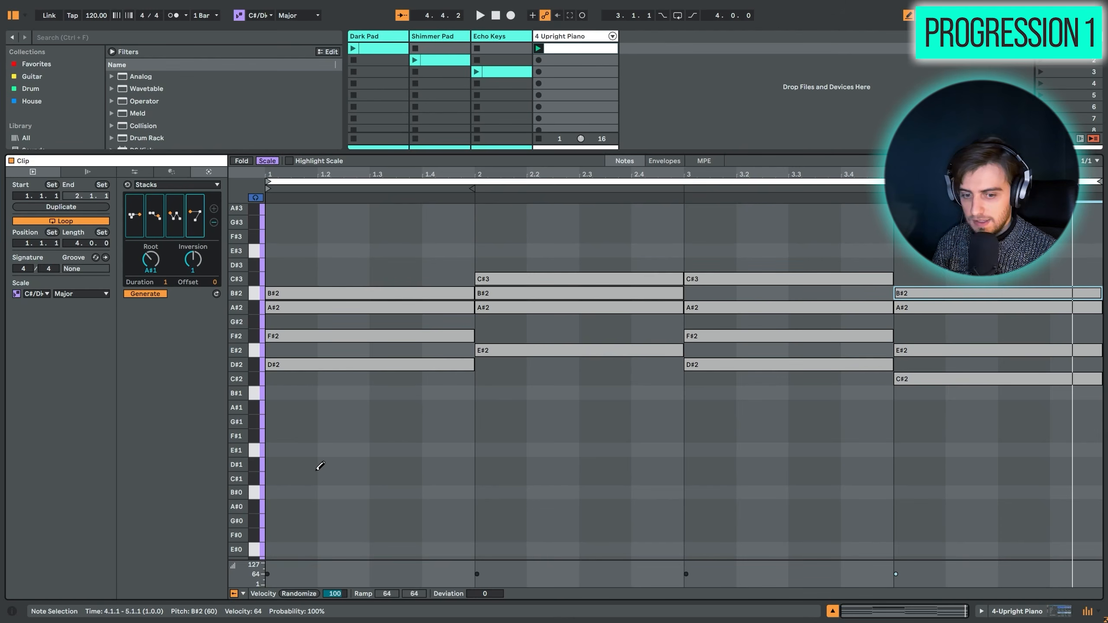
key(b)
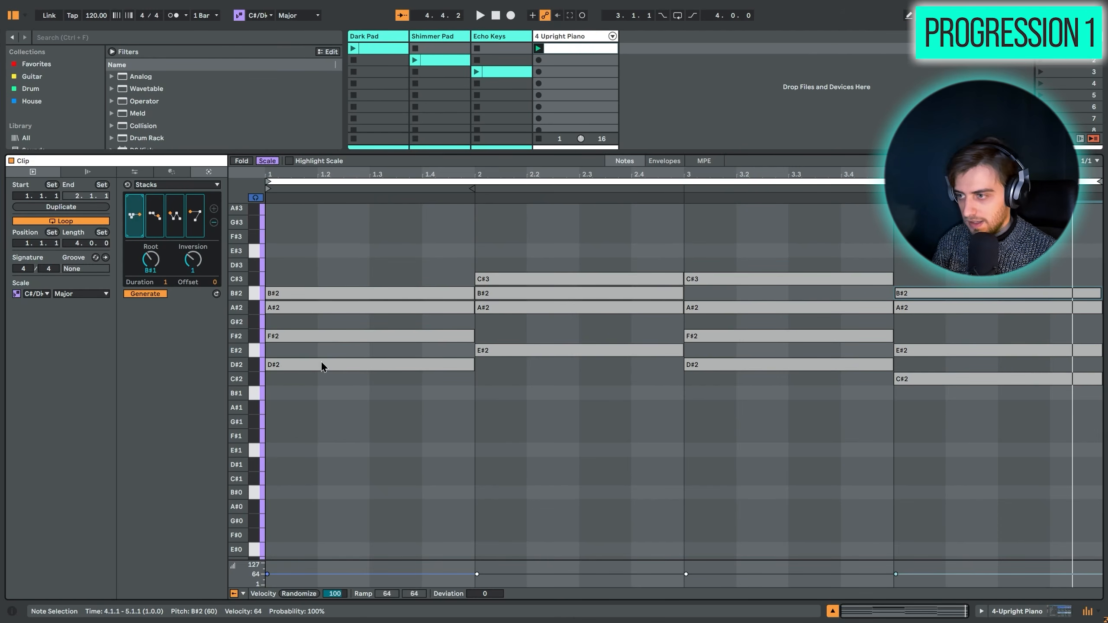
key(b)
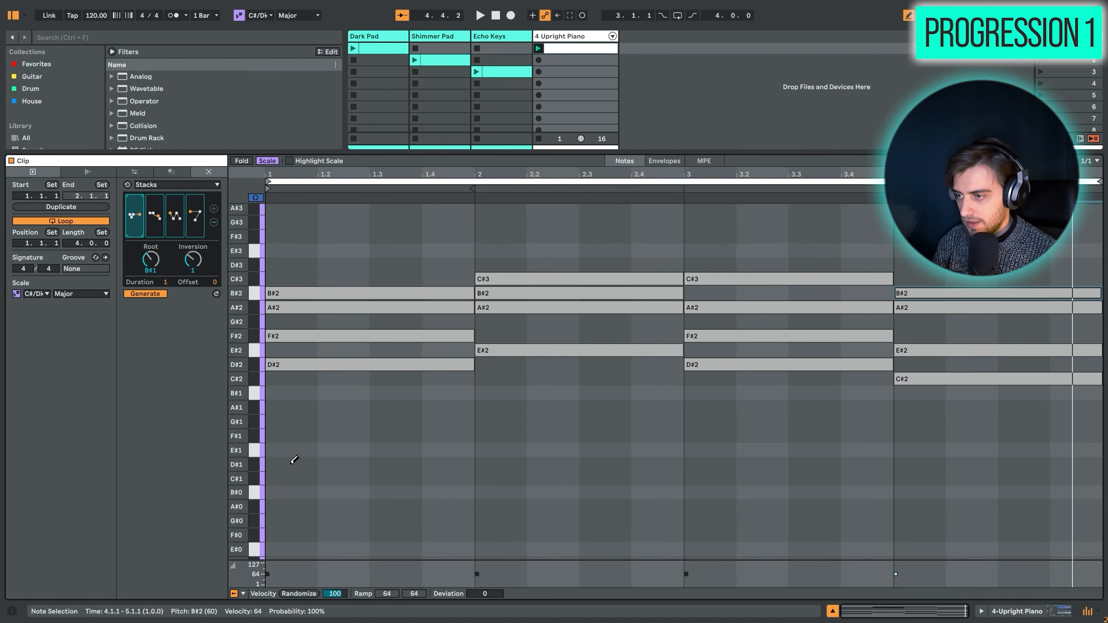
click(294, 465)
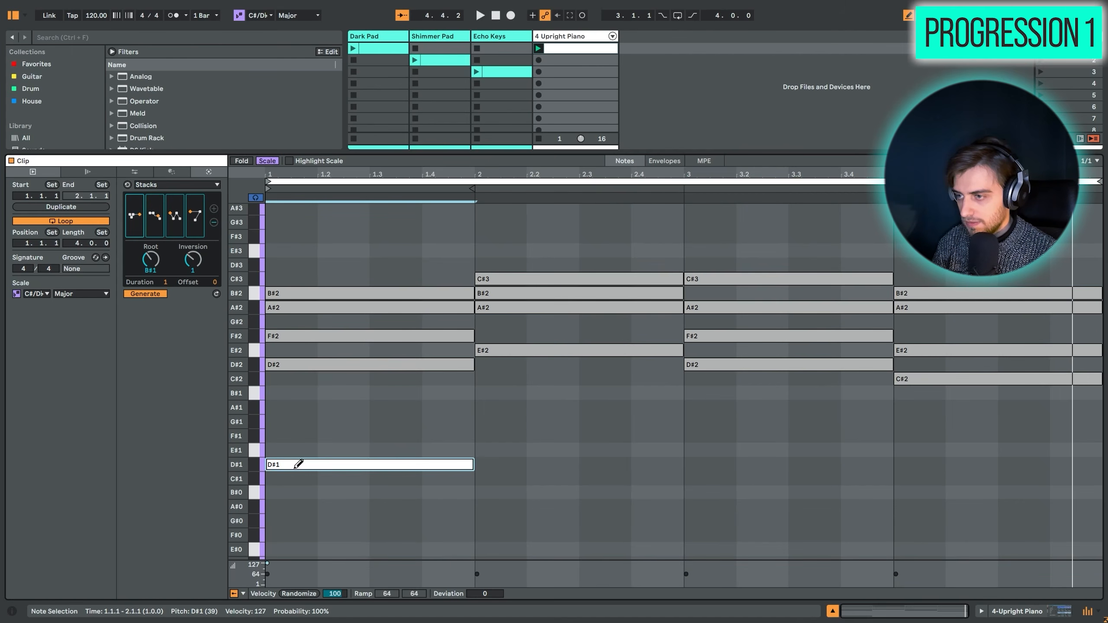
Draw one-bar bass notes A#0, D#0 and A#0 under bars two, three and four, and set all four bass notes' velocity to 67
click(506, 506)
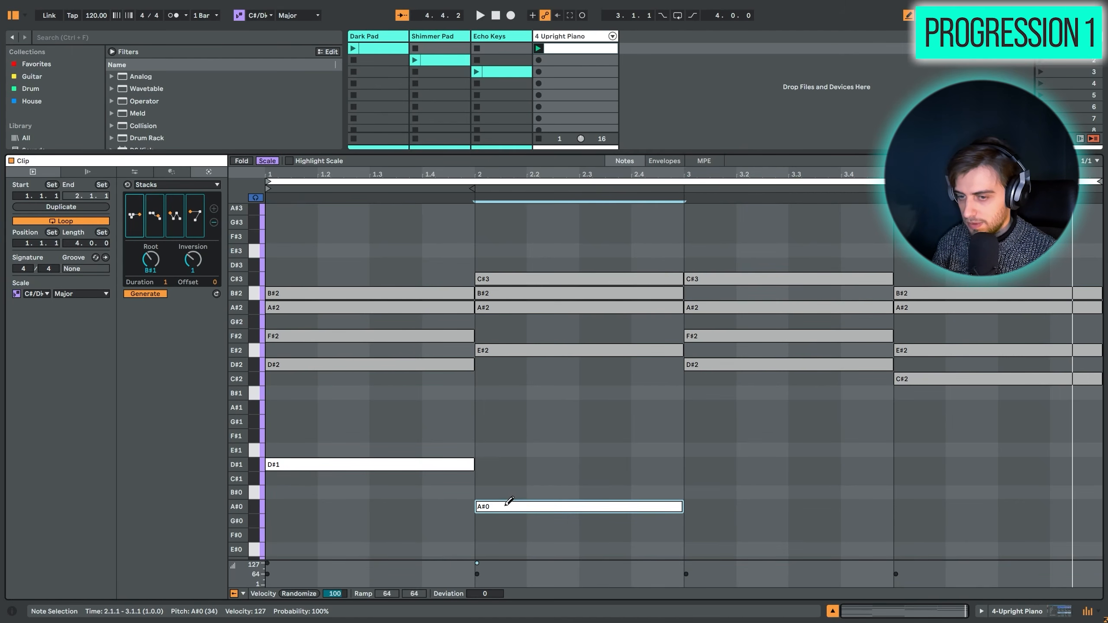
scroll(721, 541, down, 2)
click(720, 537)
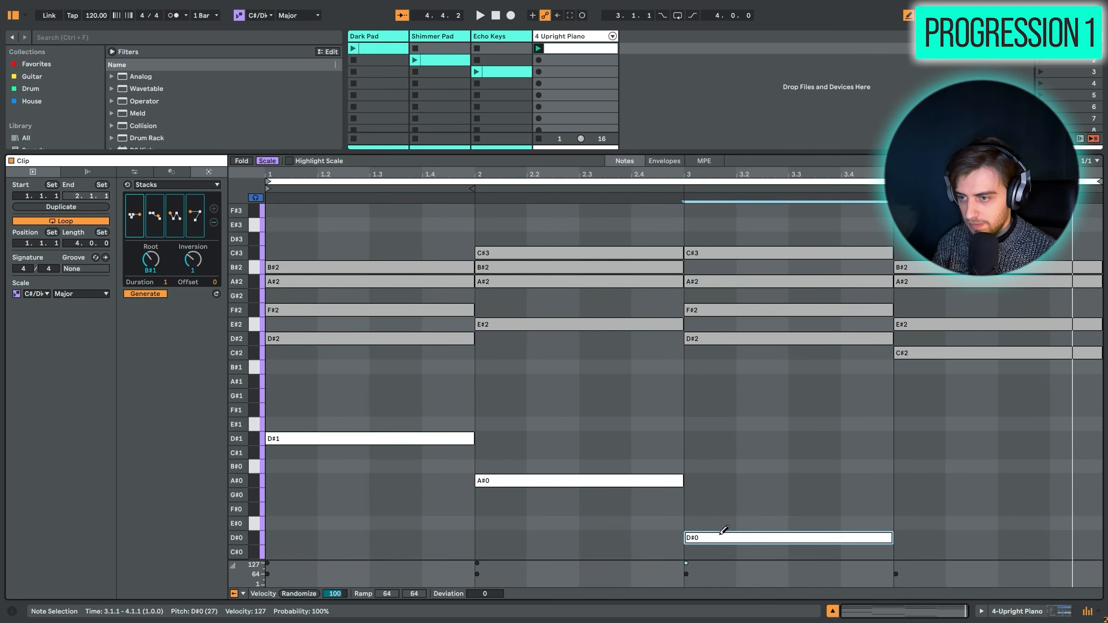
click(926, 480)
key(b)
mouse_move(351, 388)
mouse_down()
mouse_move(860, 517)
mouse_move(941, 560)
mouse_move(895, 573)
mouse_up()
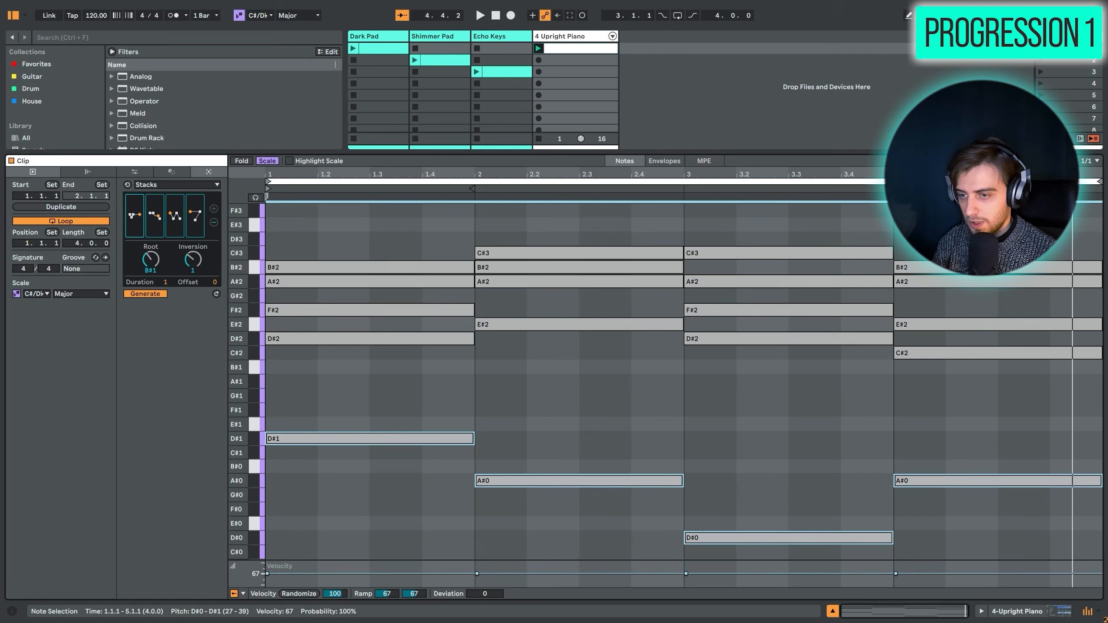
Transpose all the clip's notes up one octave and play the clip
key(ctrl+a)
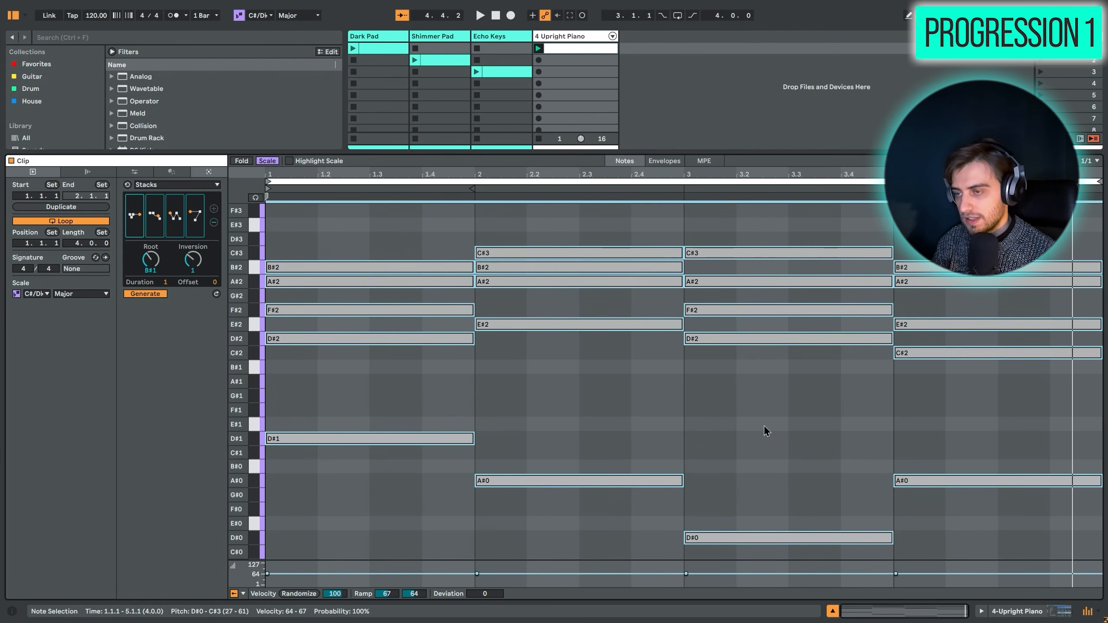
key(shift+Up)
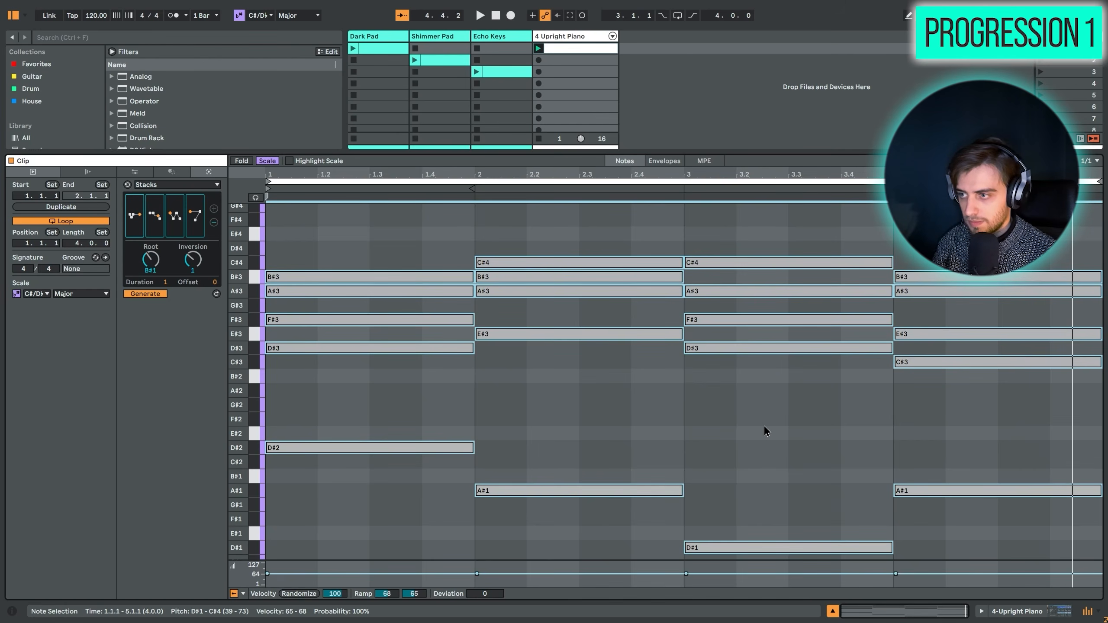
key(space)
click(734, 422)
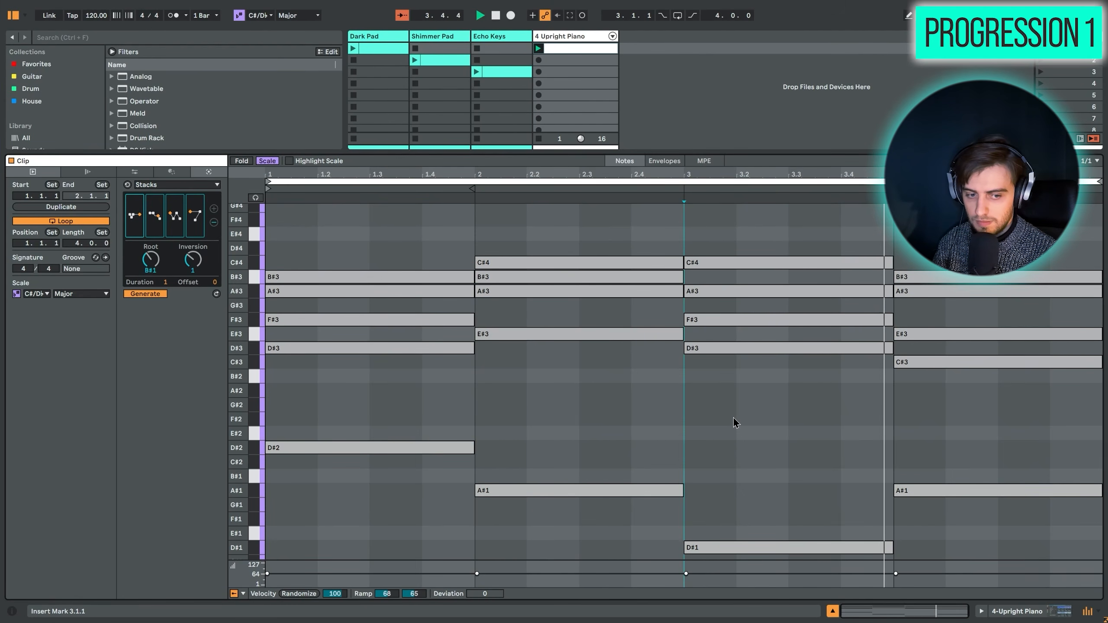
key(space)
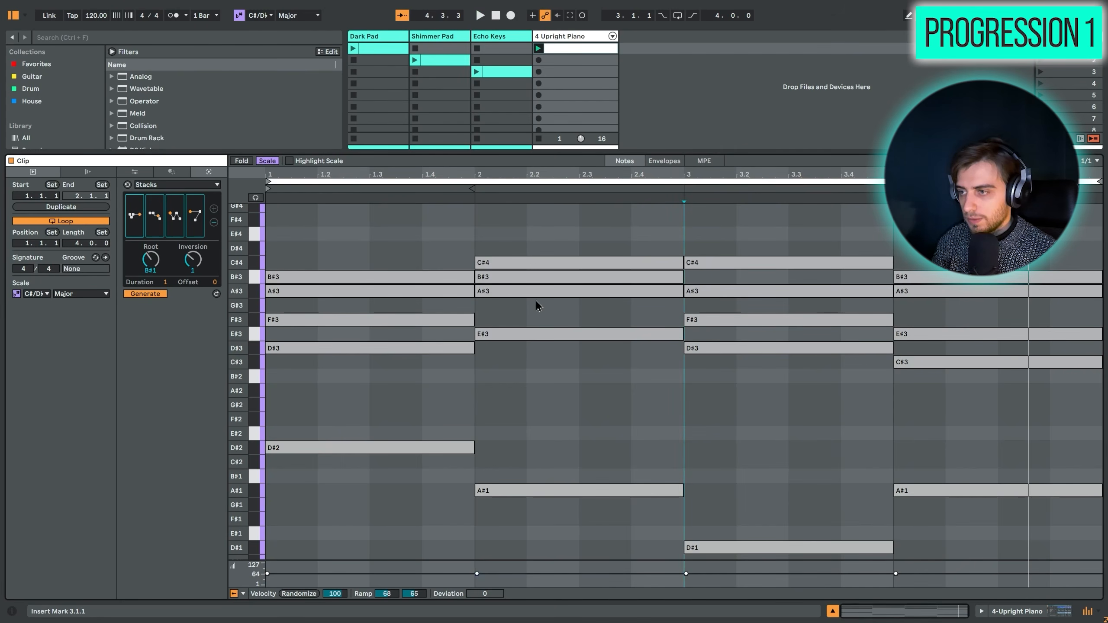
Add a one-bar D#4 note above the first bar's chord and lower its velocity to match the other notes
key(b)
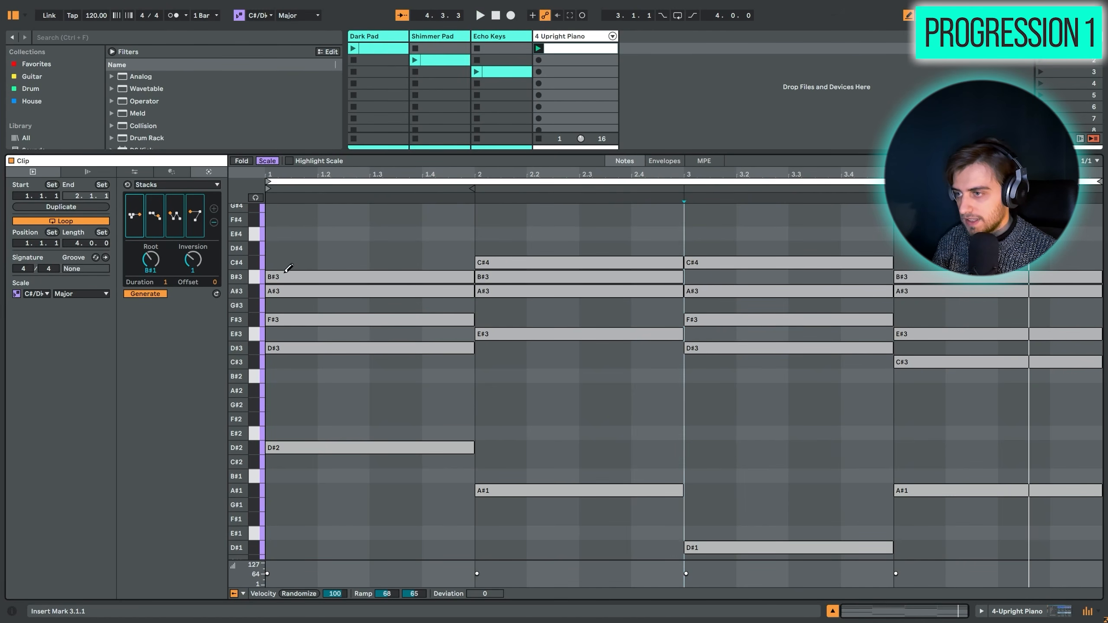
click(286, 247)
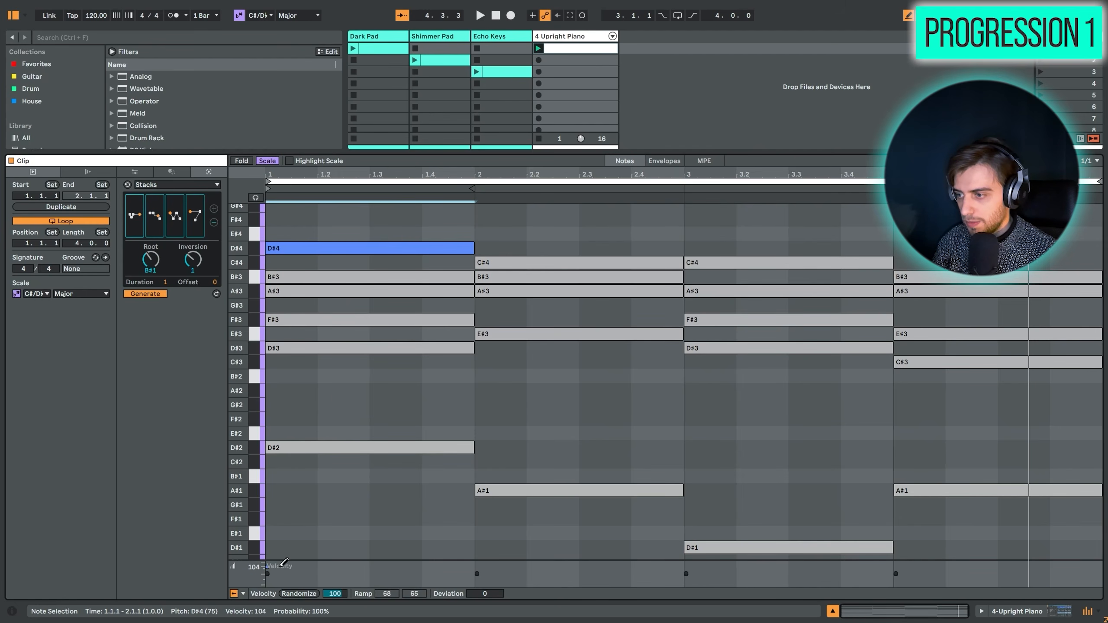
drag(279, 567, 280, 574)
key(b)
key(space)
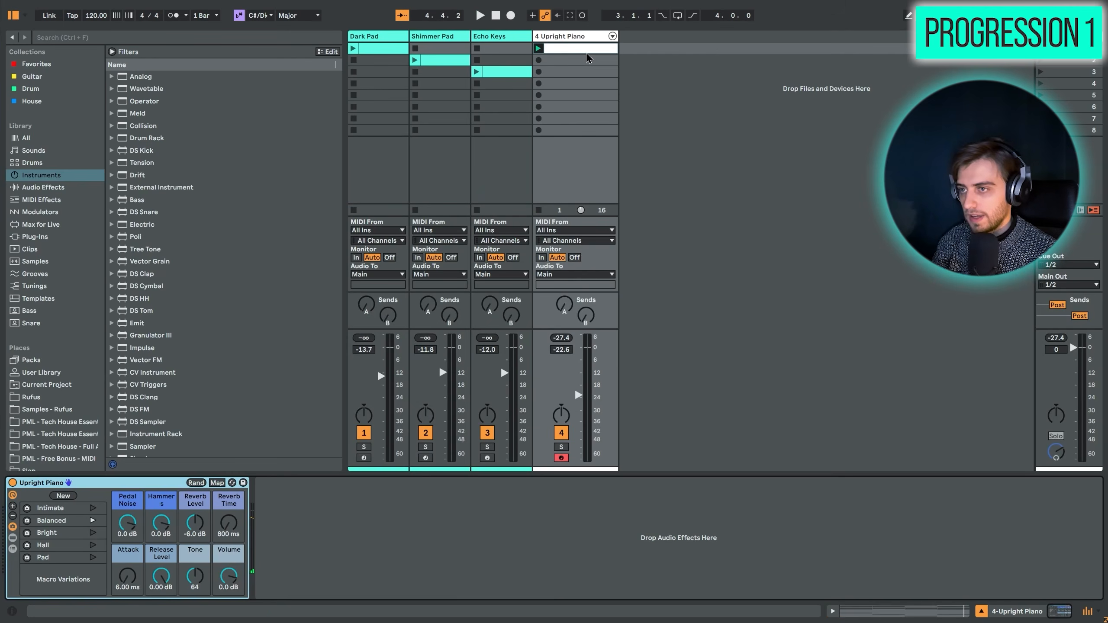
Copy the Upright Piano clip into the fifth clip slot of the Dark Pad track
click(583, 51)
click(387, 97)
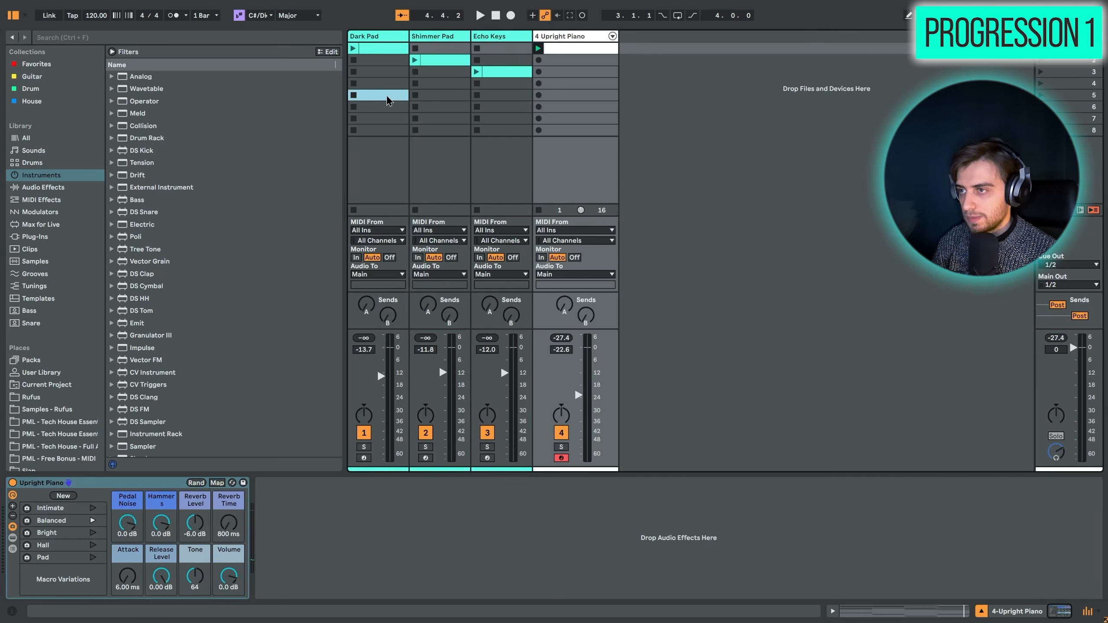
drag(387, 97, 380, 95)
Play the Dark Pad track's fifth-slot clip and set the track's volume to -14.3 dB
drag(389, 367, 389, 372)
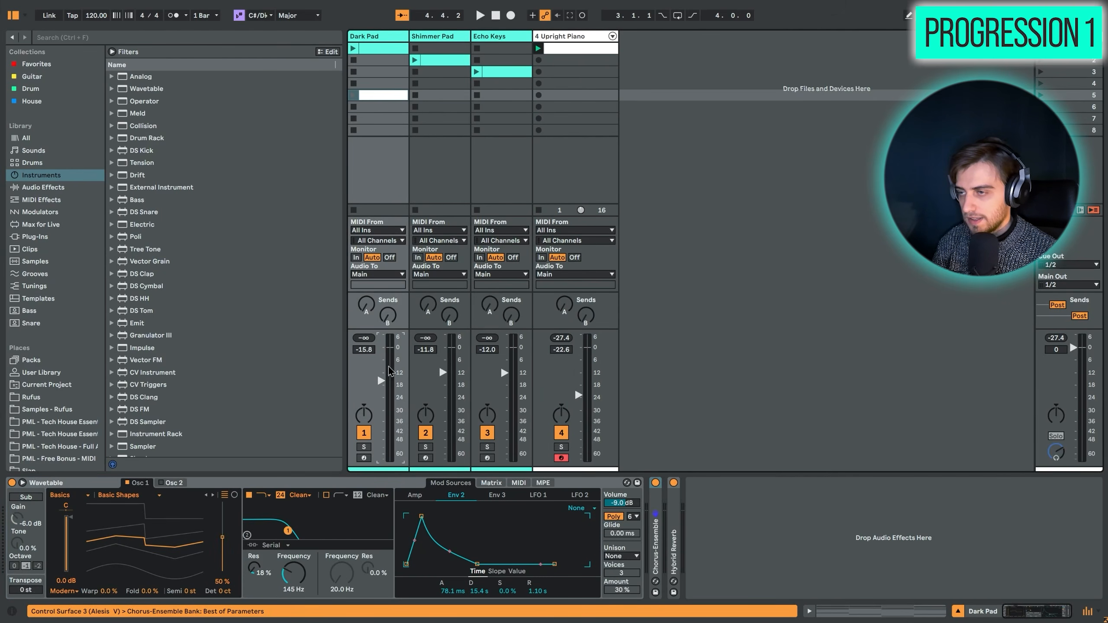
click(354, 95)
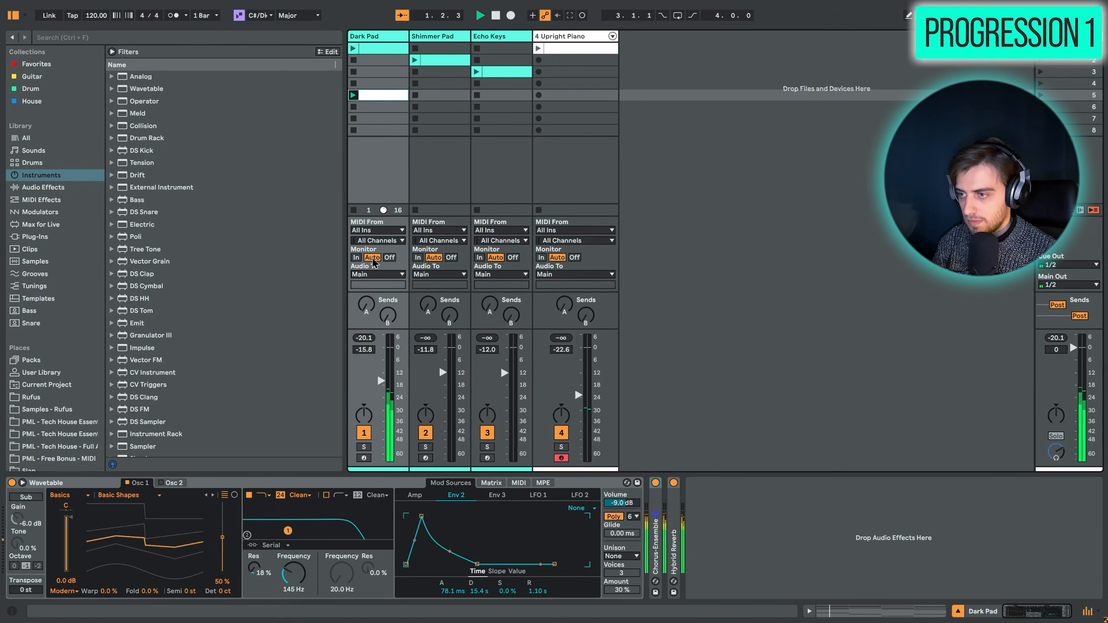
drag(381, 365, 381, 361)
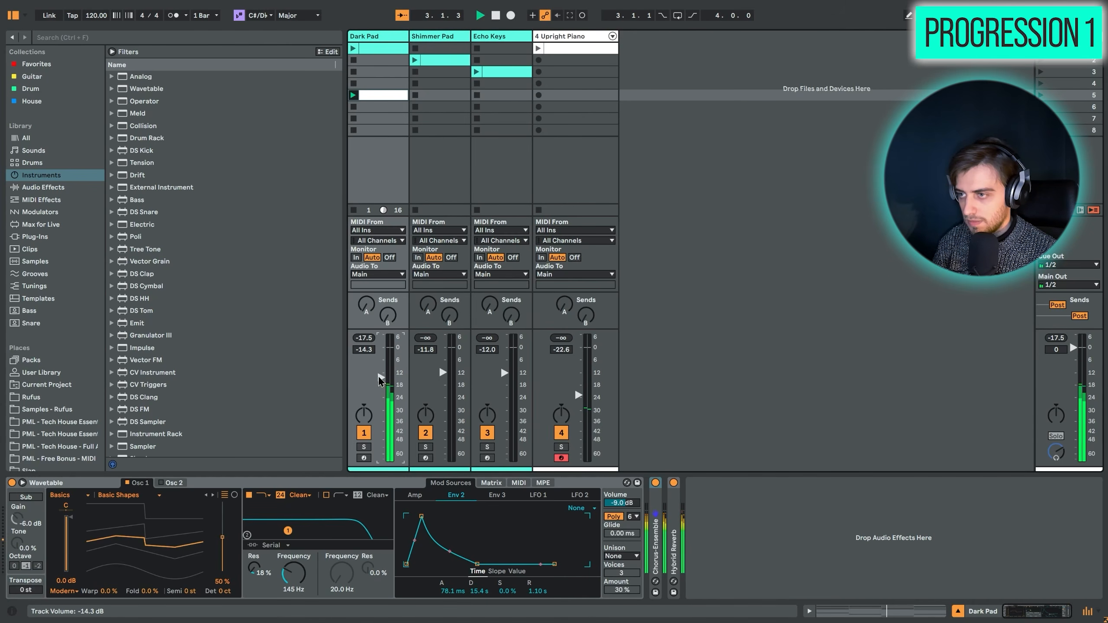
double_click(373, 100)
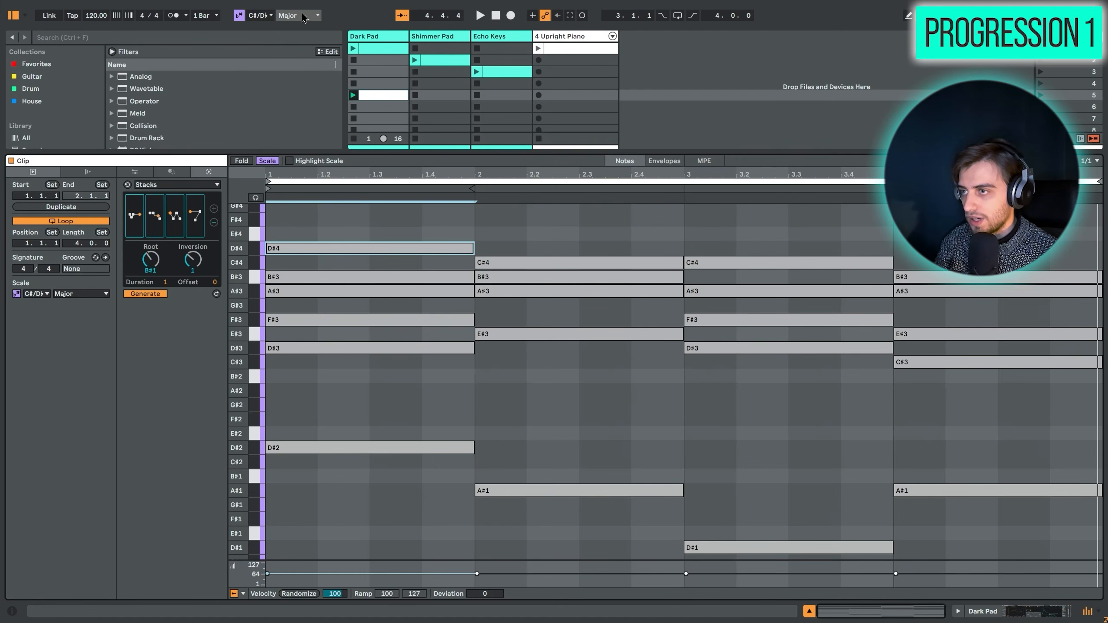
key(shift+Tab)
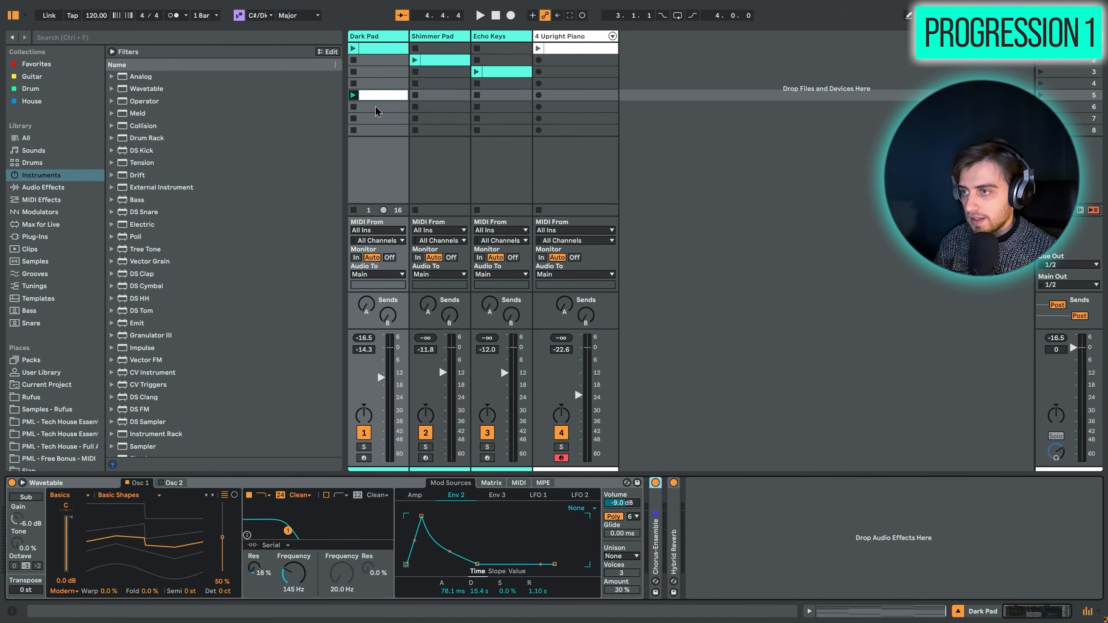
Create an empty clip in the Upright Piano track's second slot and set the scale to F#/Gb Dorian
double_click(567, 61)
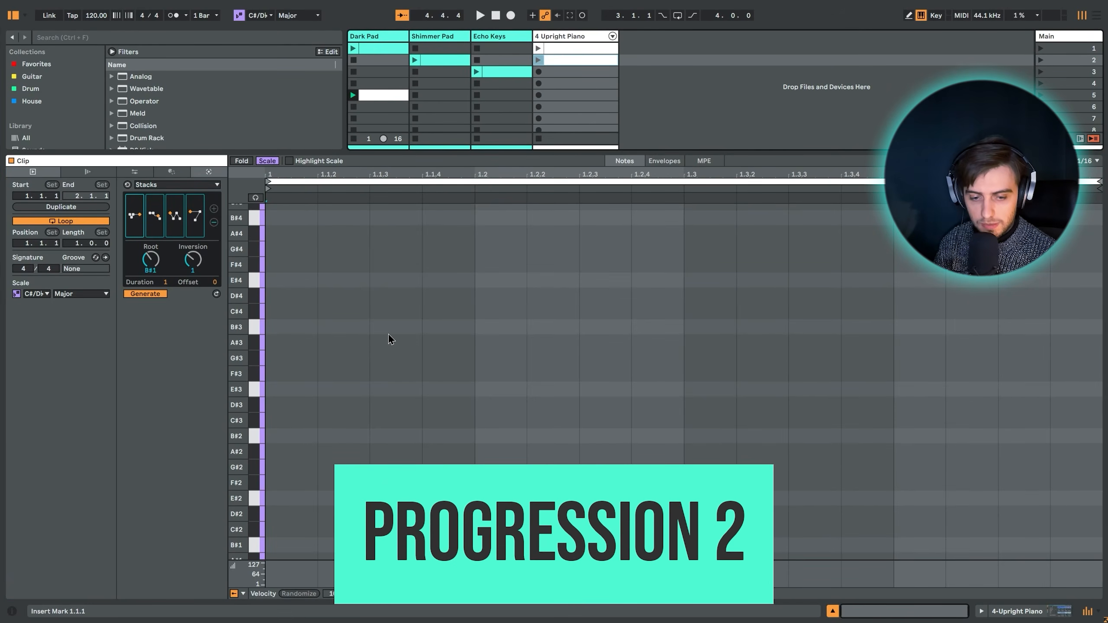
click(259, 15)
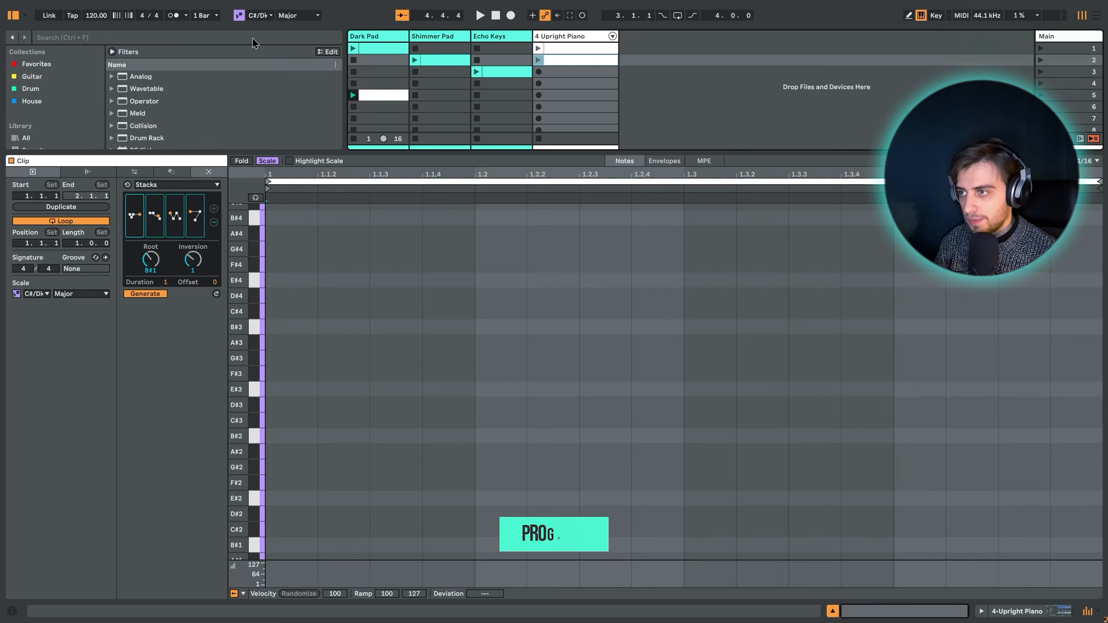
click(259, 92)
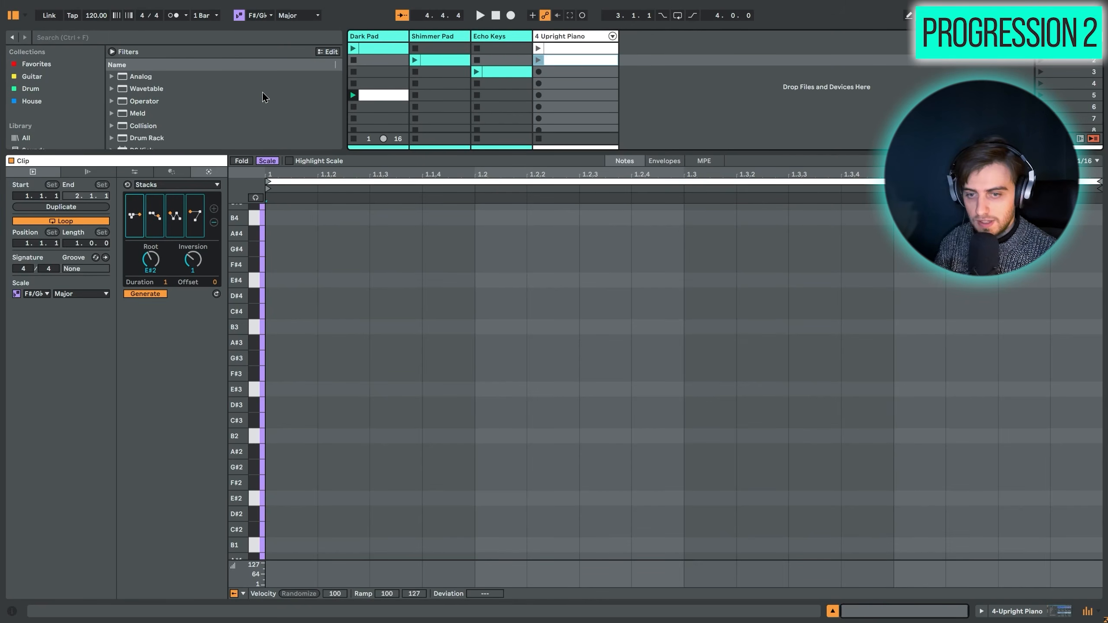
click(300, 16)
click(292, 48)
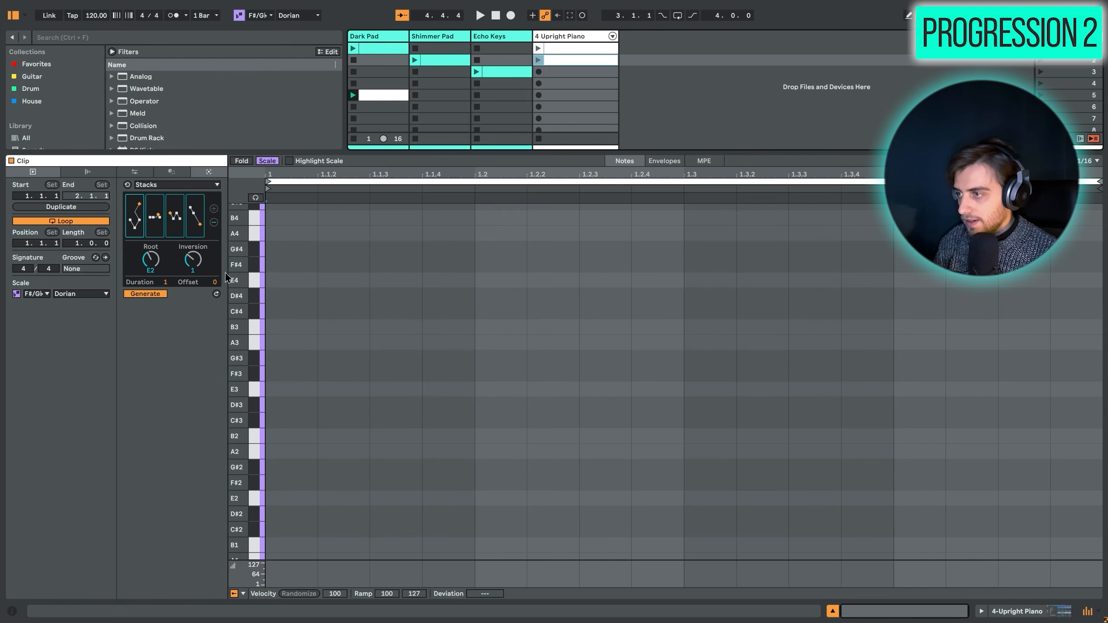
Extend the new clip's loop length to four bars and fill it with chords from the Stacks generator
key(Up)
key(Up)
key(Up)
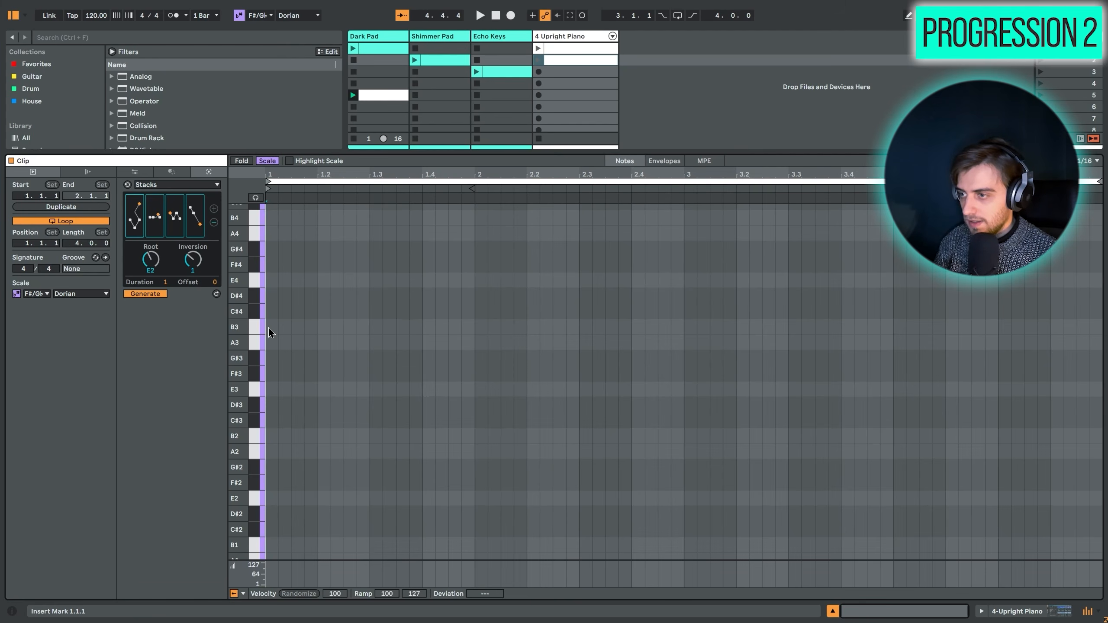
click(216, 294)
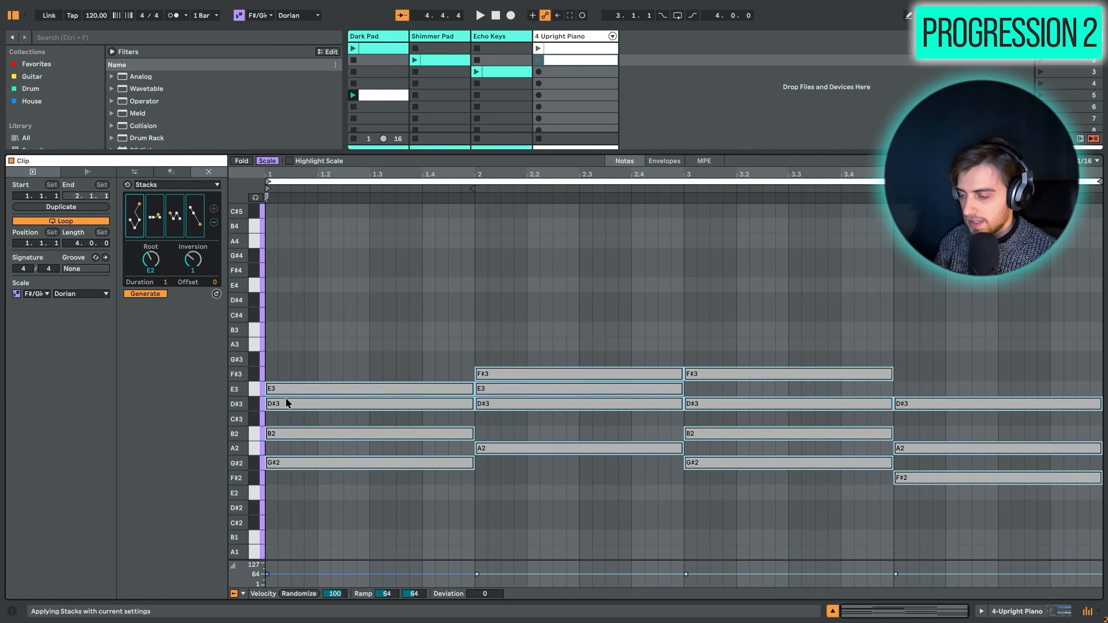
click(386, 251)
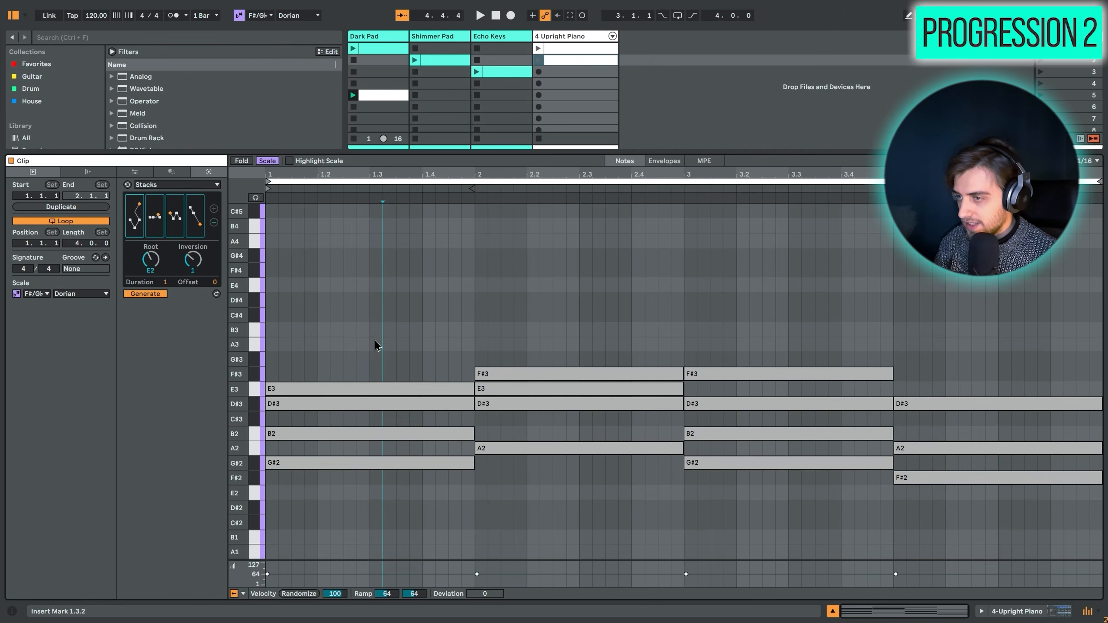
Play the Upright Piano track's second clip to hear the generated chords
click(537, 60)
scroll(478, 312, down, 1)
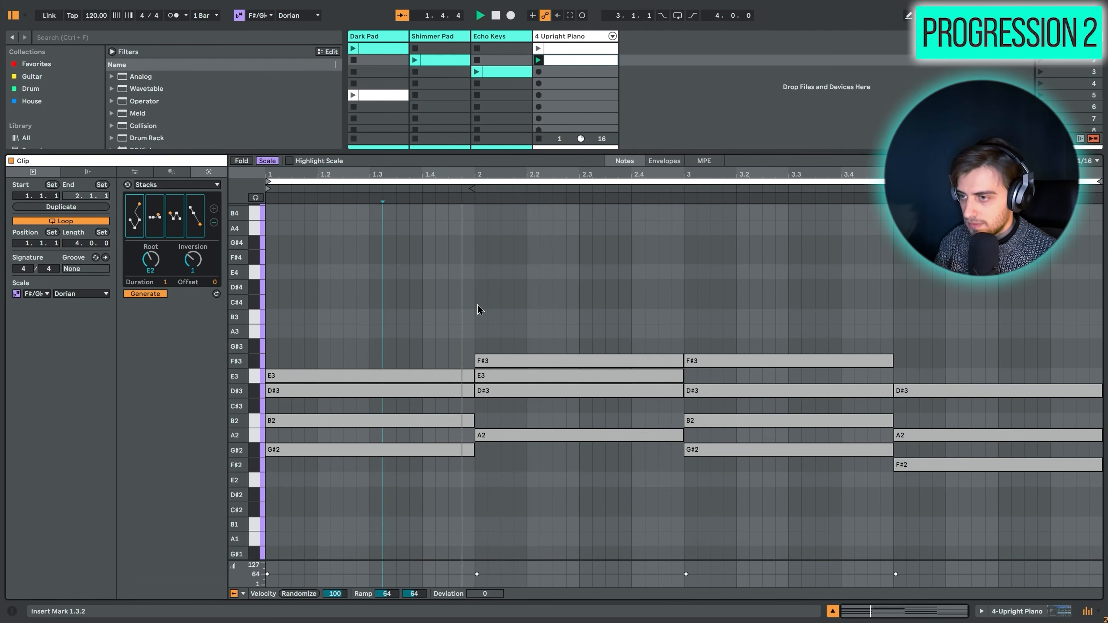
click(480, 301)
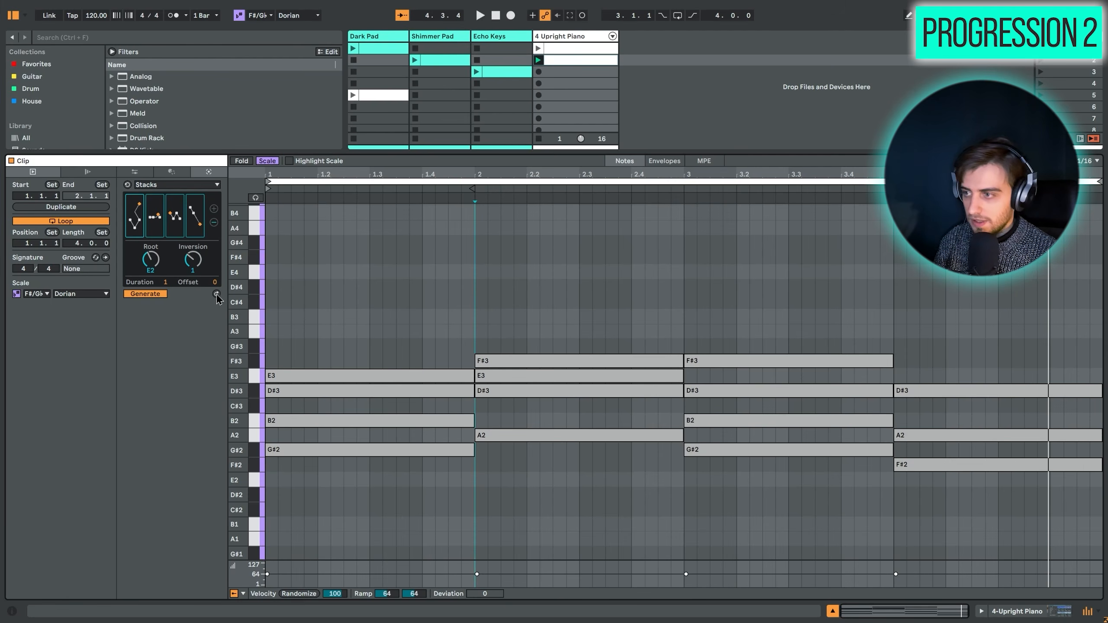
Set the first Stacks chord's inversion to 3
mouse_move(192, 260)
mouse_down()
mouse_move(197, 312)
mouse_move(189, 252)
mouse_up()
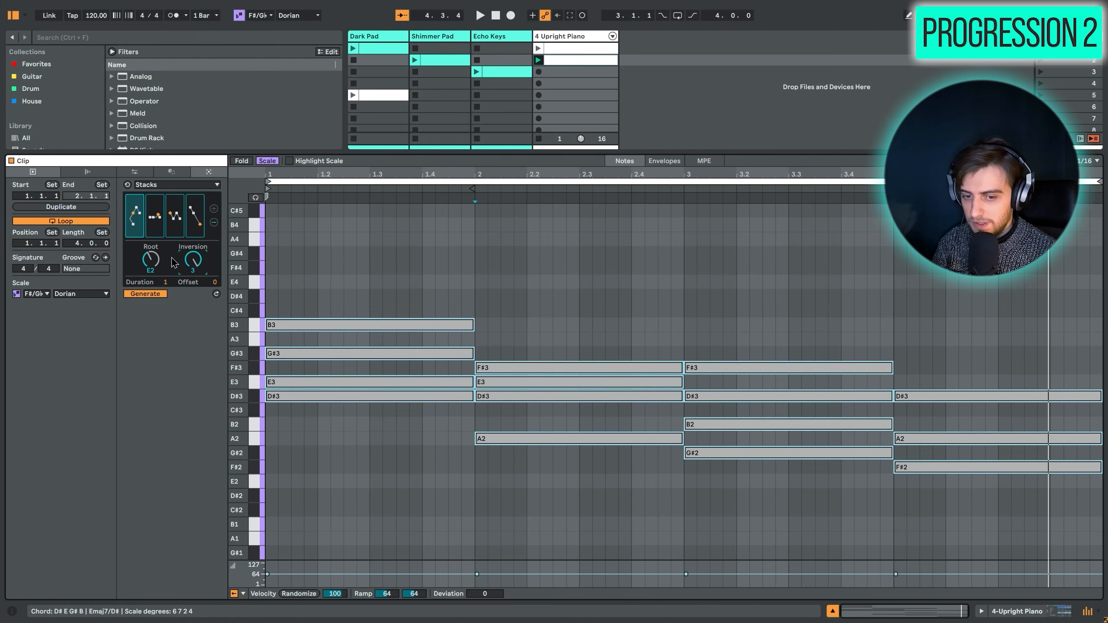
scroll(362, 446, down, 1)
drag(370, 476, 349, 232)
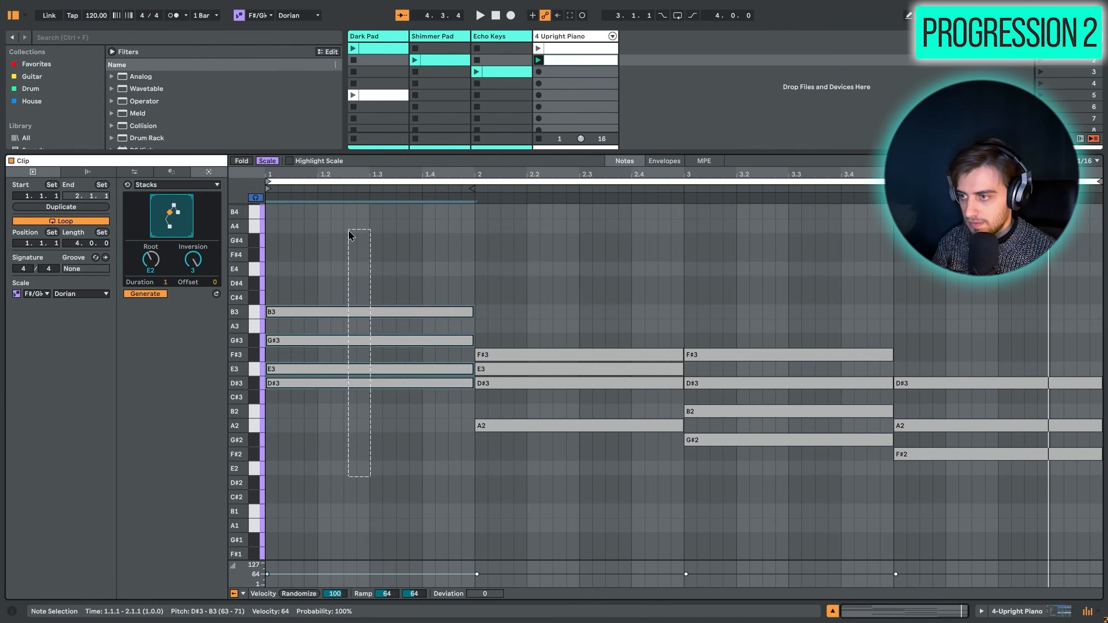
click(537, 299)
Rework the second bar's chord in Stacks with root C#2, inversion 3 and a different chord shape
drag(564, 241, 586, 556)
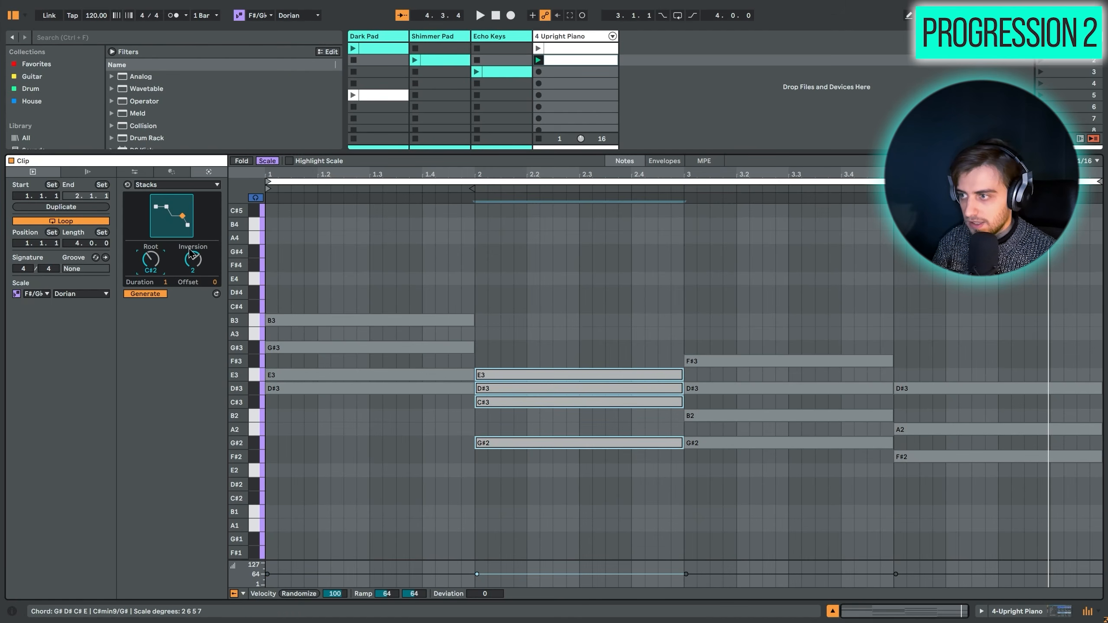
drag(185, 266, 185, 263)
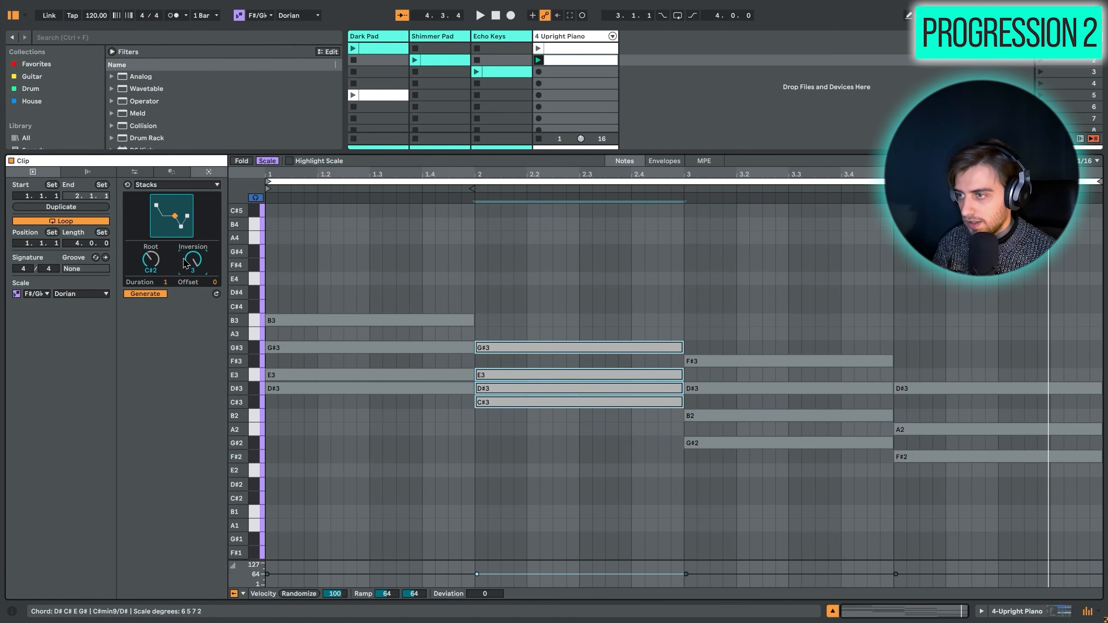
click(172, 232)
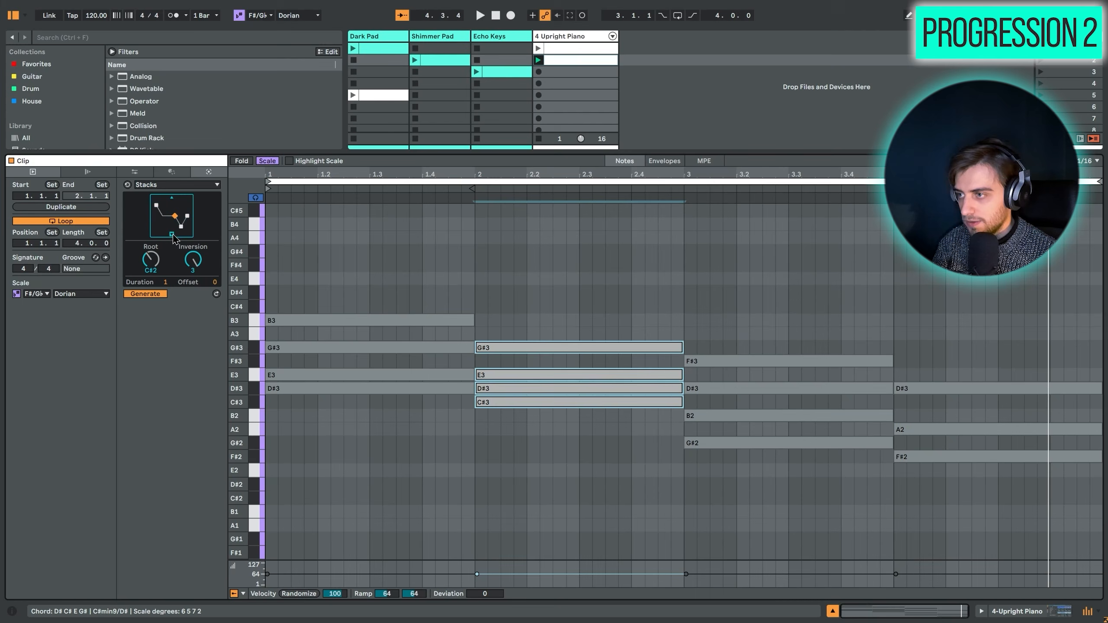
Play the clip to hear the revised first and second chords
drag(377, 472, 370, 208)
click(470, 239)
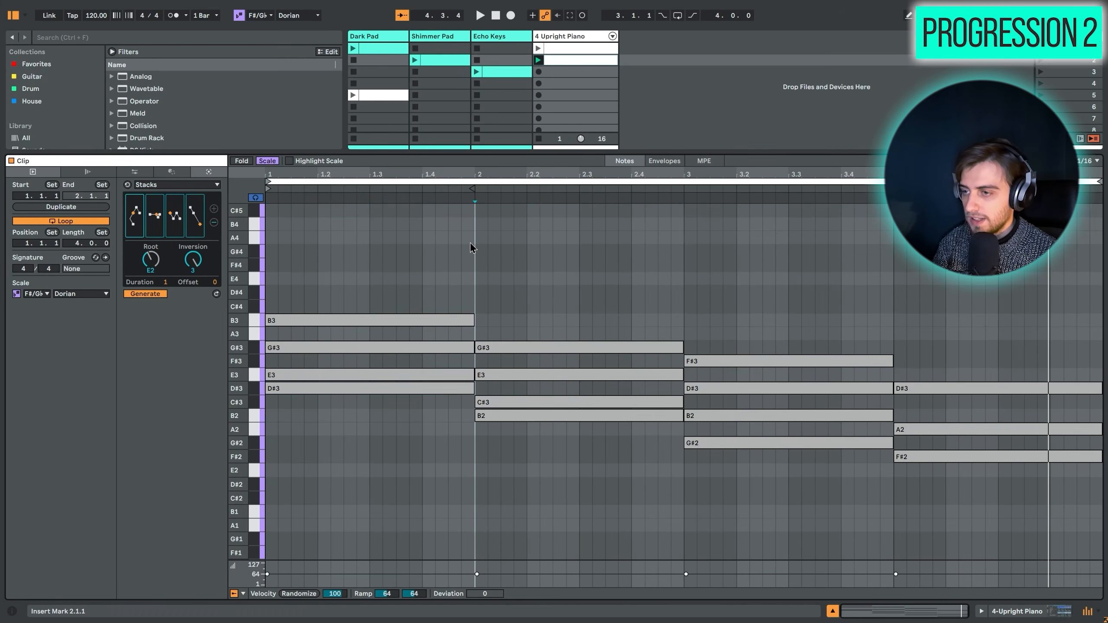
key(space)
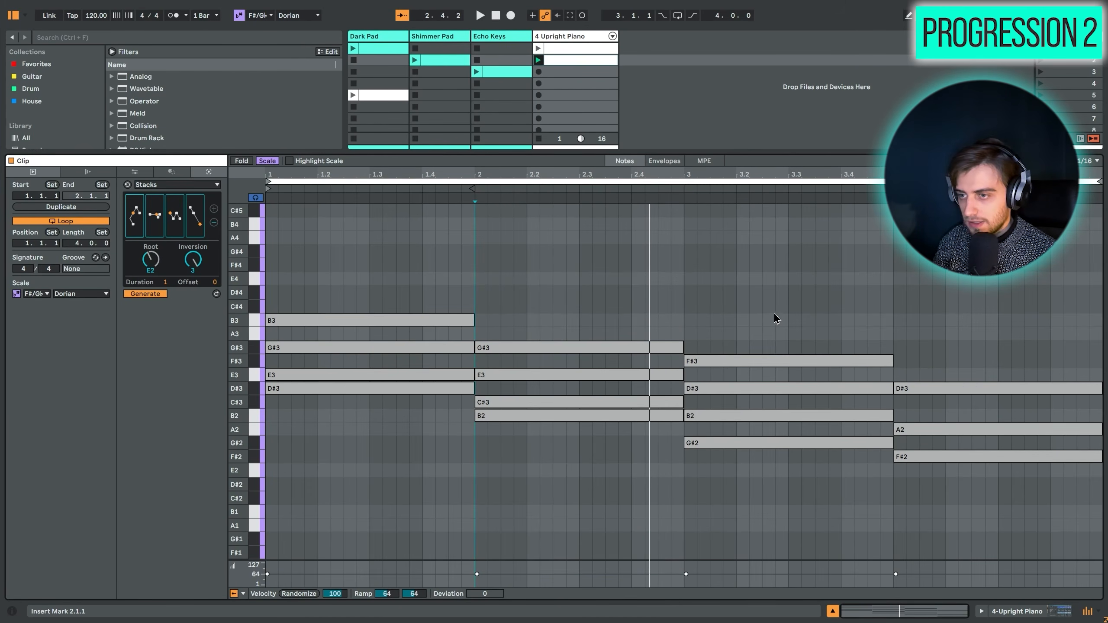
Set the fourth bar's chord to inversion 0 in Stacks and change its chord shape
drag(786, 266, 757, 563)
drag(752, 512, 775, 210)
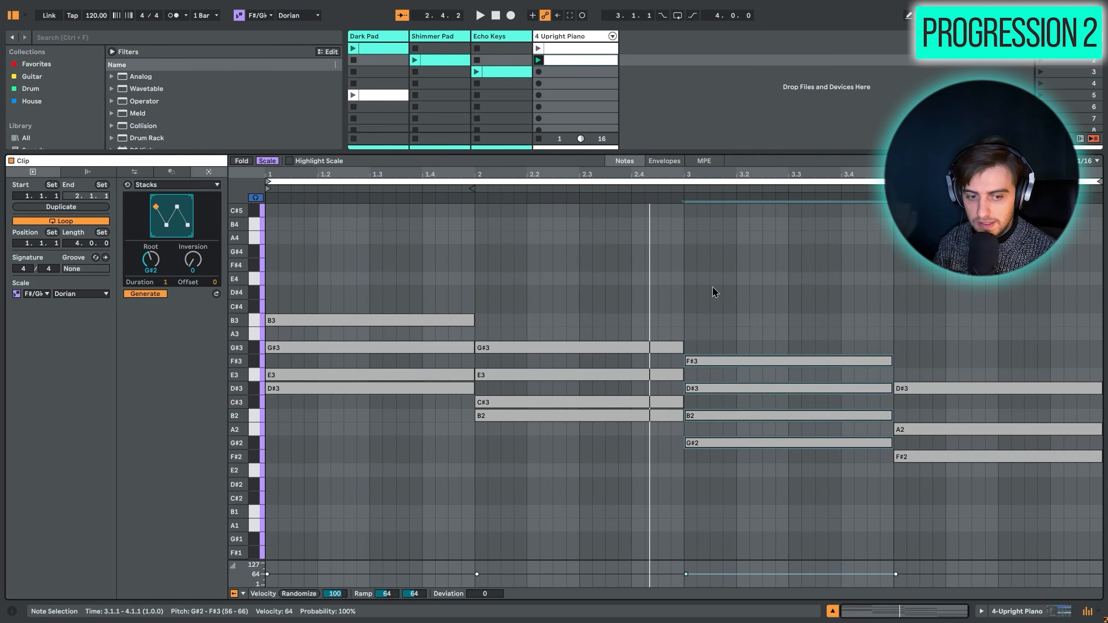
drag(960, 316, 962, 575)
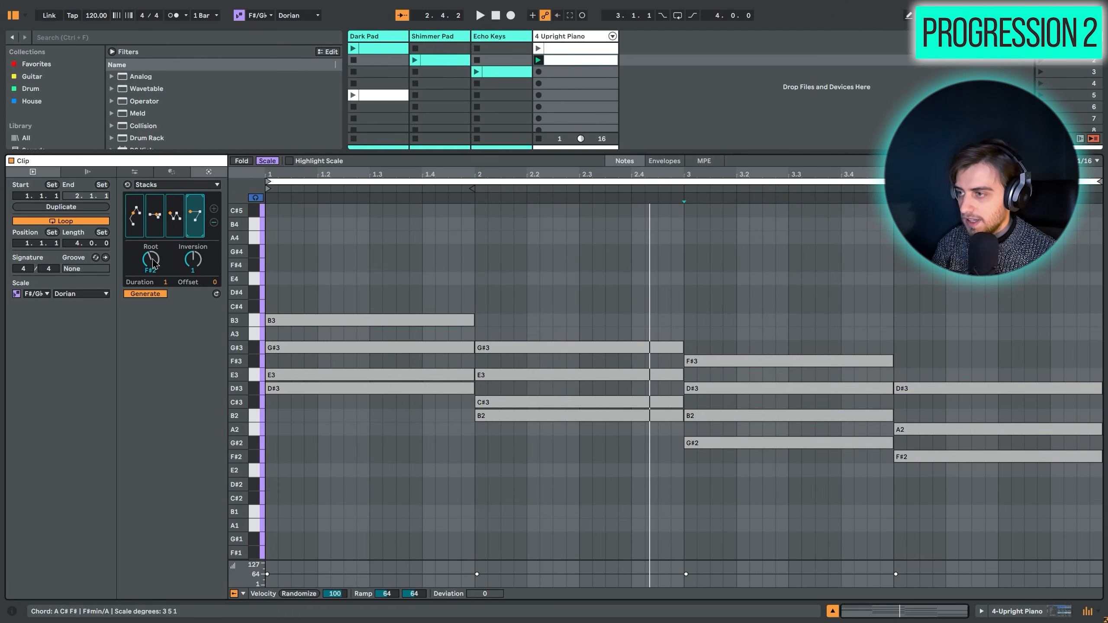
click(153, 262)
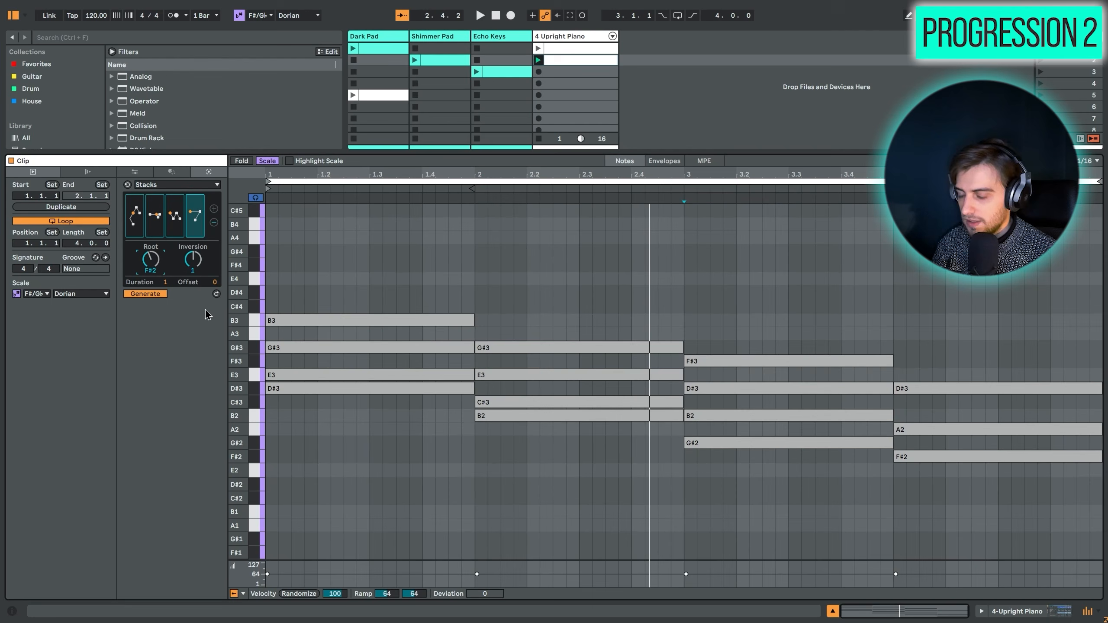
drag(159, 270, 193, 268)
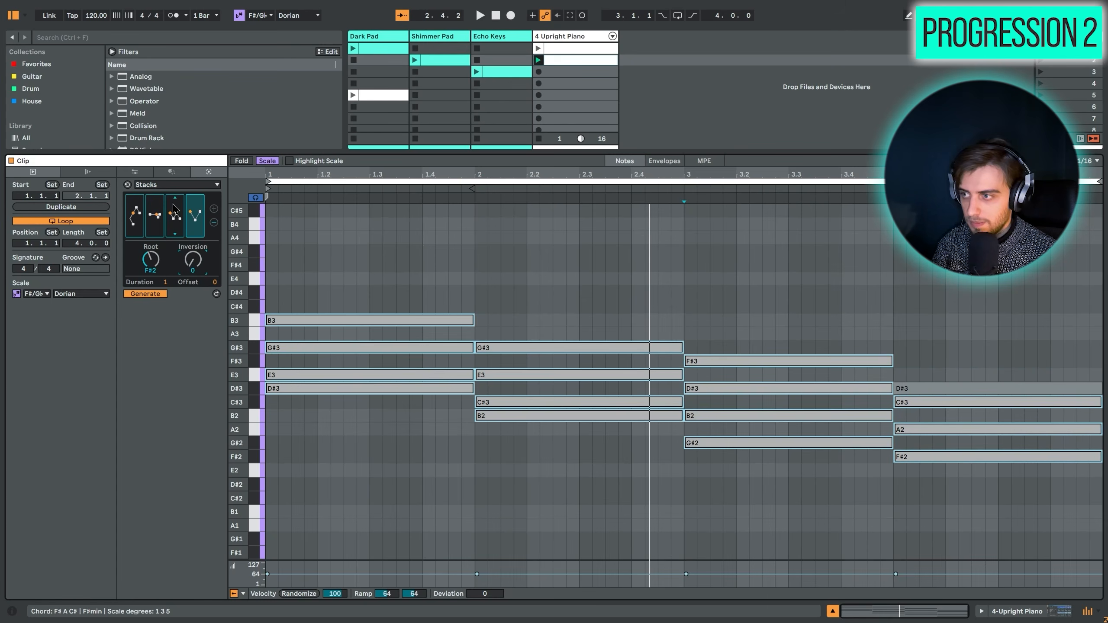
click(195, 204)
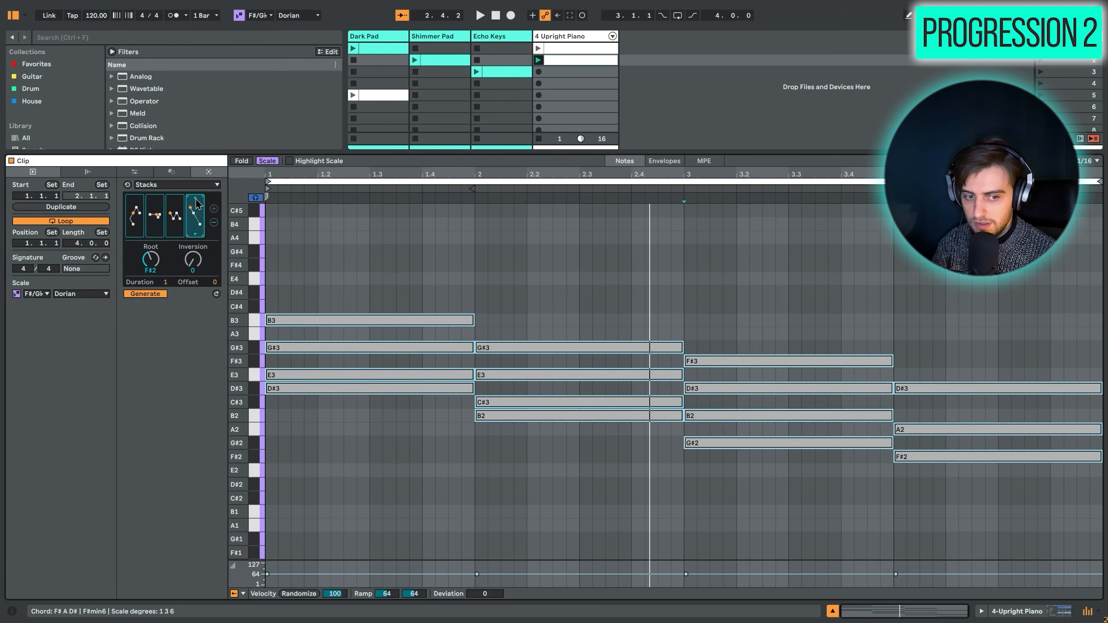
click(197, 203)
click(196, 200)
Inspect each bar's chord in turn and play the clip to hear the whole progression
drag(380, 257, 417, 576)
drag(551, 293, 627, 513)
drag(774, 279, 777, 514)
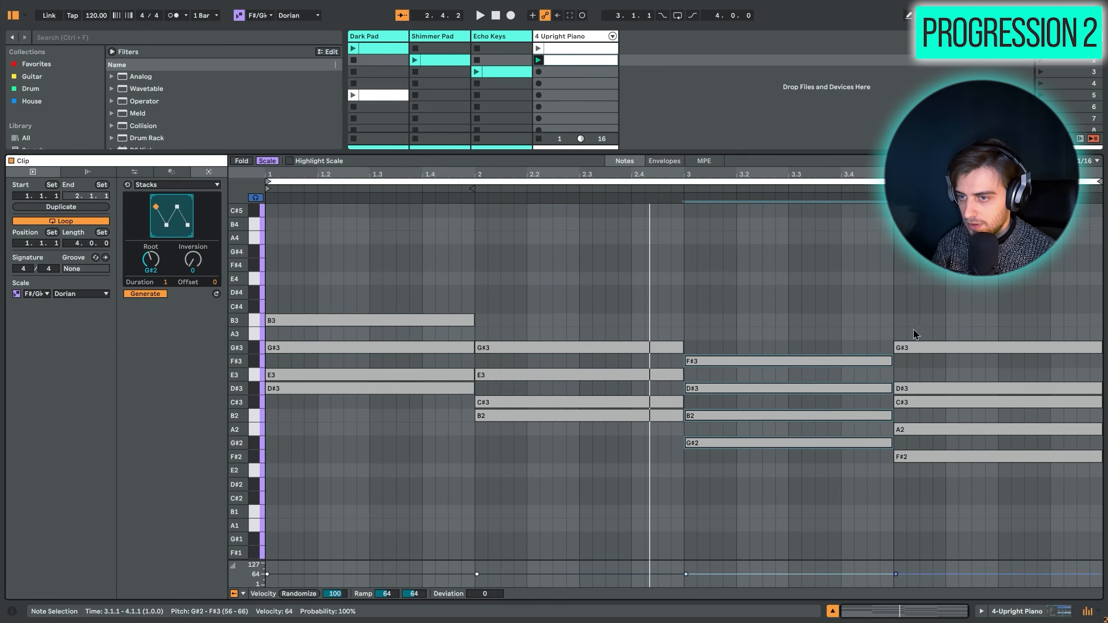
drag(931, 289, 917, 586)
click(917, 586)
scroll(615, 247, down, 3)
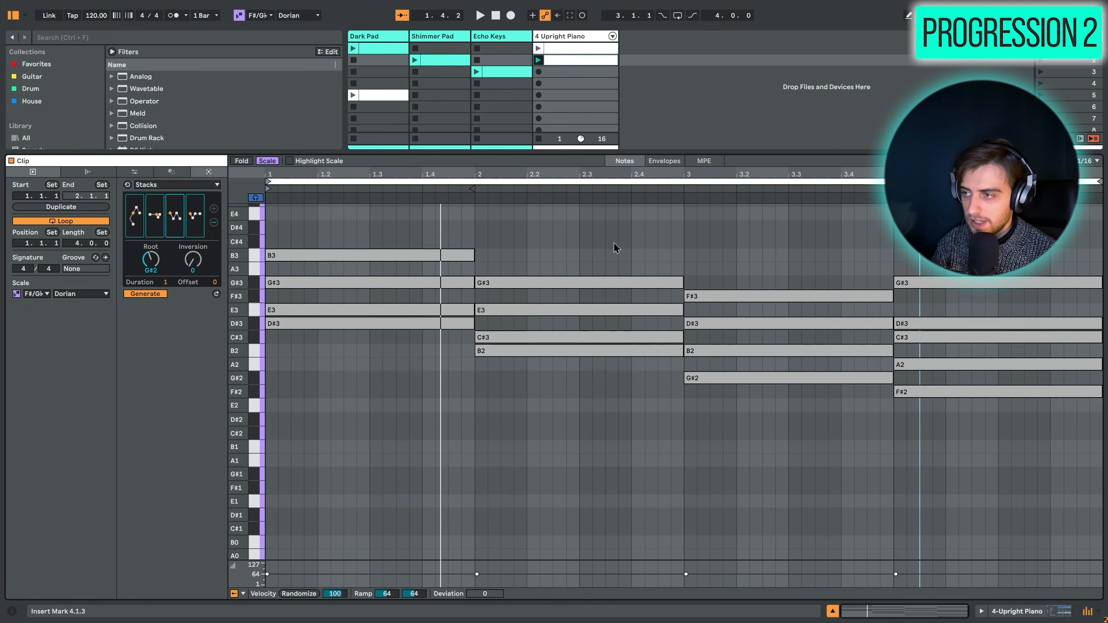
key(space)
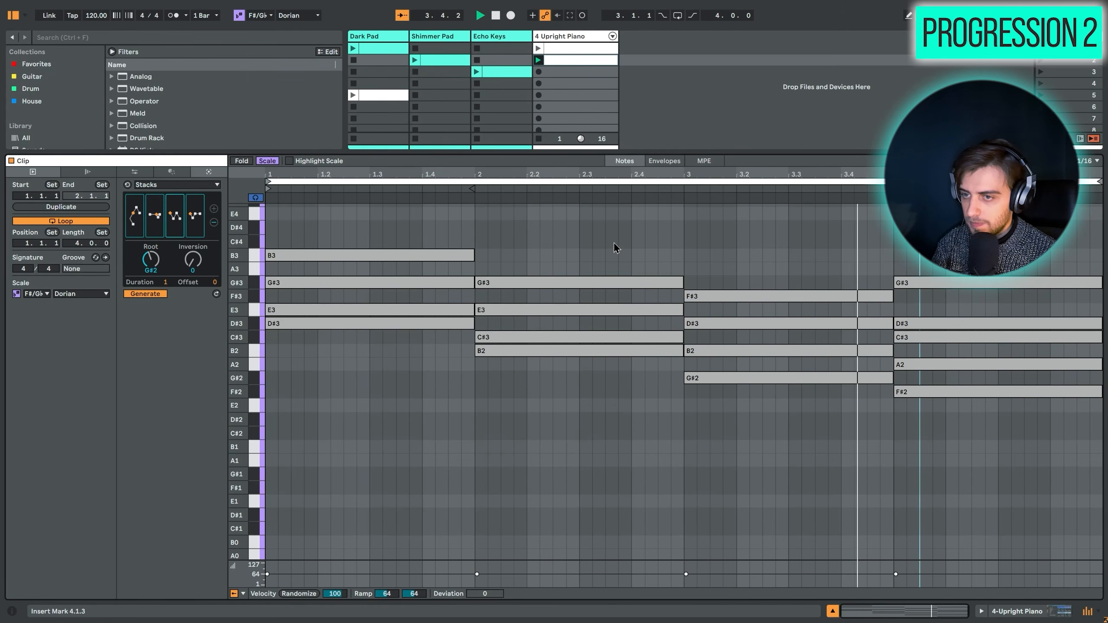
key(space)
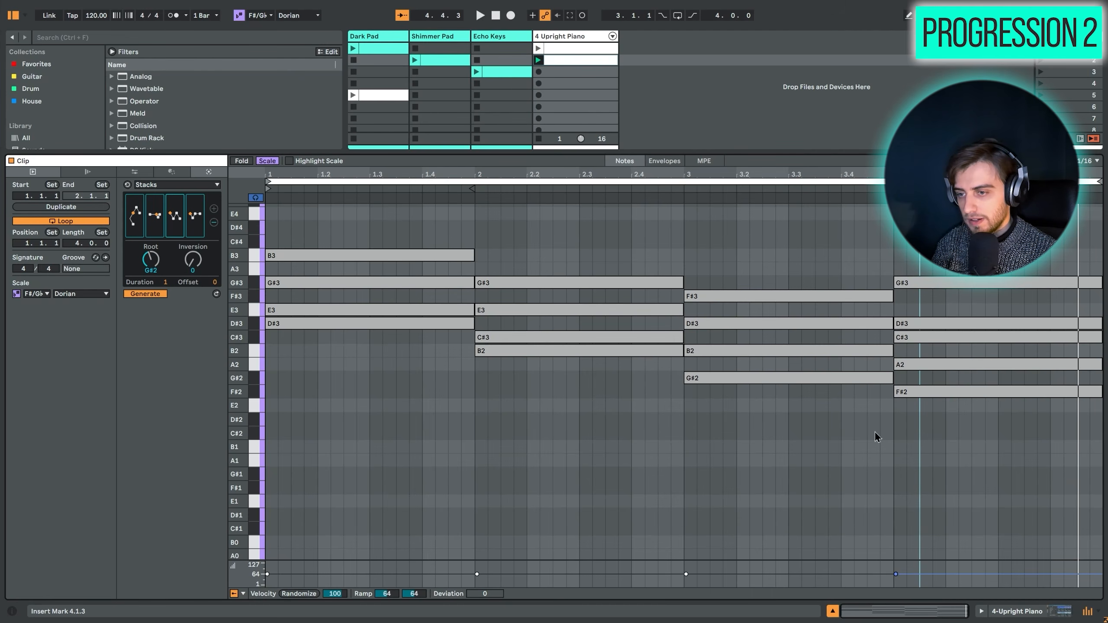
Deactivate the D#3 note in the fourth bar's chord and listen again from bar 3
click(925, 324)
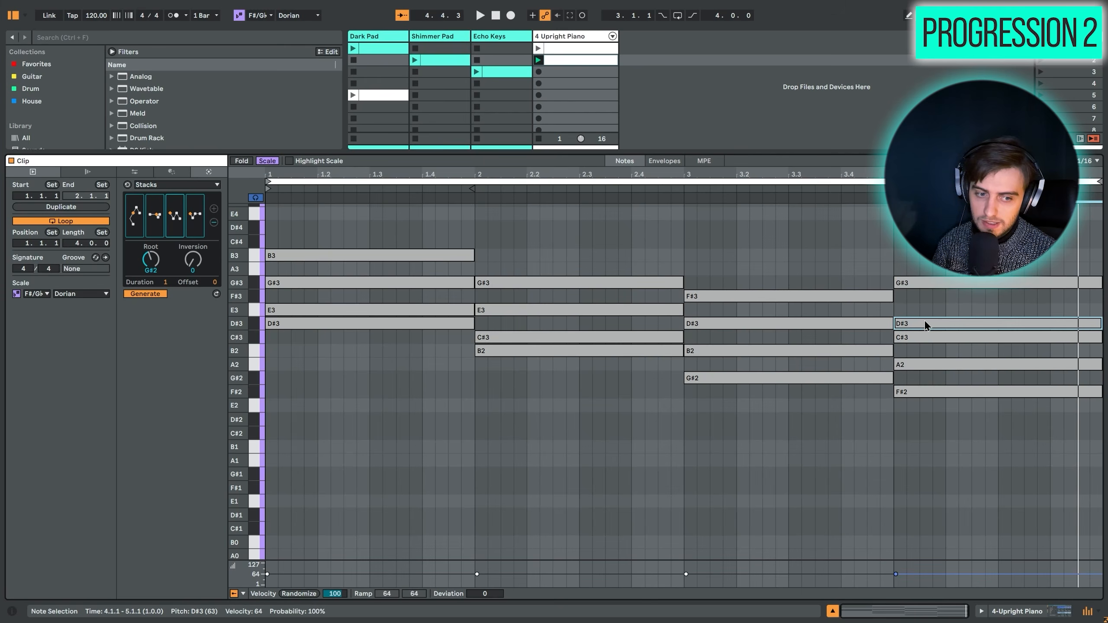
key(0)
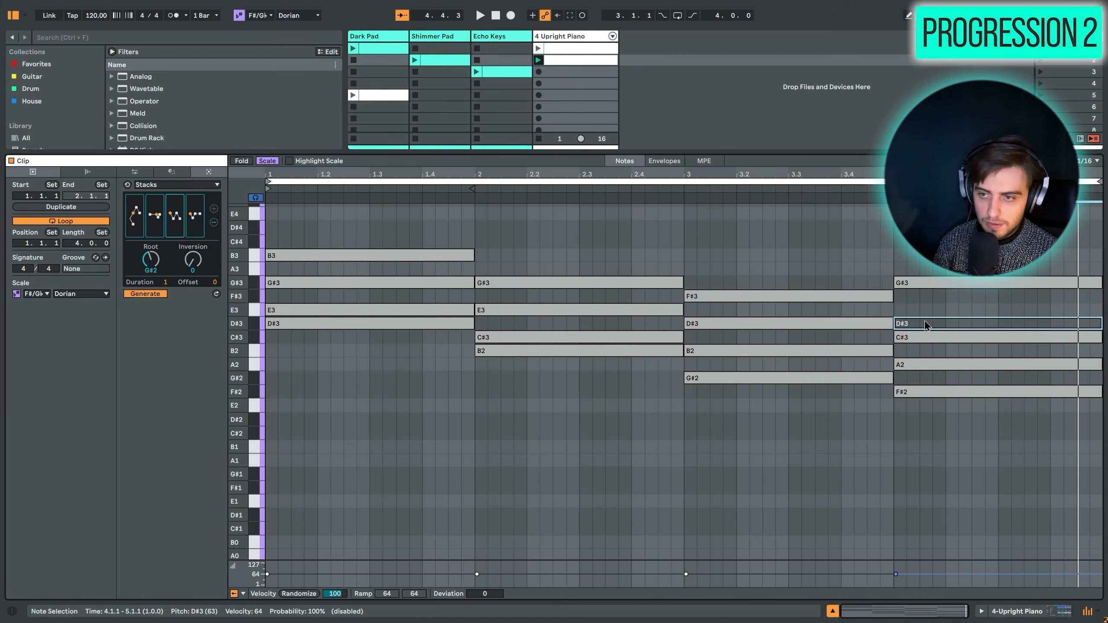
click(682, 190)
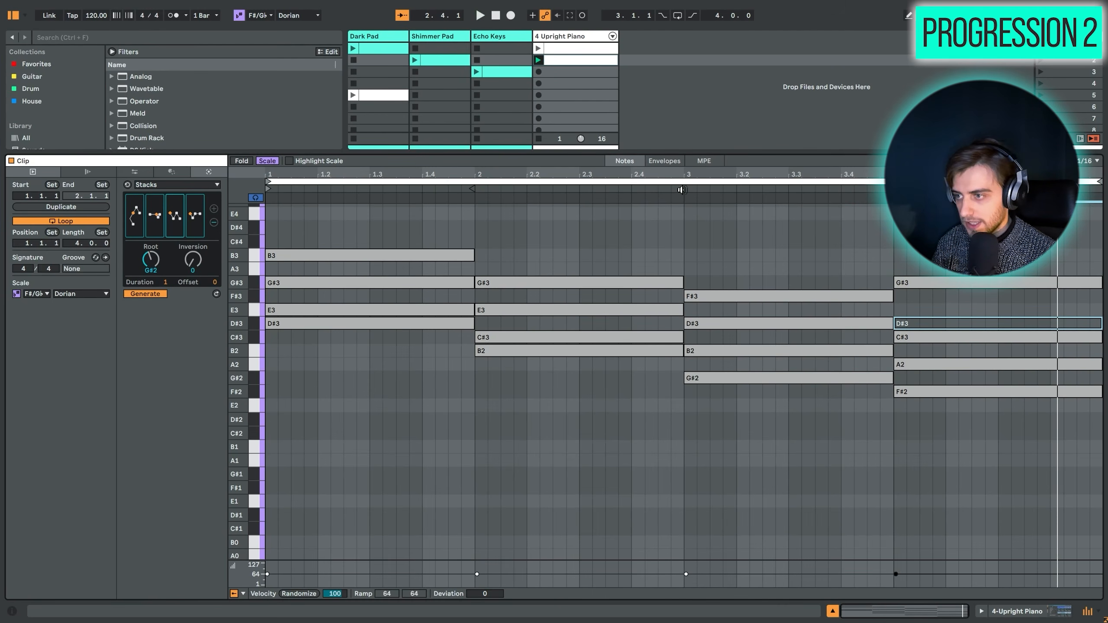
Draw one-bar bass notes E2, C#2, G#1 and F#1 under the four chords on a 1/1 grid
key(b)
key(ctrl+2)
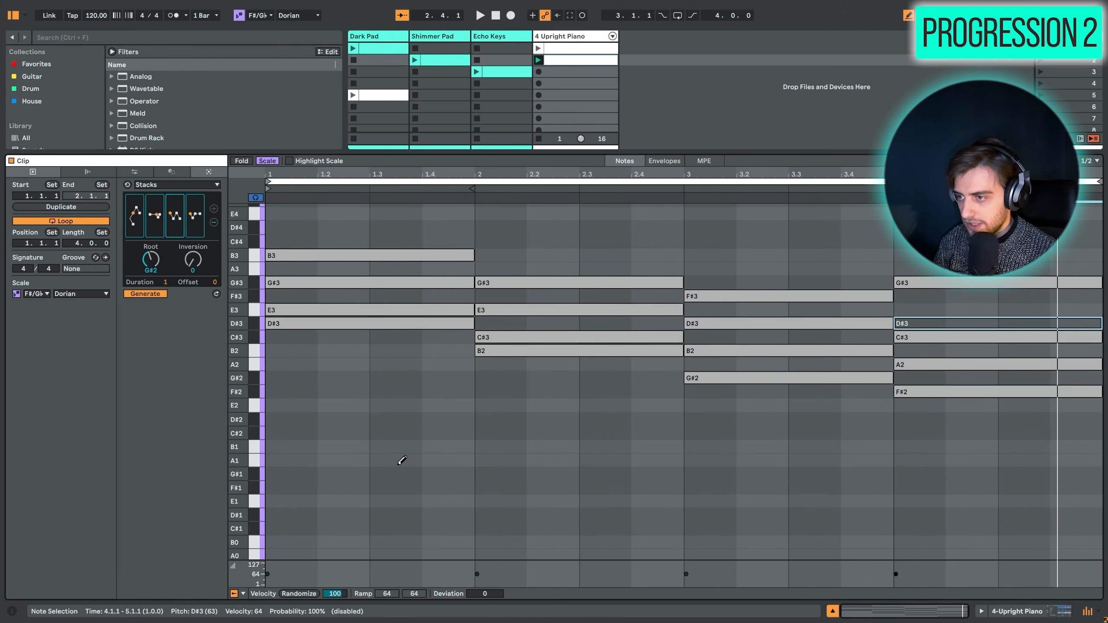
key(ctrl+2)
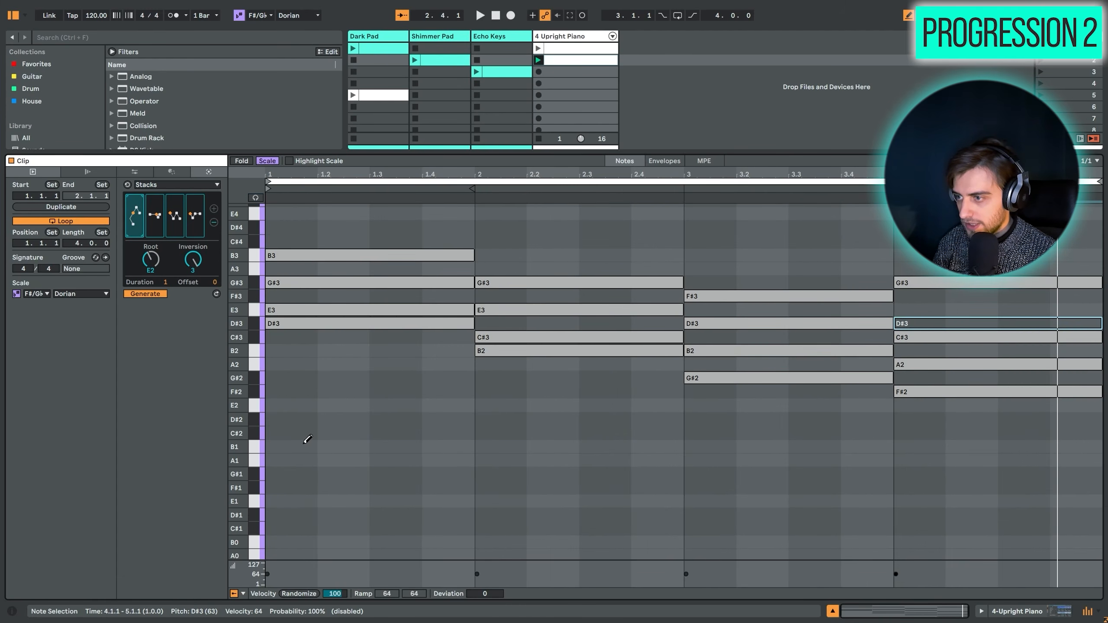
click(300, 404)
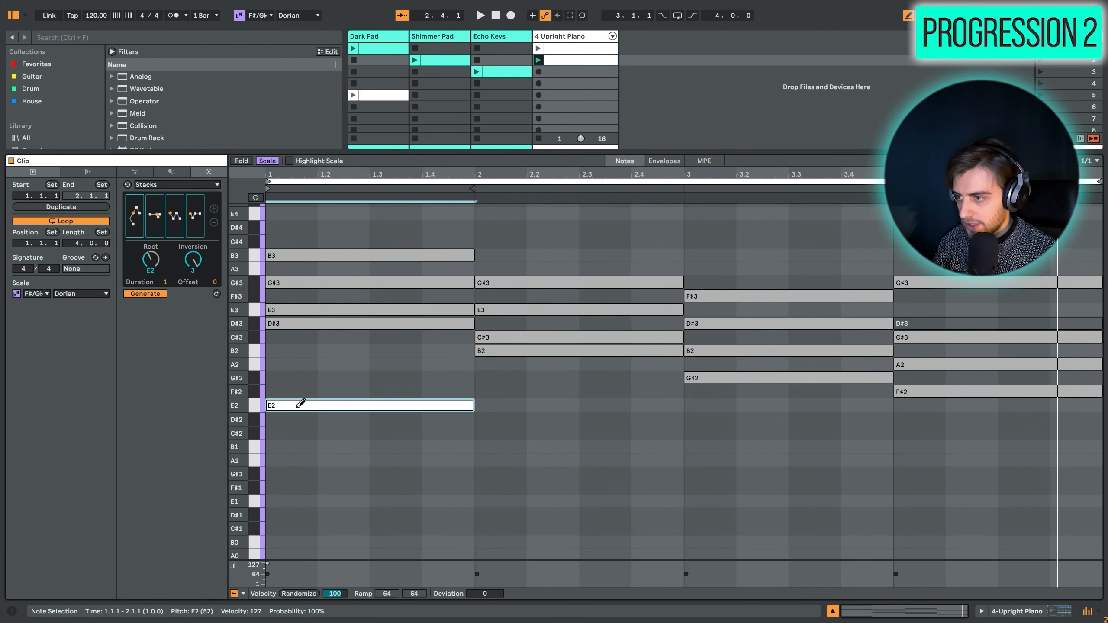
click(160, 224)
click(497, 433)
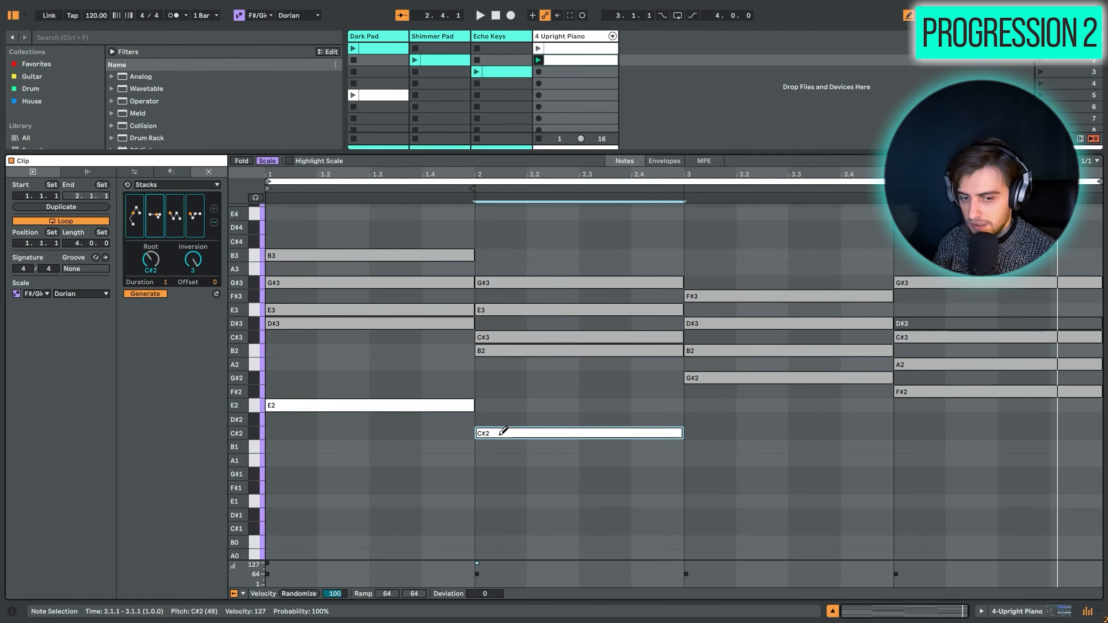
click(728, 474)
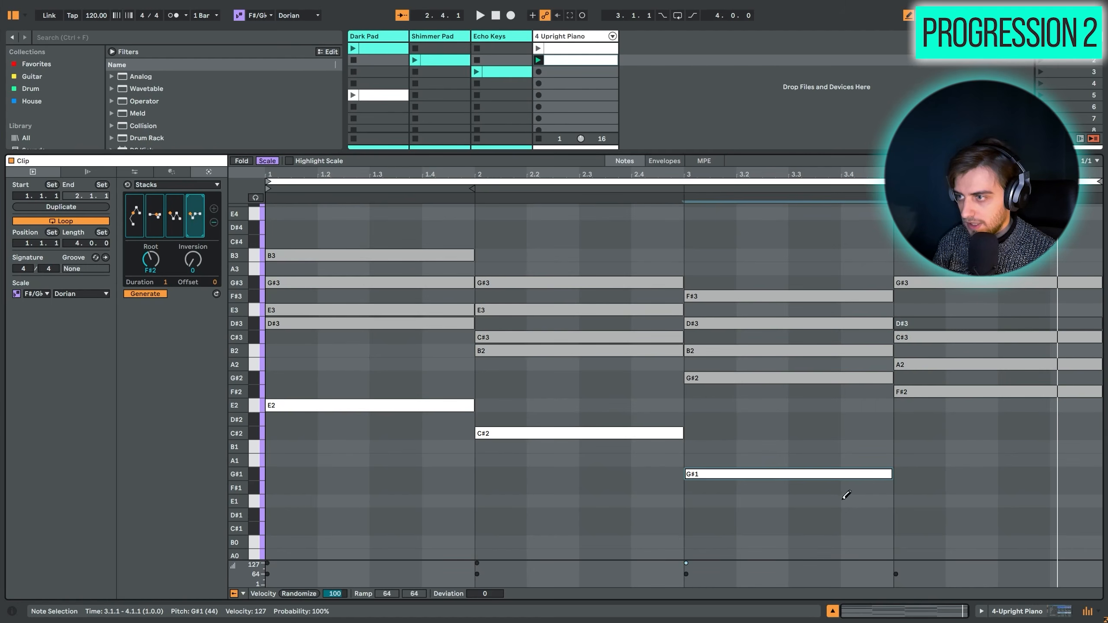
click(922, 492)
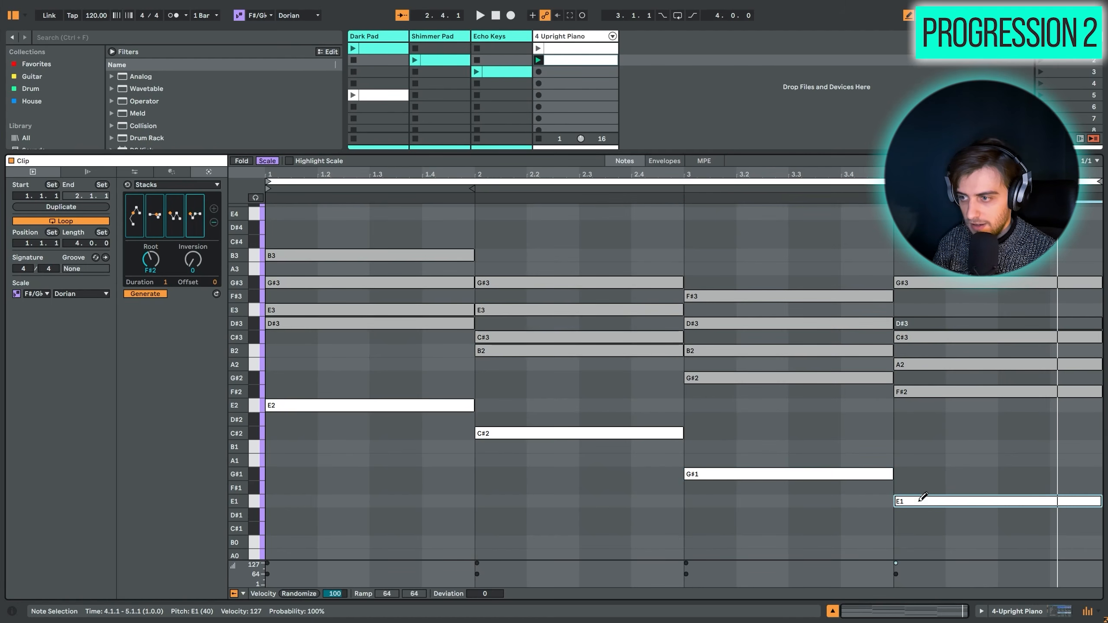
key(b)
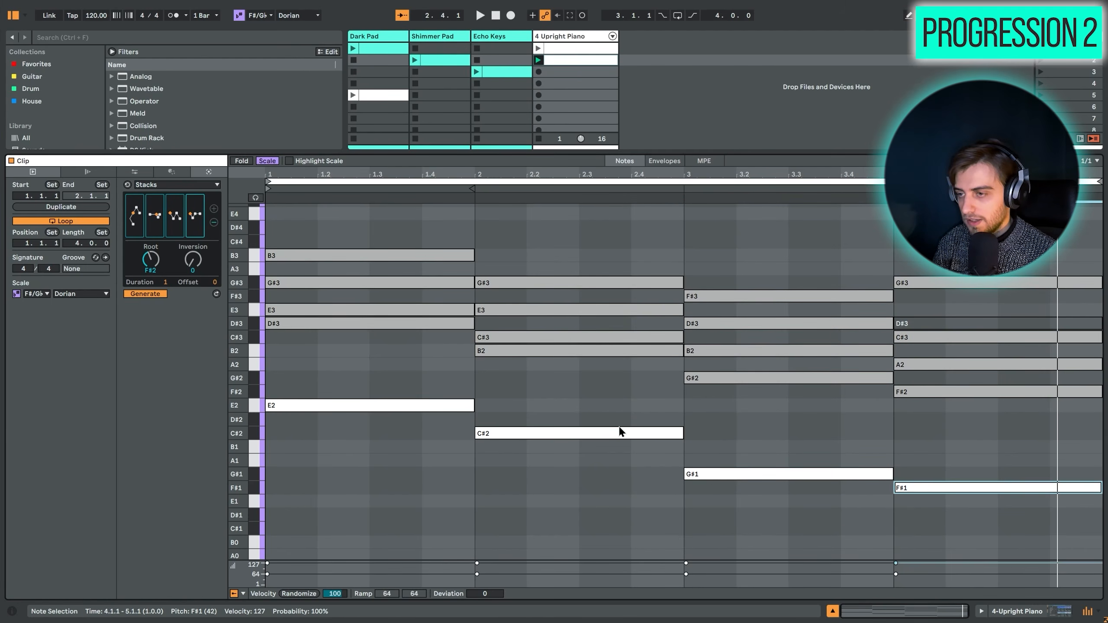
Lower the bass notes' velocity to 64 and the G#2 and F#2 notes' velocity to 32
drag(375, 384, 1095, 565)
drag(548, 572, 549, 581)
key(ctrl+a)
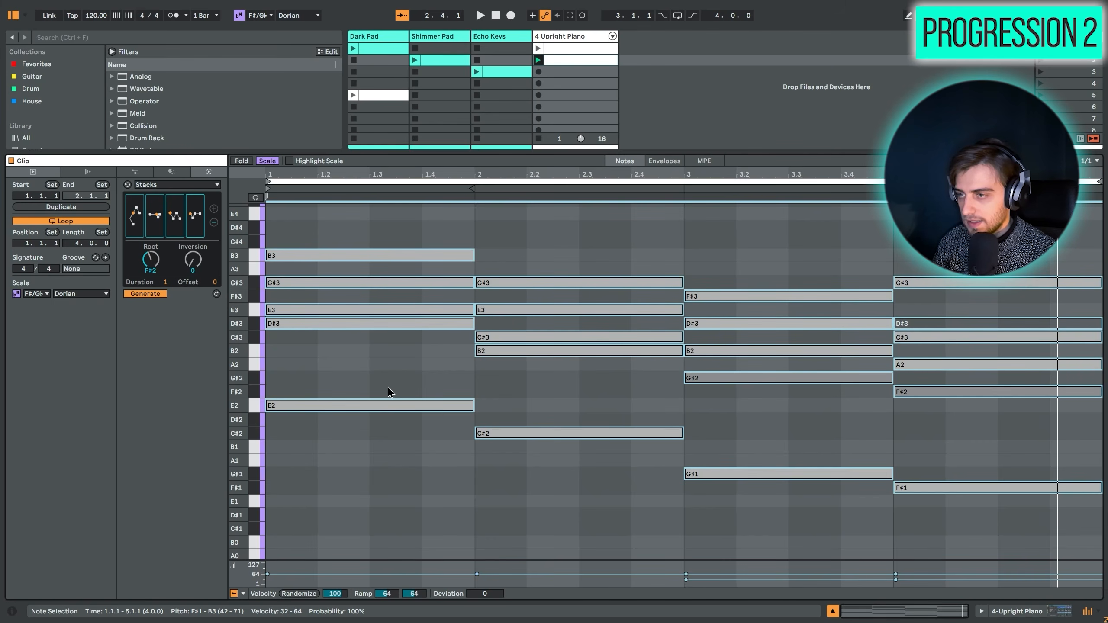
Play the second Upright Piano clip, copy it into the sixth Shimmer Pad slot and audition it there
key(shift+Tab)
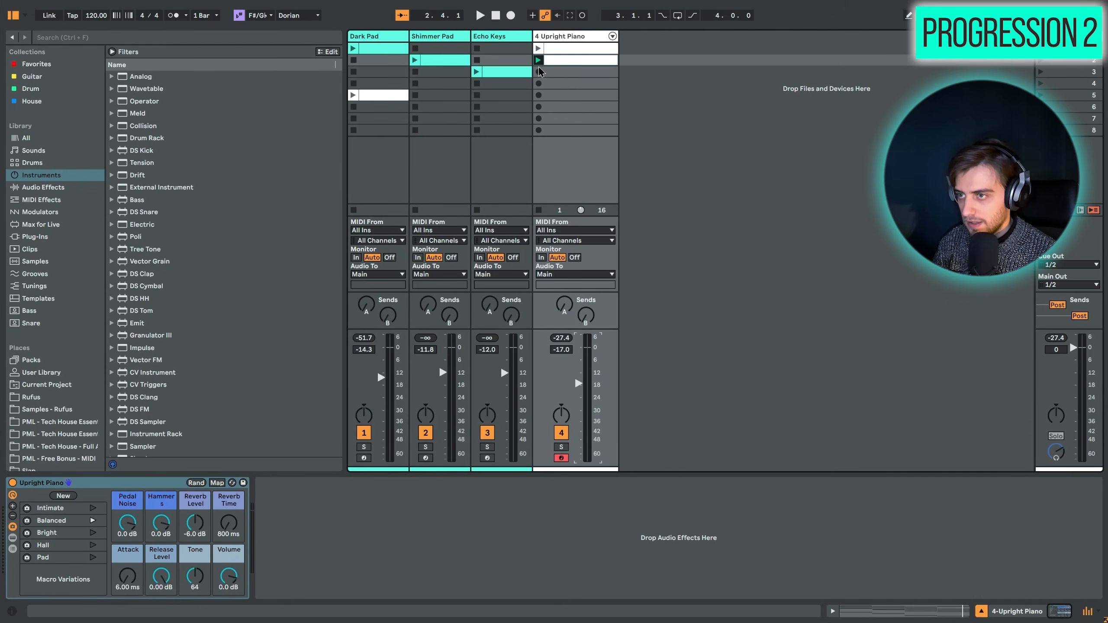
click(539, 59)
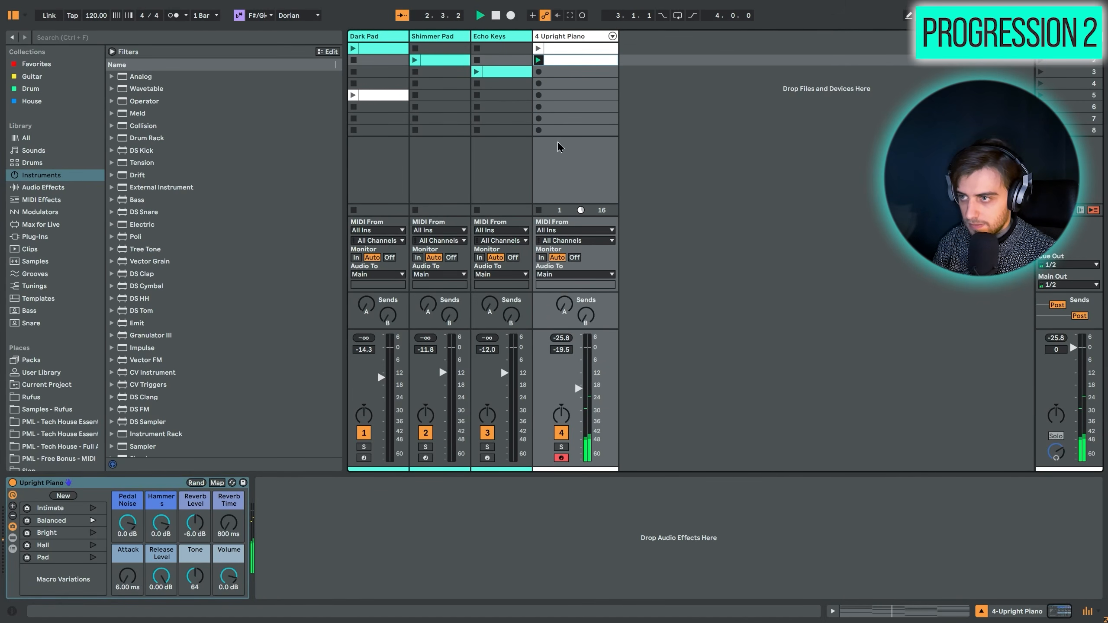
click(442, 110)
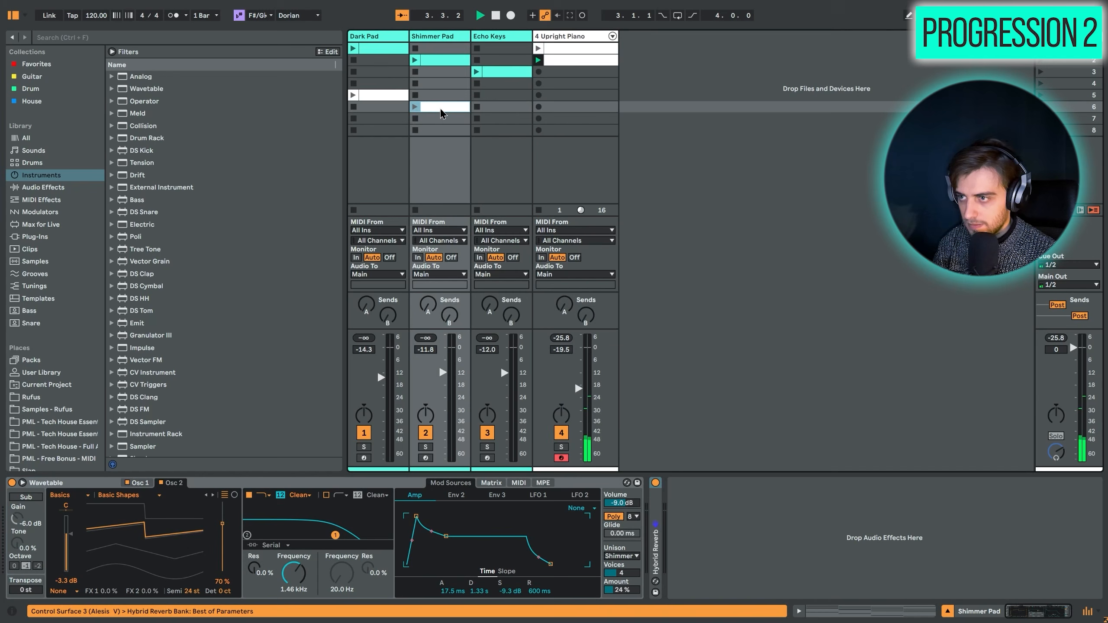
click(539, 210)
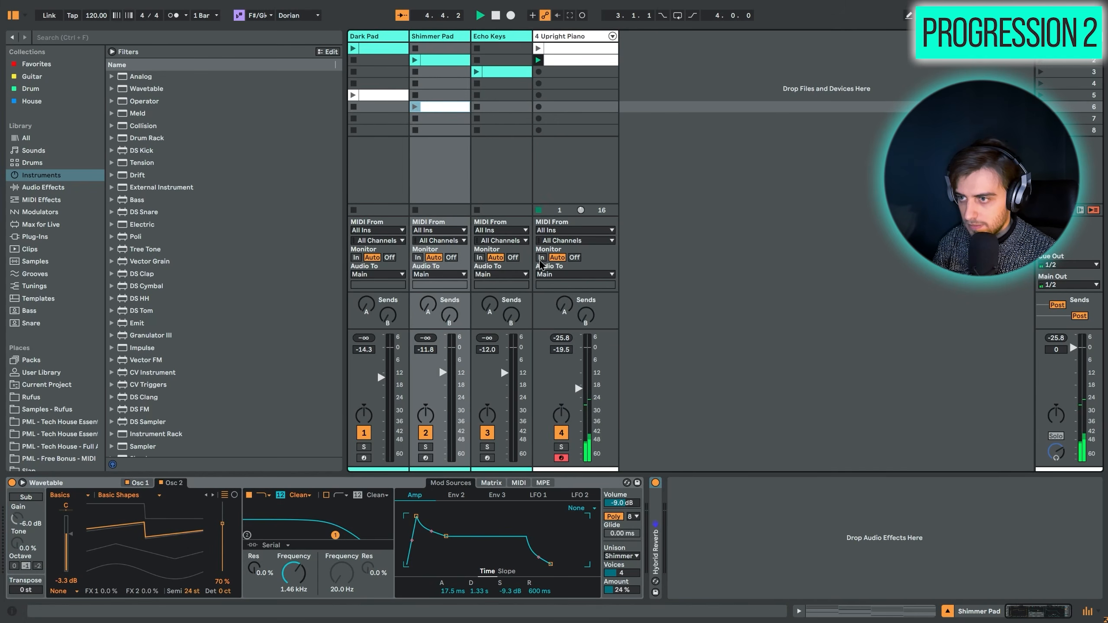
click(416, 108)
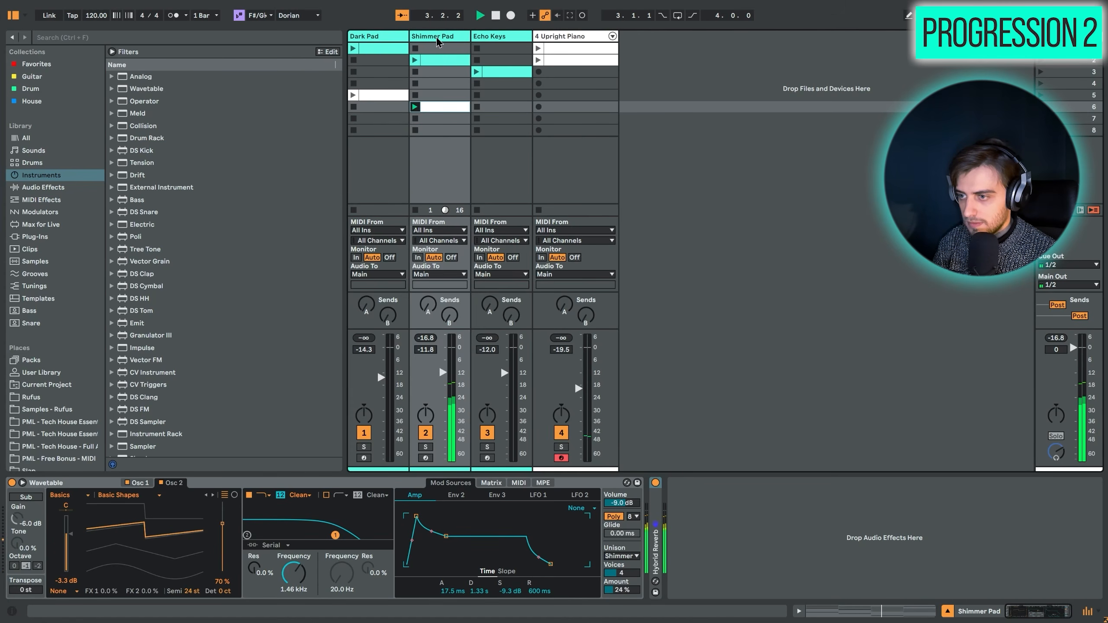
click(416, 212)
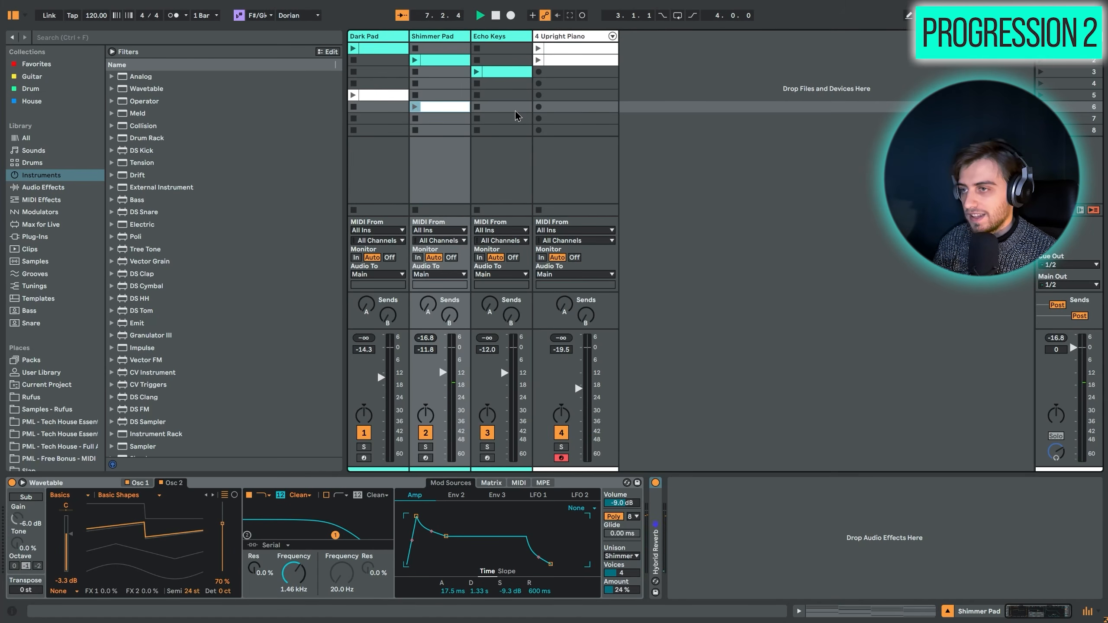
Review the chords and bass notes in the second Upright Piano clip
click(515, 109)
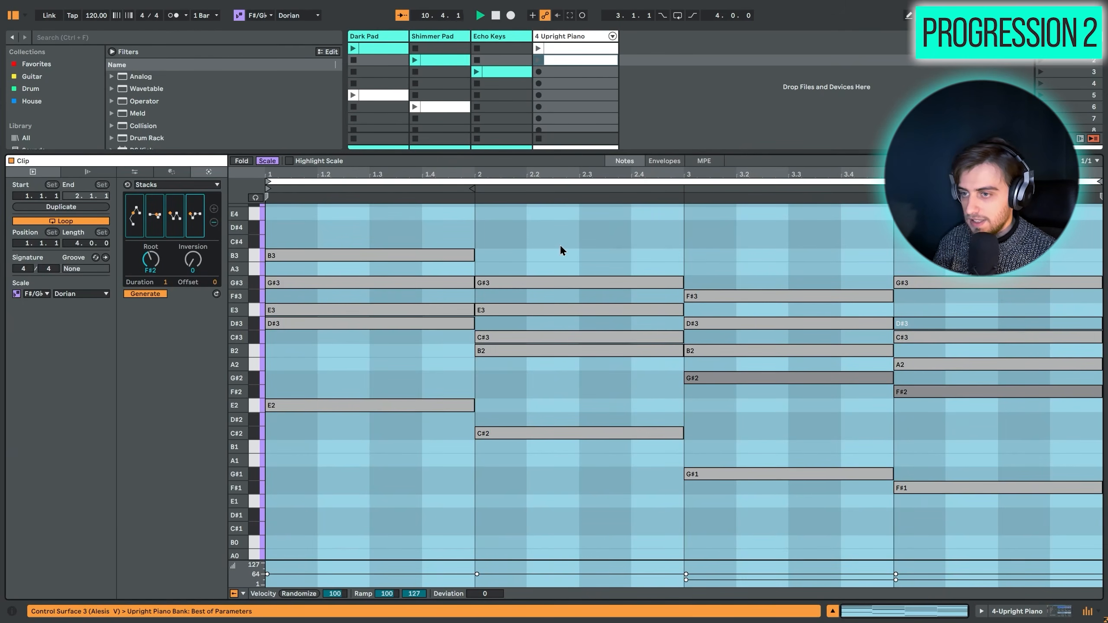
click(276, 369)
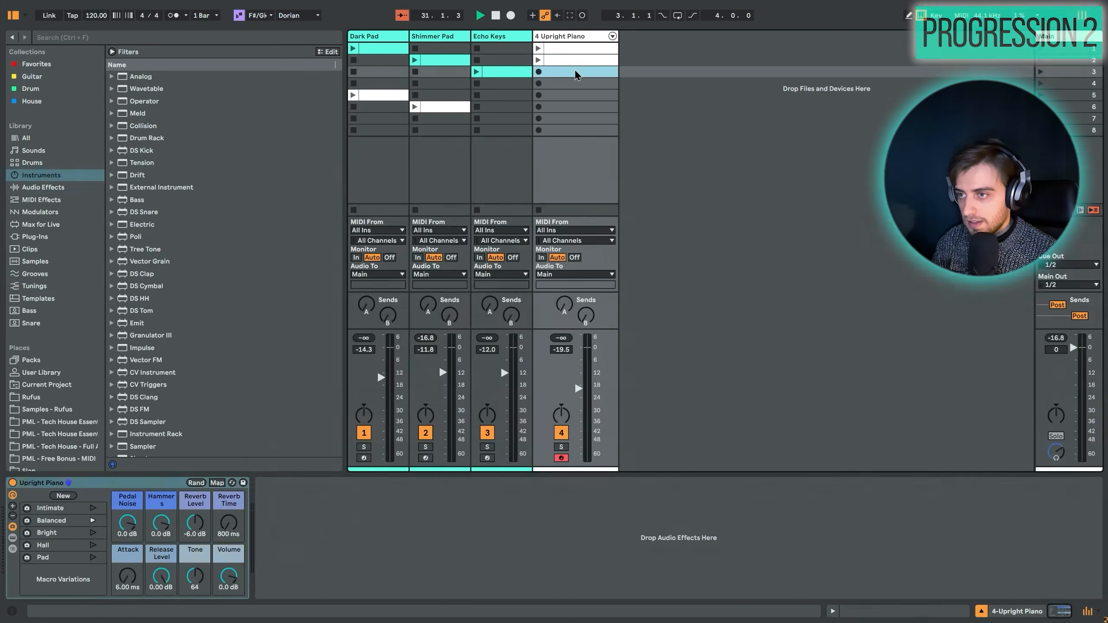
Create a new clip in the third Upright Piano slot and set the scale to G#/Ab Harmonic Minor
double_click(575, 71)
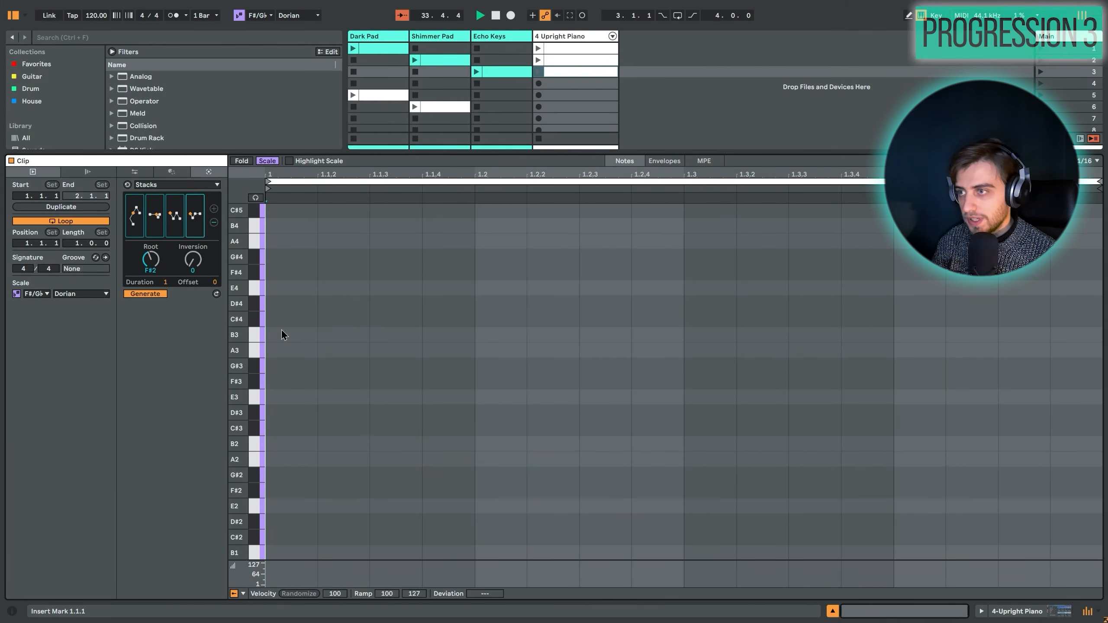
click(259, 15)
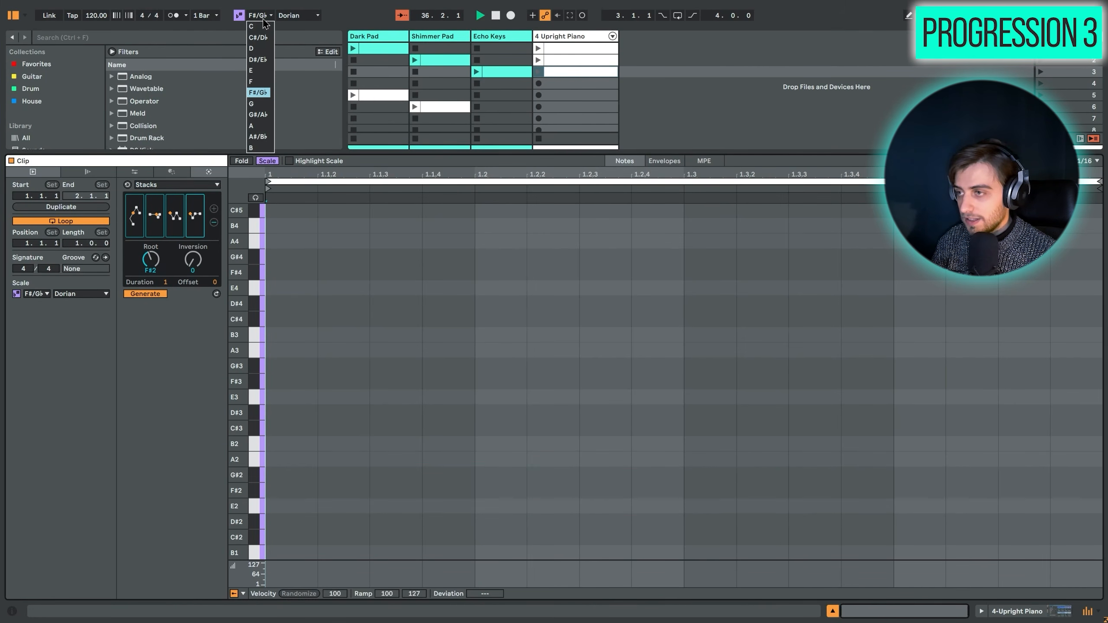
click(270, 115)
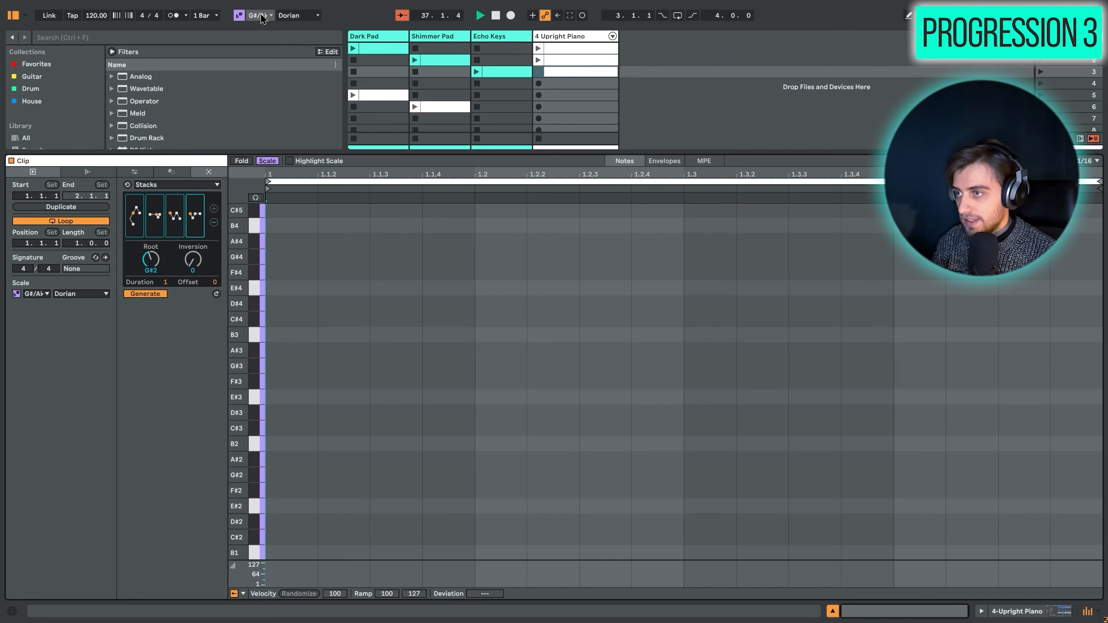
click(293, 15)
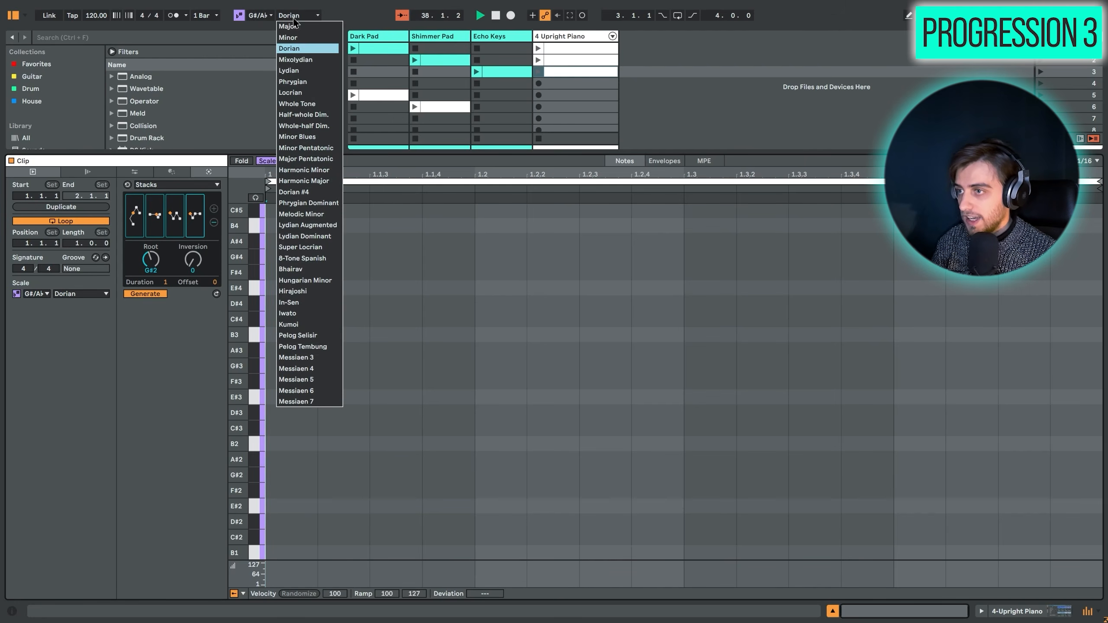
click(304, 169)
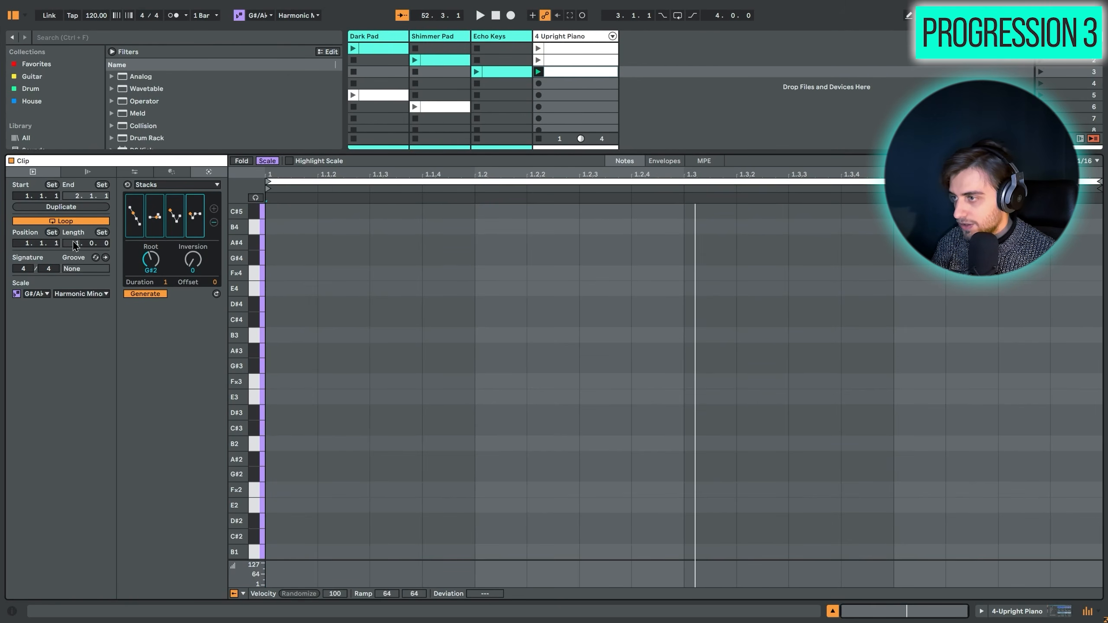
Set the third clip's loop length to 4 bars so that Stacks fills it with four one-bar chords
text(4)
key(Return)
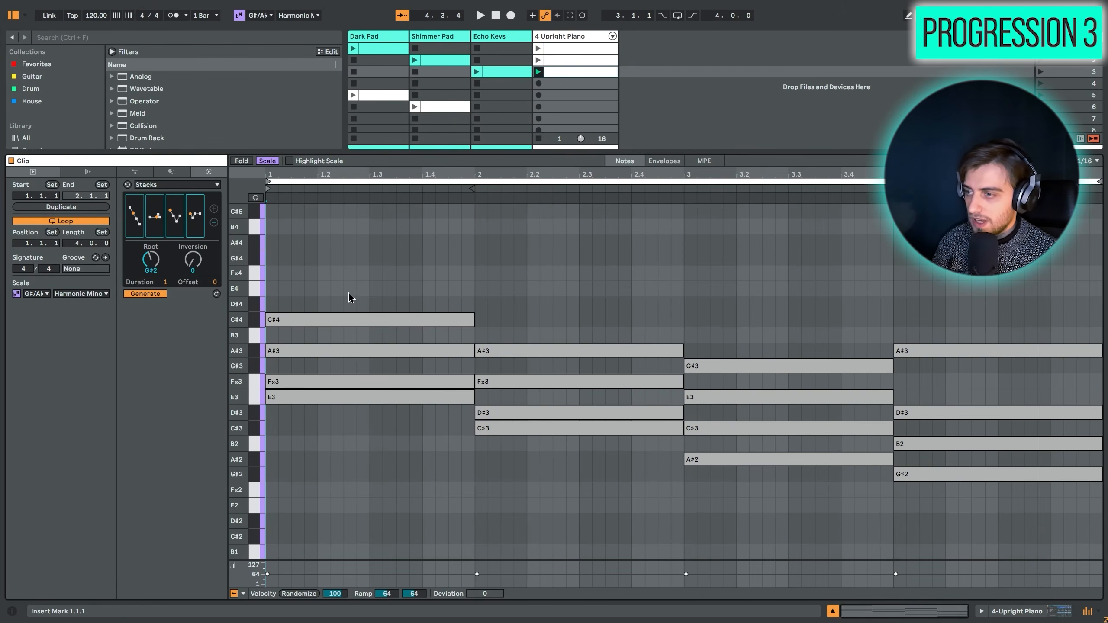
Set the first bar's Stacks chord to inversion 2 and change its shape to give C#3, Fx3 and A#3
drag(347, 240, 376, 451)
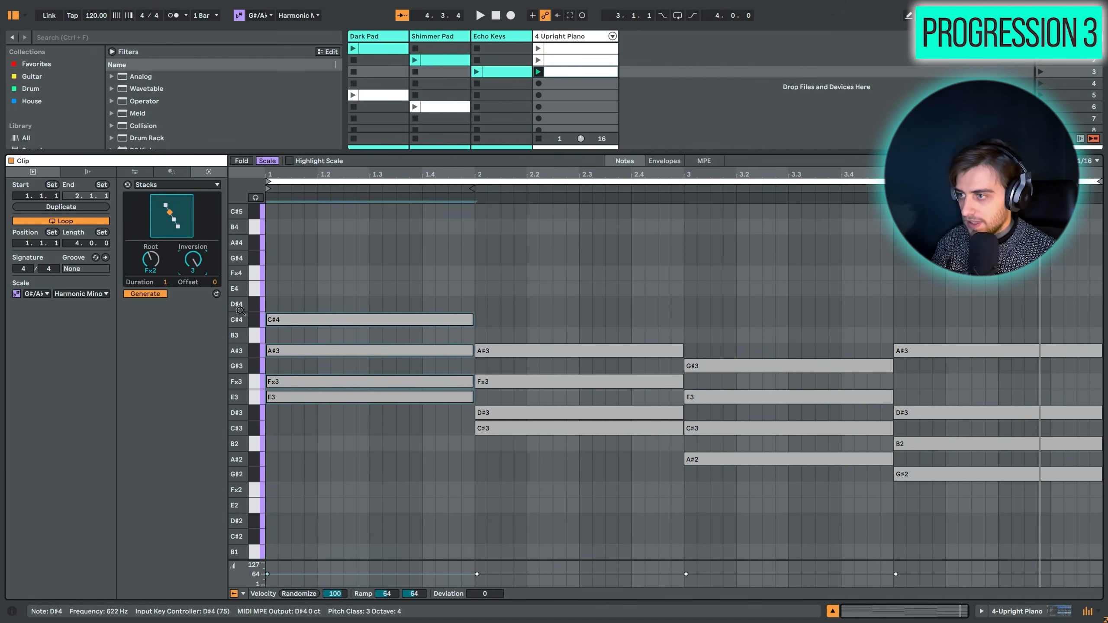
drag(193, 259, 192, 266)
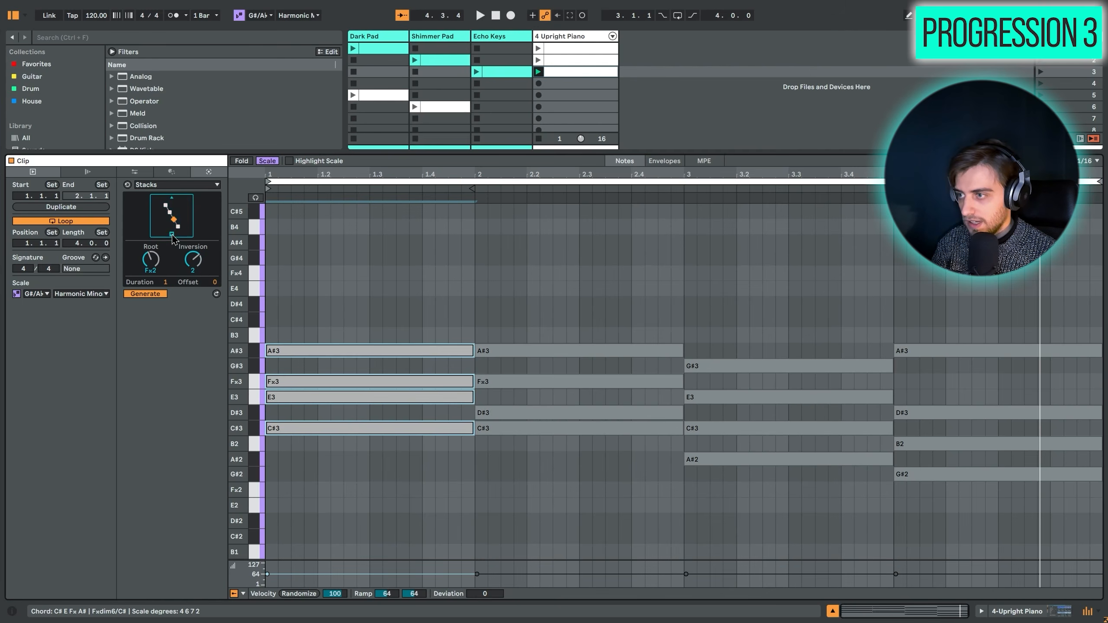
click(172, 235)
Revoice the second bar's chord as D#3, G#3 and B3 with root G#2 and inversion 2, then audition the clip
drag(493, 456, 512, 243)
mouse_move(170, 221)
mouse_down()
mouse_move(154, 260)
mouse_move(172, 235)
mouse_up()
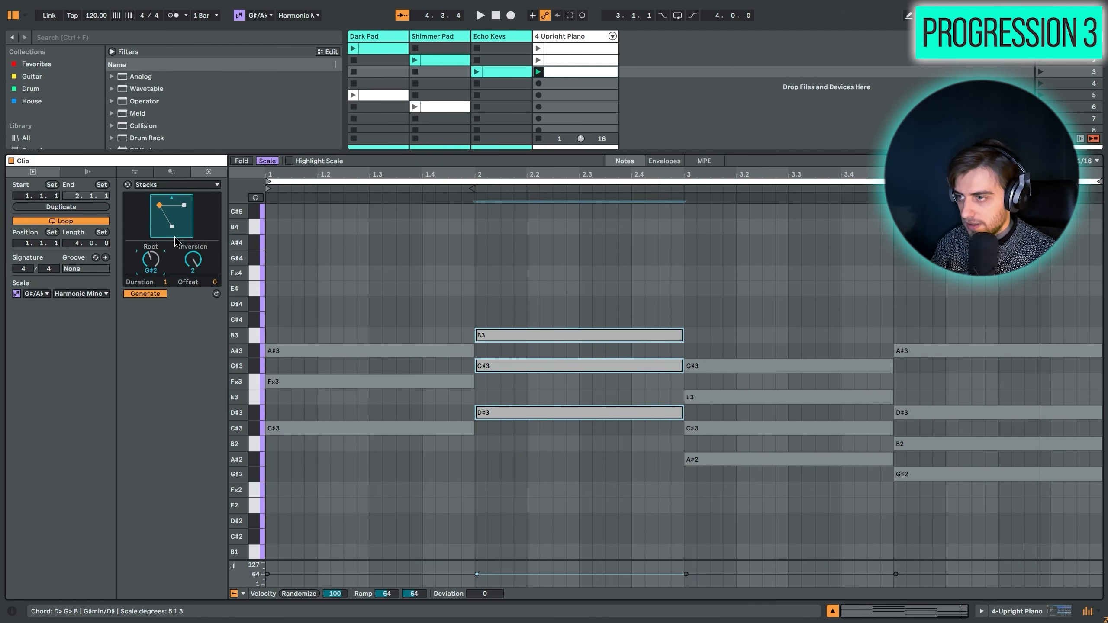
click(414, 308)
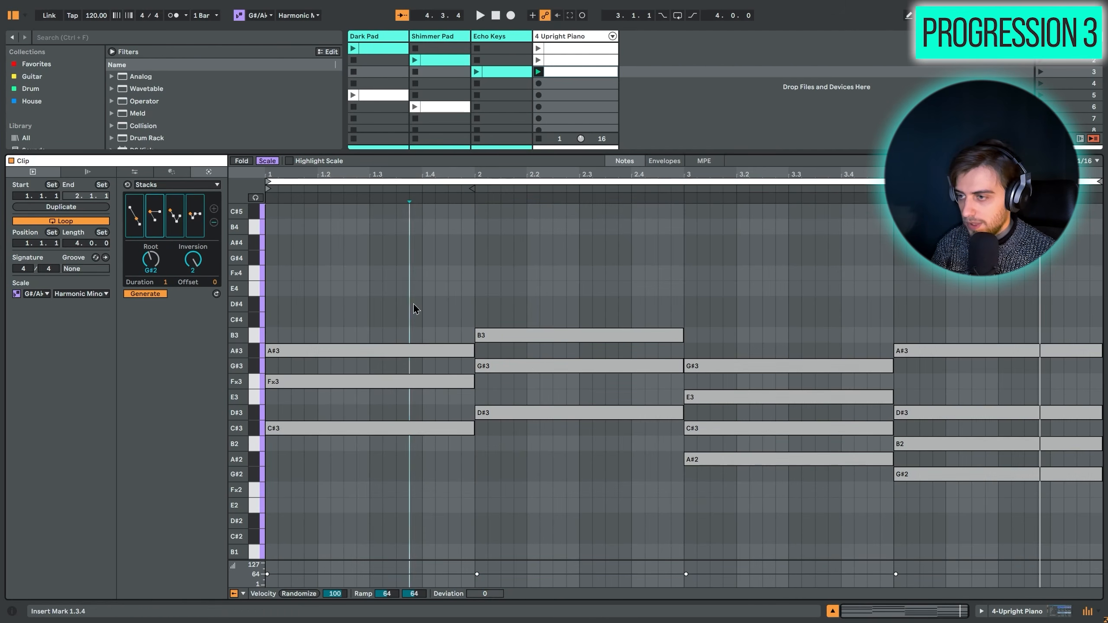
key(space)
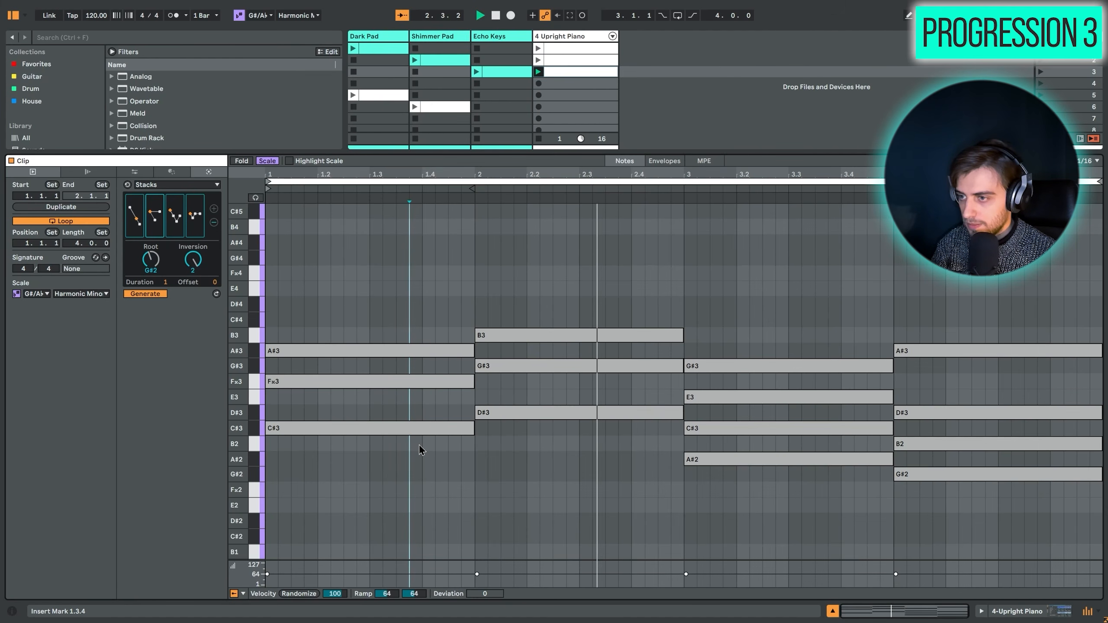
key(space)
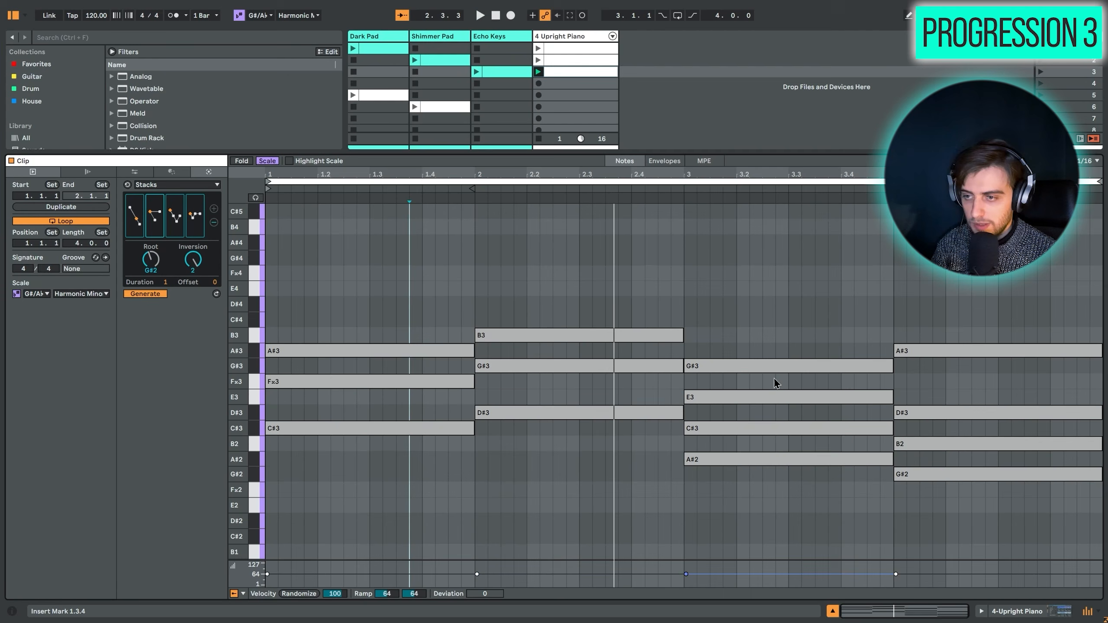
Set the third bar's A#2-rooted chord to inversion 2 and play the progression to check it
drag(756, 276, 757, 550)
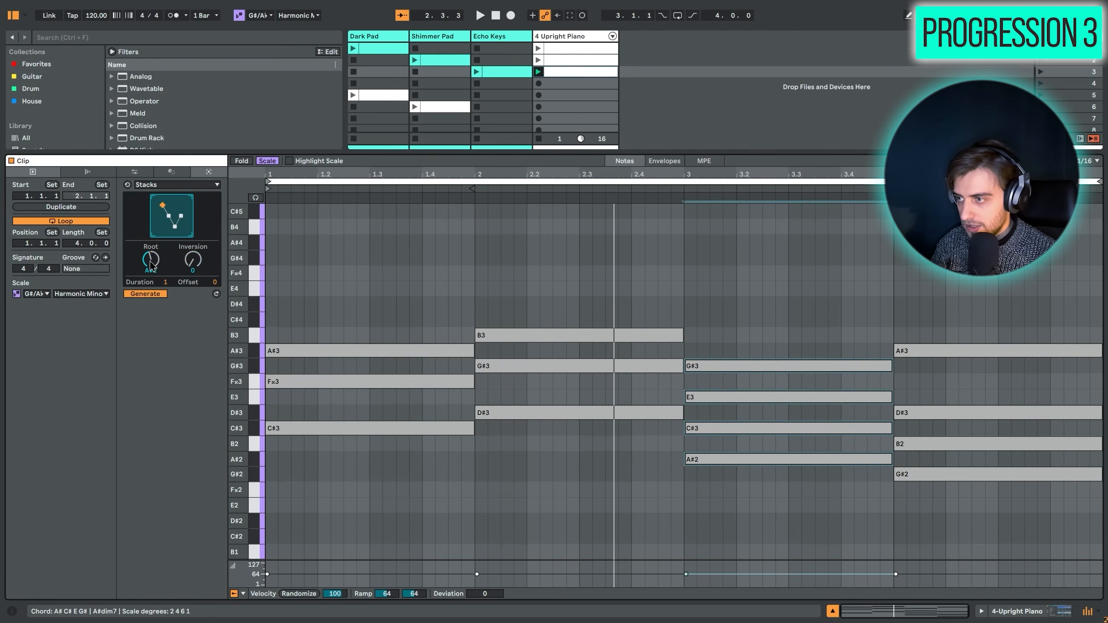
click(193, 259)
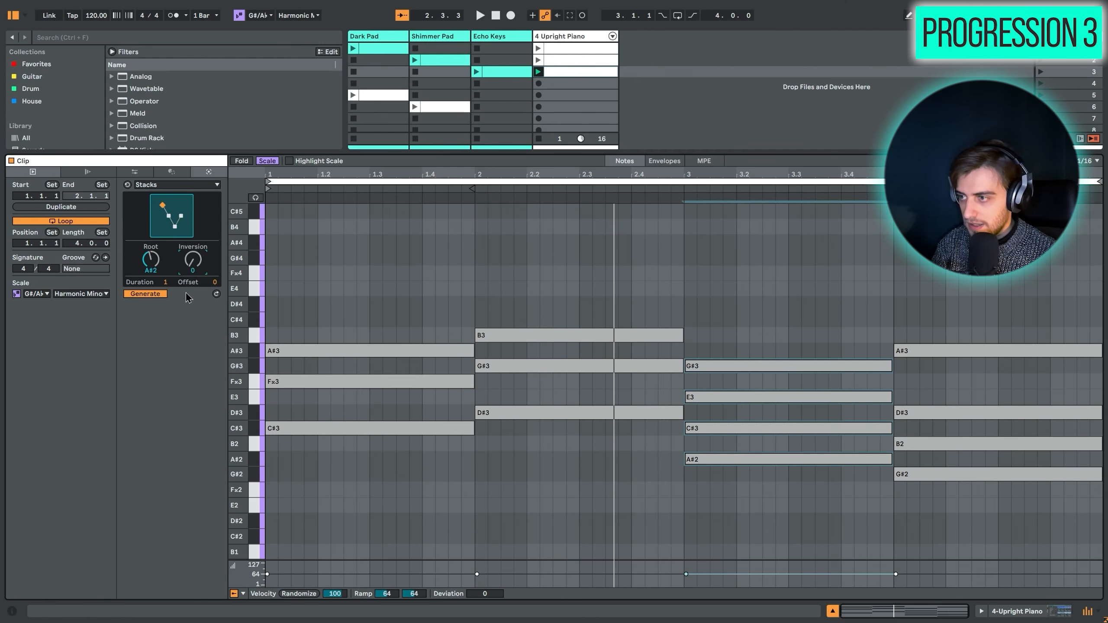
key(Up)
key(Up)
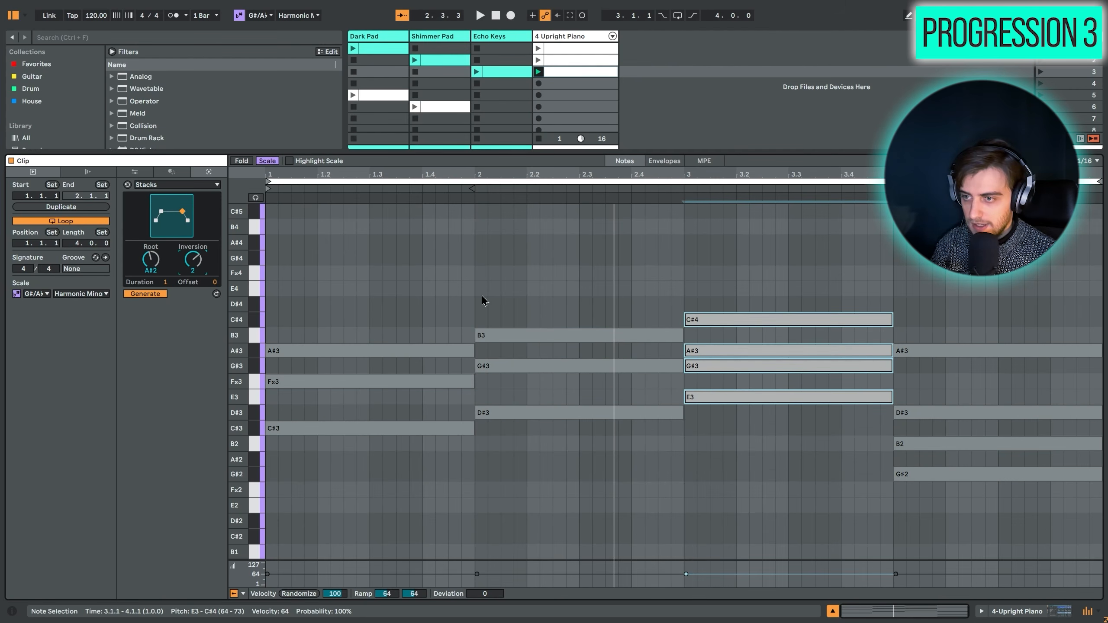
key(ctrl+a)
key(space)
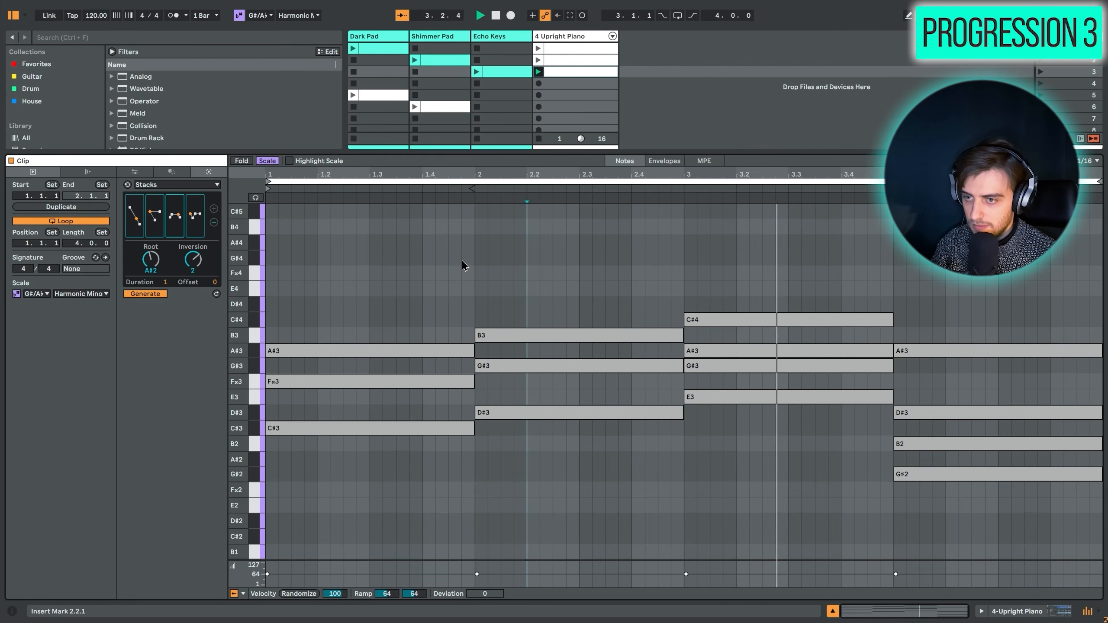
key(space)
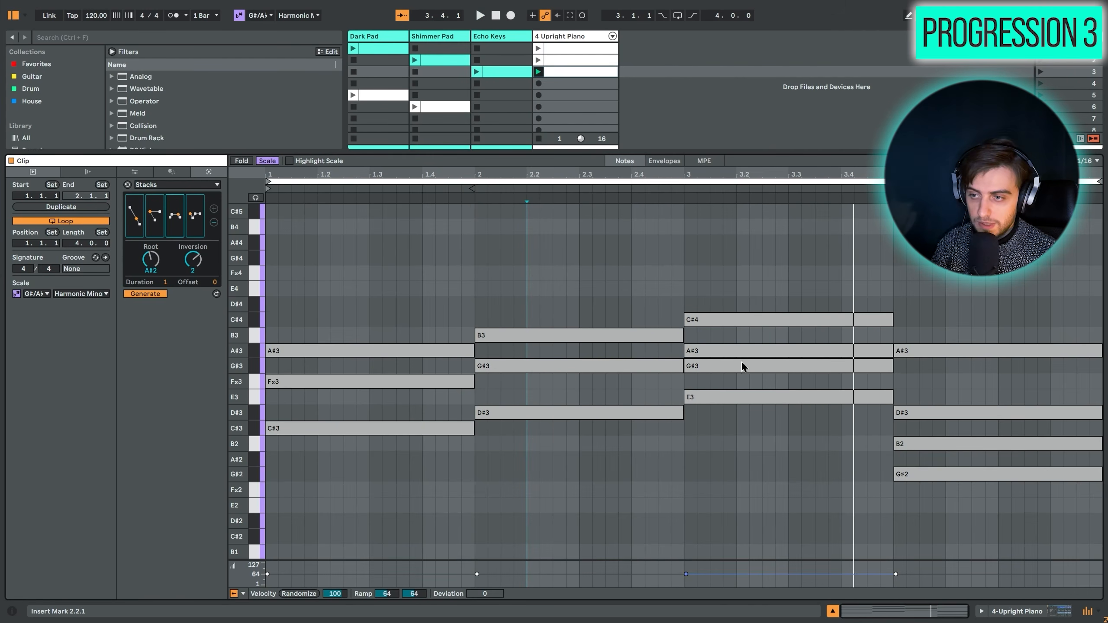
Set the fourth chord's root to D#2, change its shape to give D#2, E2, C#3 and Fx3, and audition it
click(195, 215)
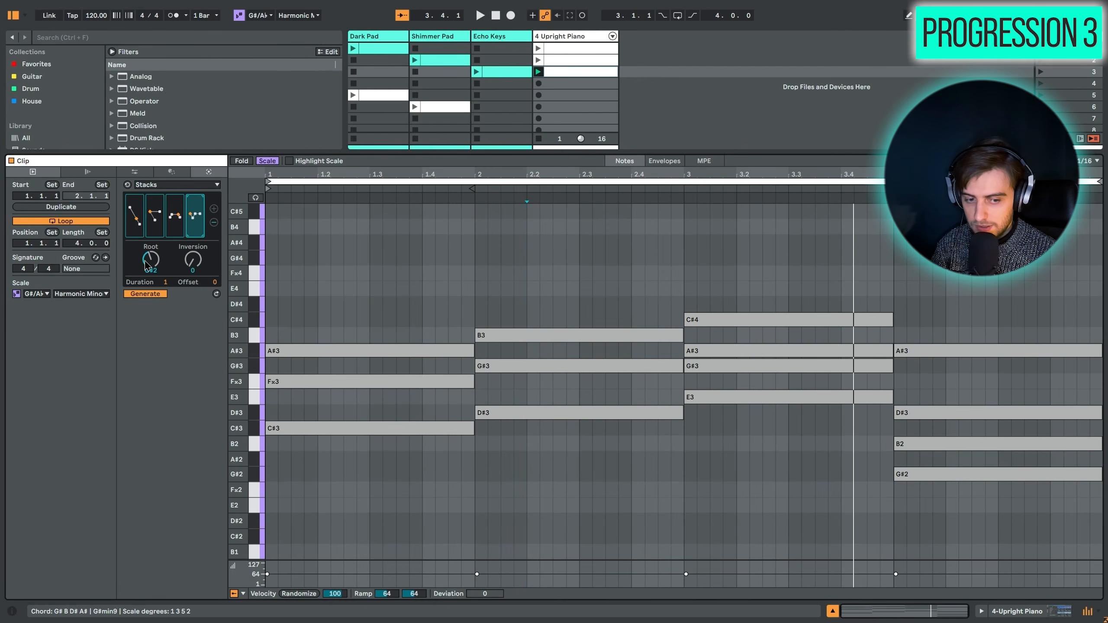
key(Down)
key(Down)
key(Down)
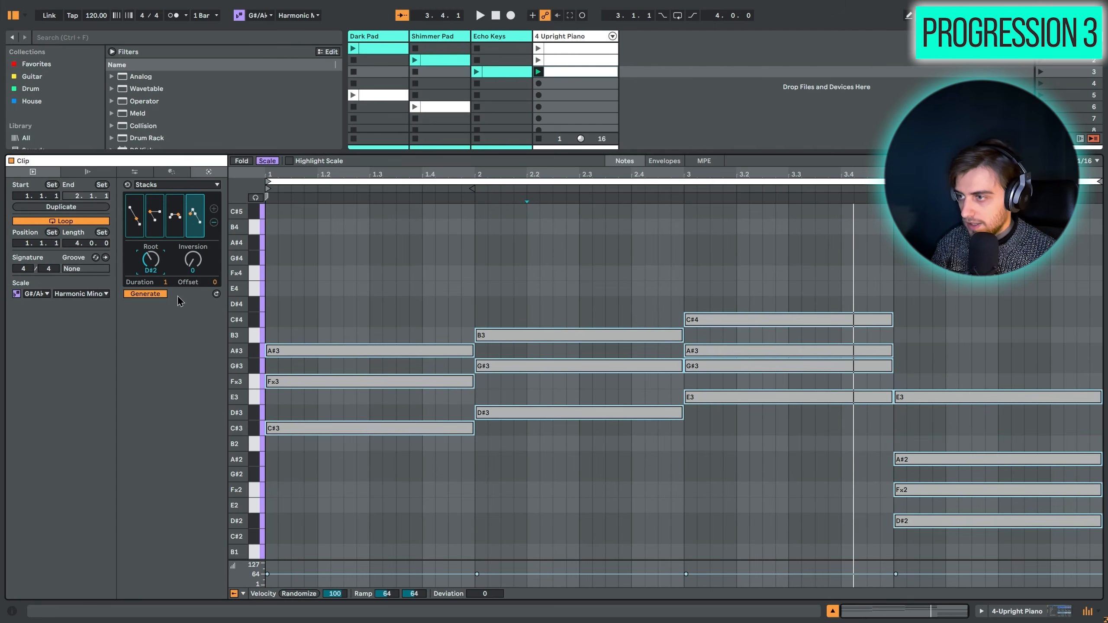
click(196, 202)
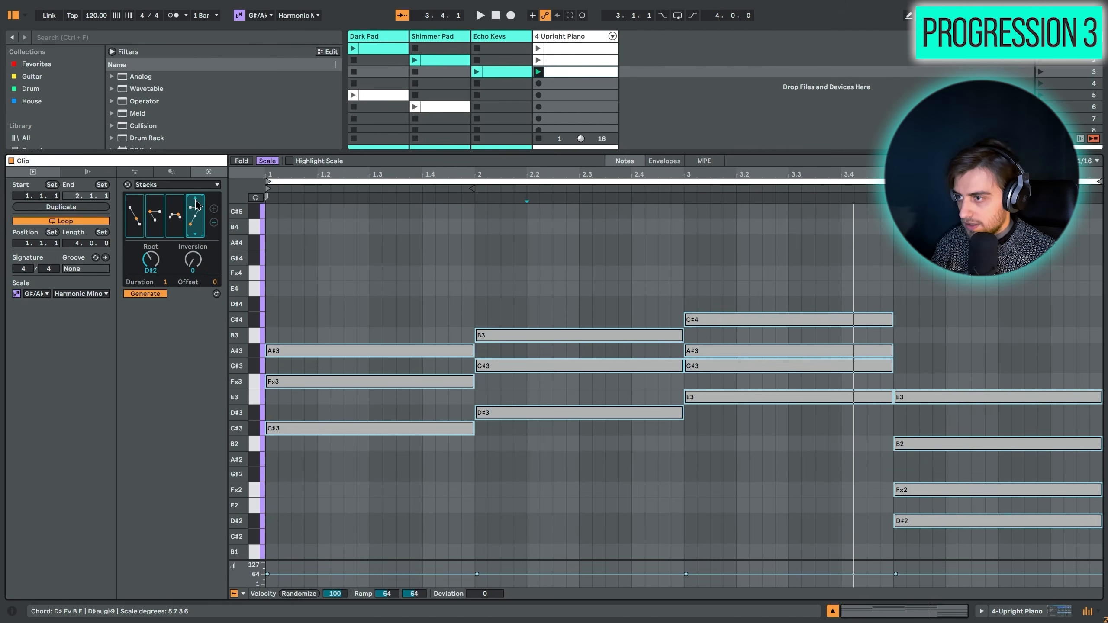
click(196, 205)
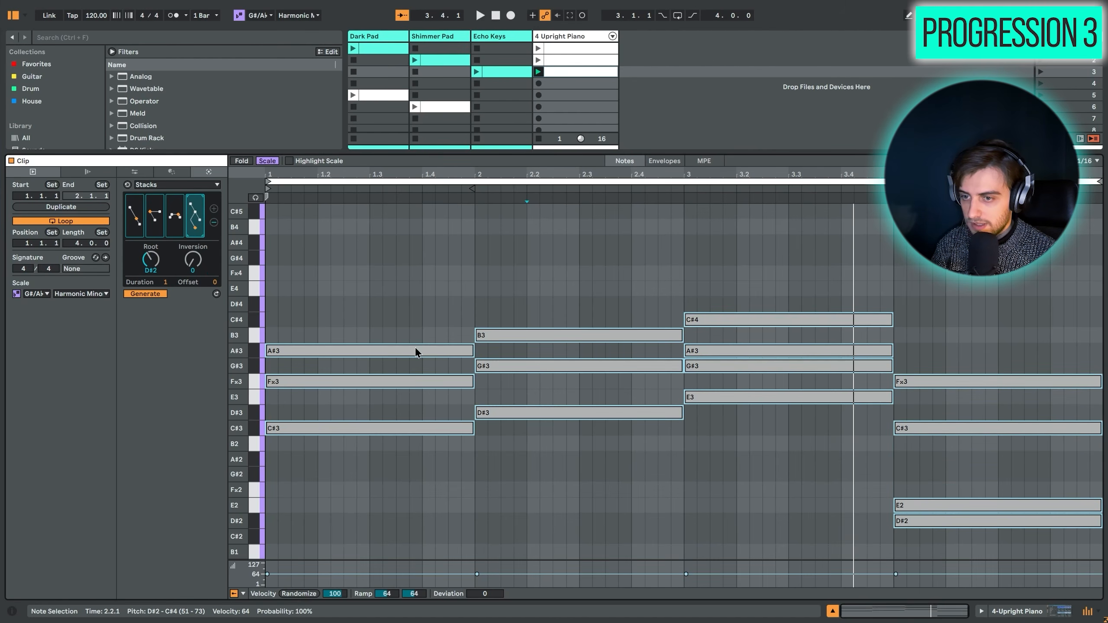
click(415, 227)
key(space)
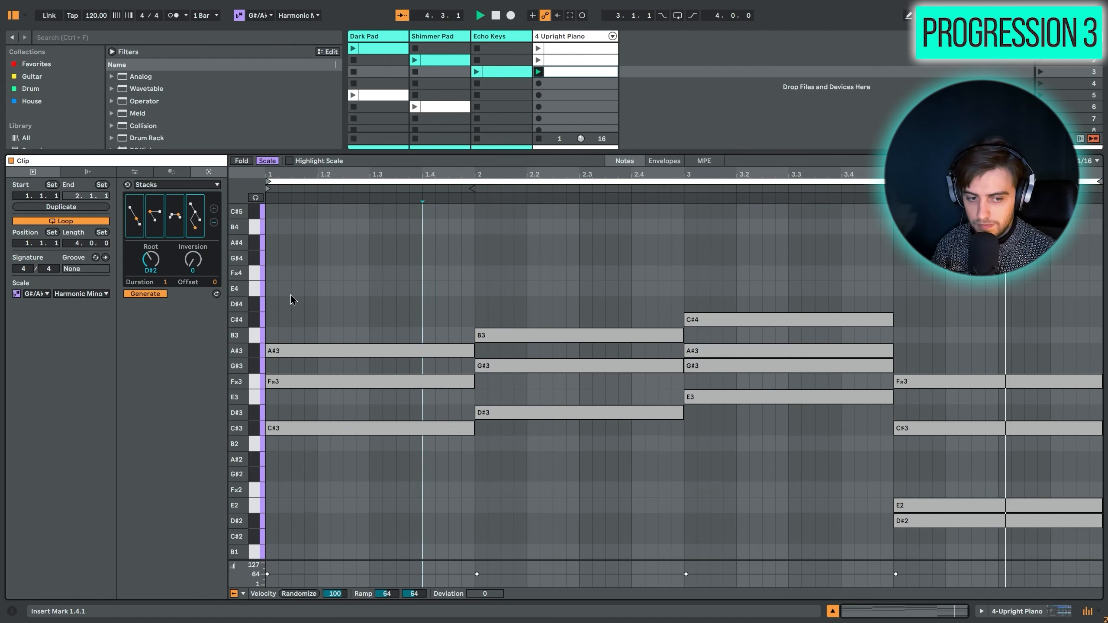
Deactivate the E2 note in the fourth chord and duplicate the third bar's A#3 into the fourth bar
click(923, 507)
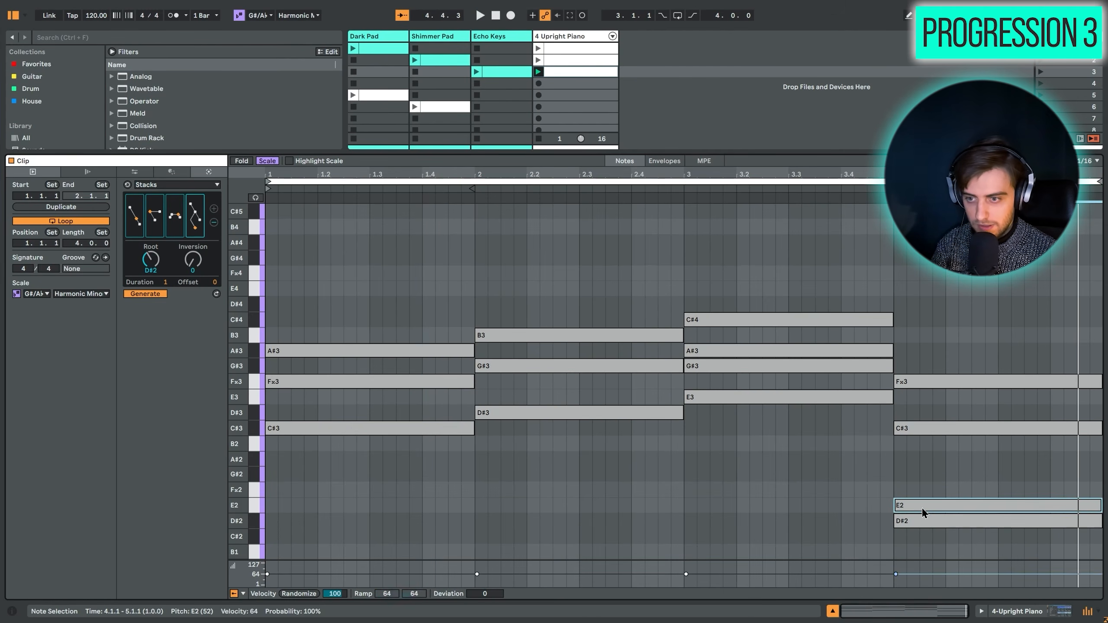
key(0)
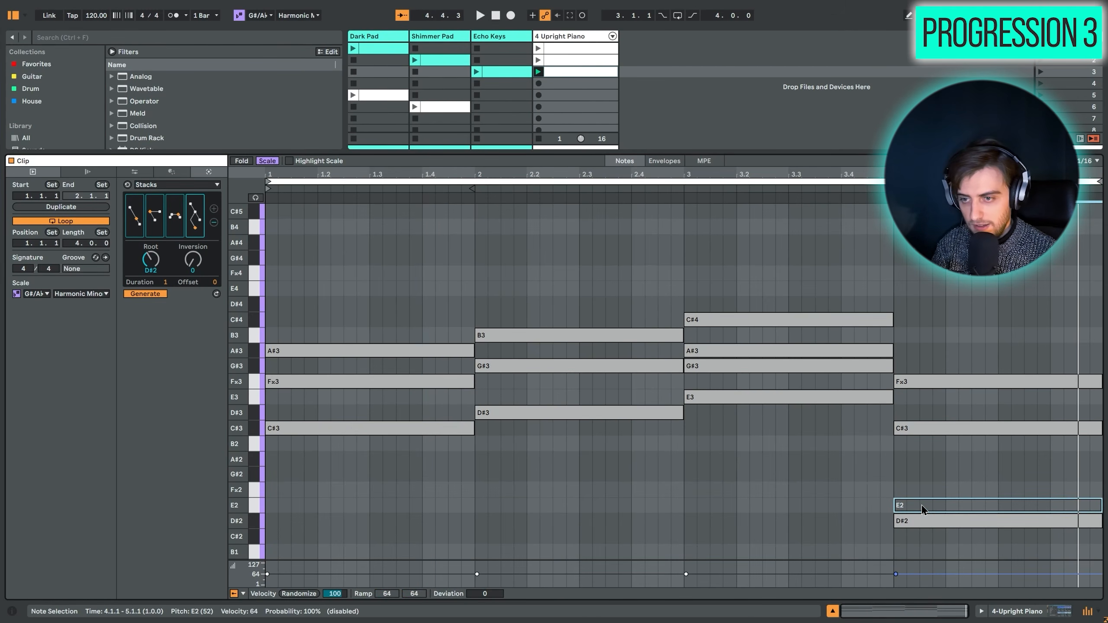
click(843, 352)
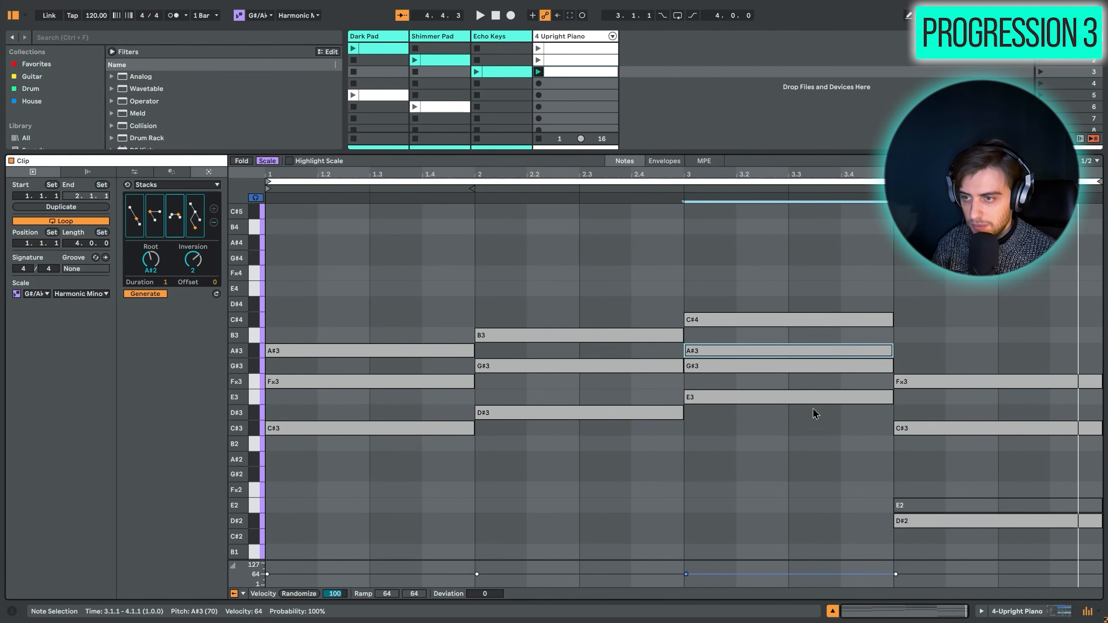
key(ctrl+d)
drag(810, 237, 790, 567)
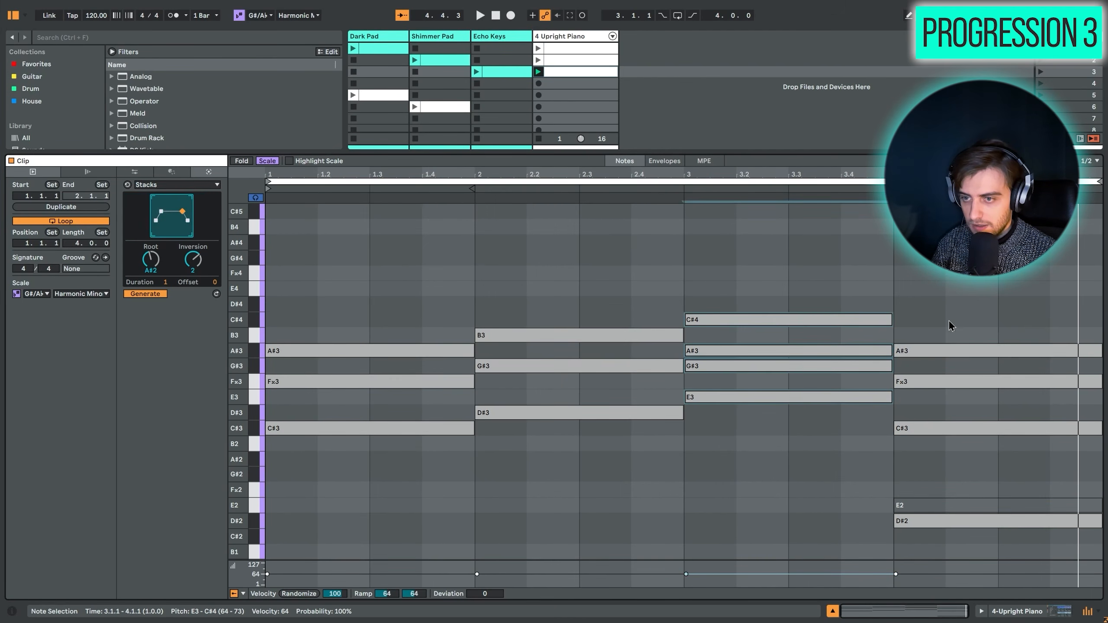
drag(948, 322, 952, 556)
Copy the lowest notes of the first three chords down to Fx1, G#1 and A#1 as bass notes and play the clip
scroll(648, 512, down, 3)
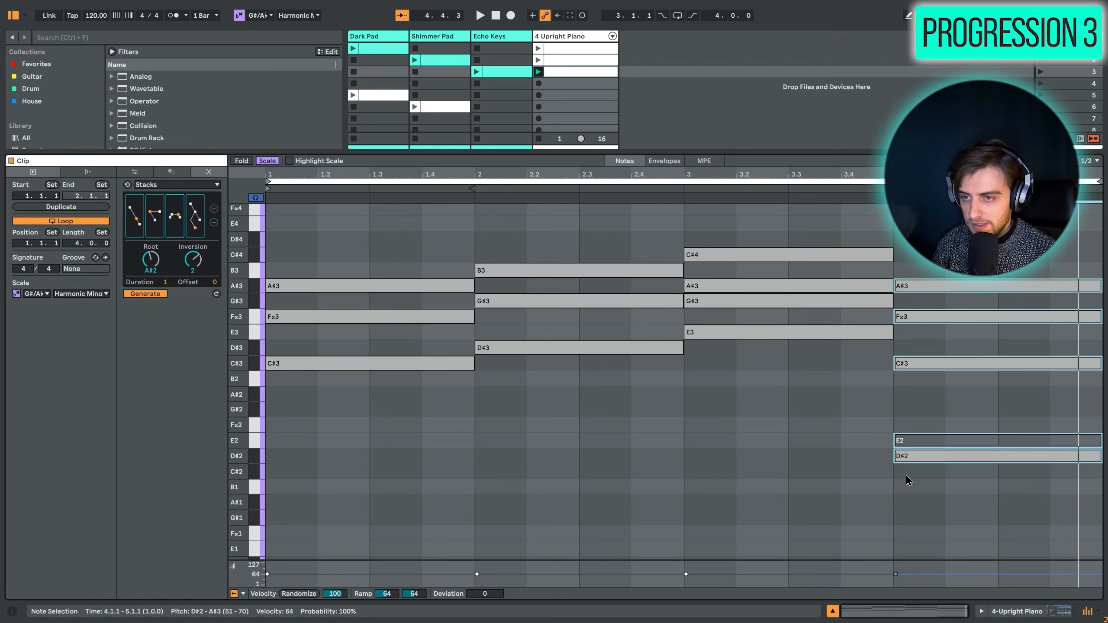
scroll(777, 434, down, 2)
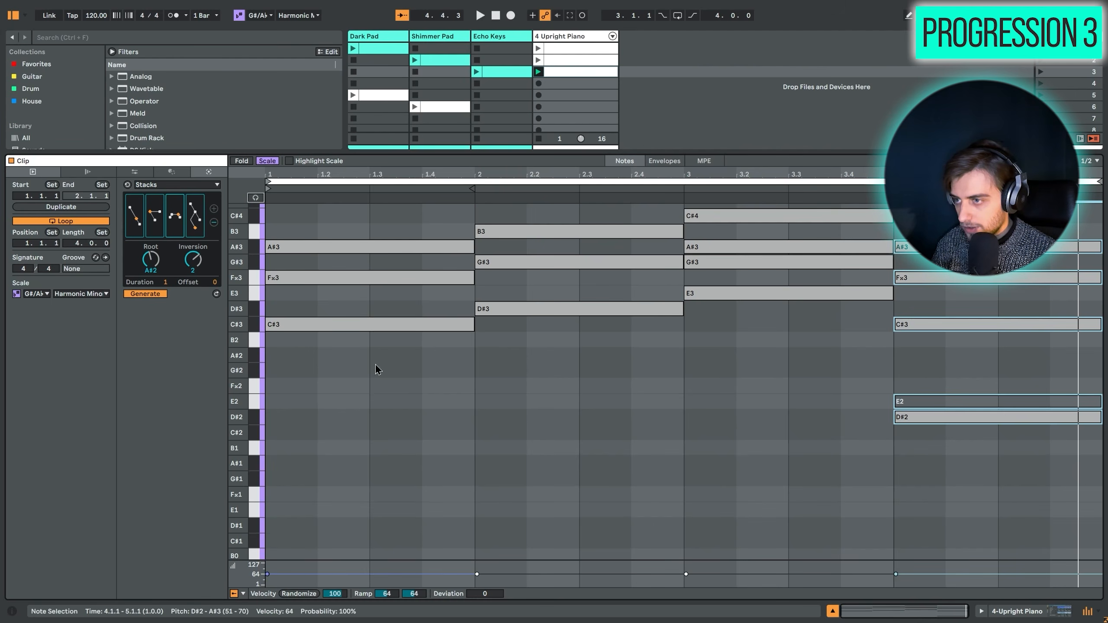
drag(417, 420, 587, 310)
shift+click(718, 291)
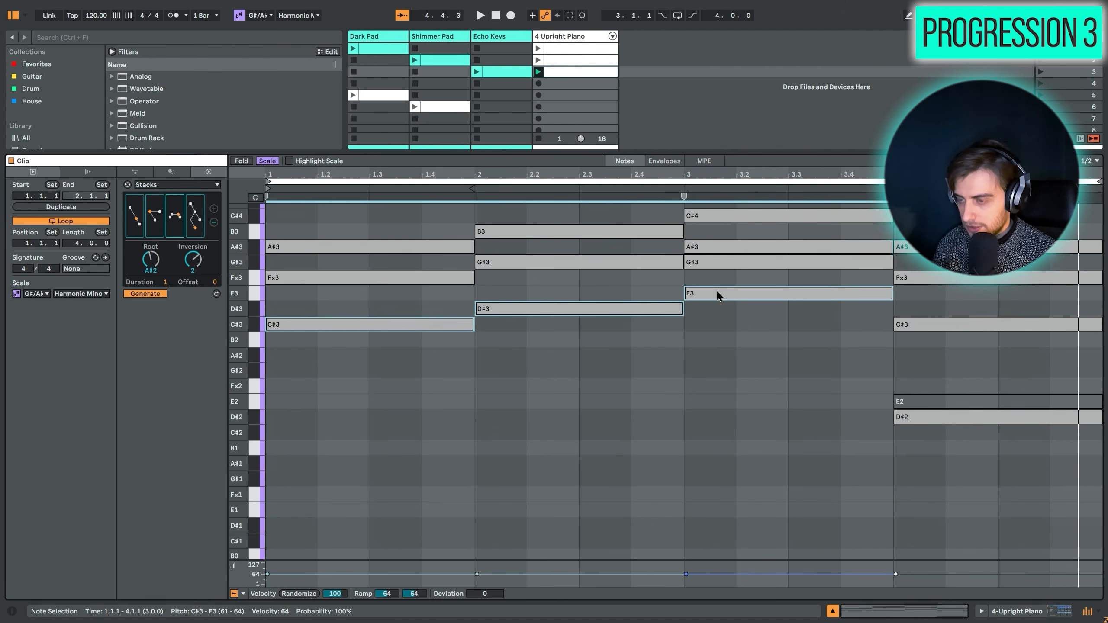
drag(311, 330, 317, 505)
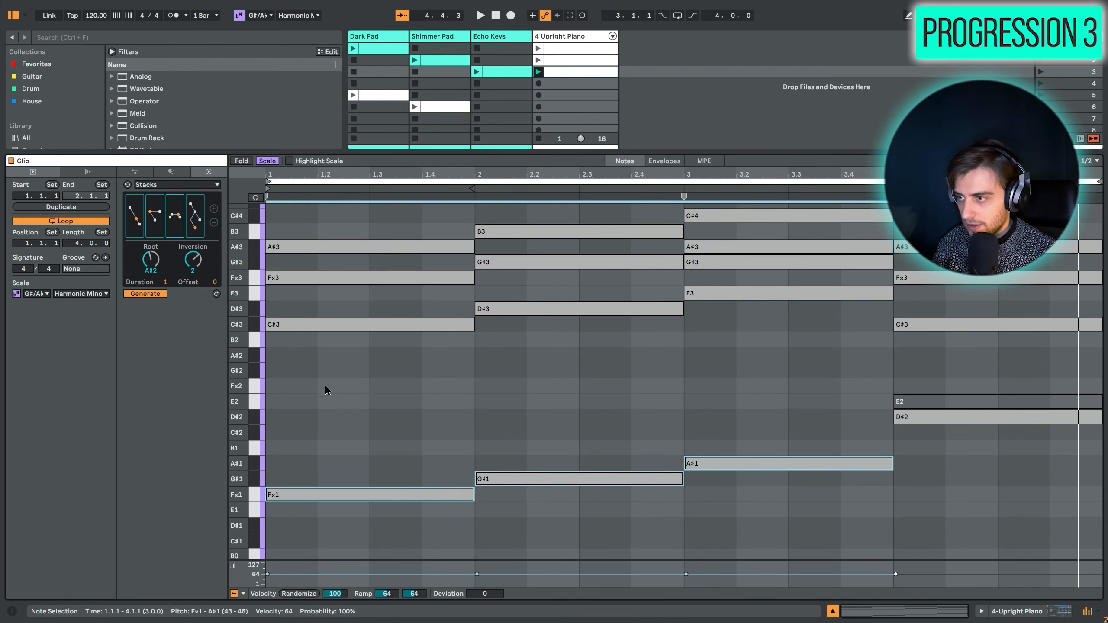
scroll(338, 389, up, 1)
key(space)
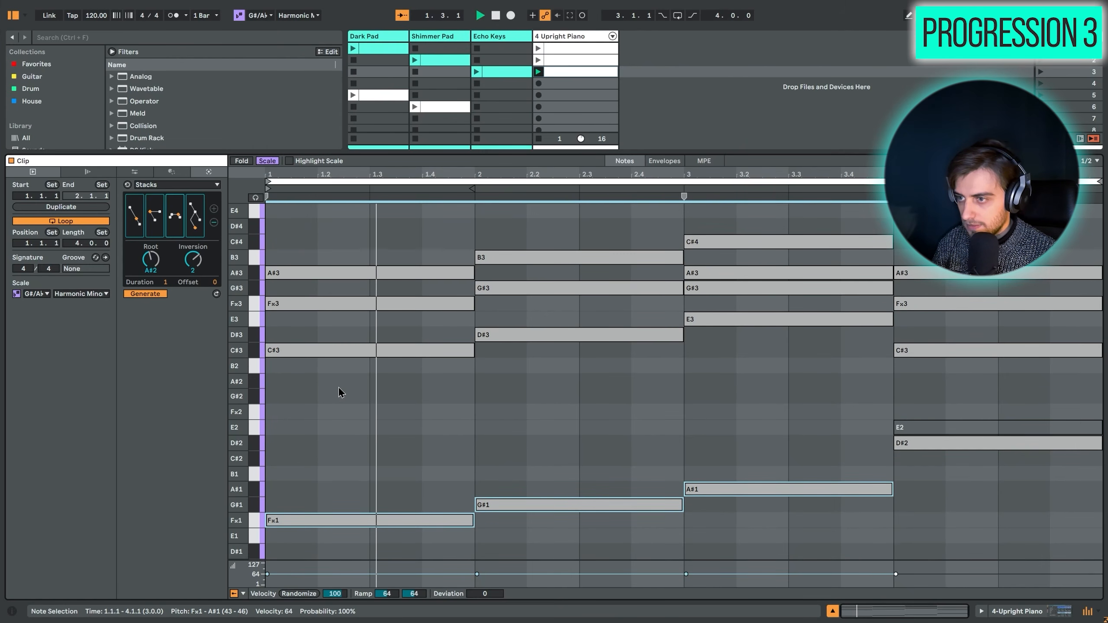
Apply the Strum transformation to all notes in the clip with Low 2.0%, High 8.0% and Tension 0.0%
click(274, 430)
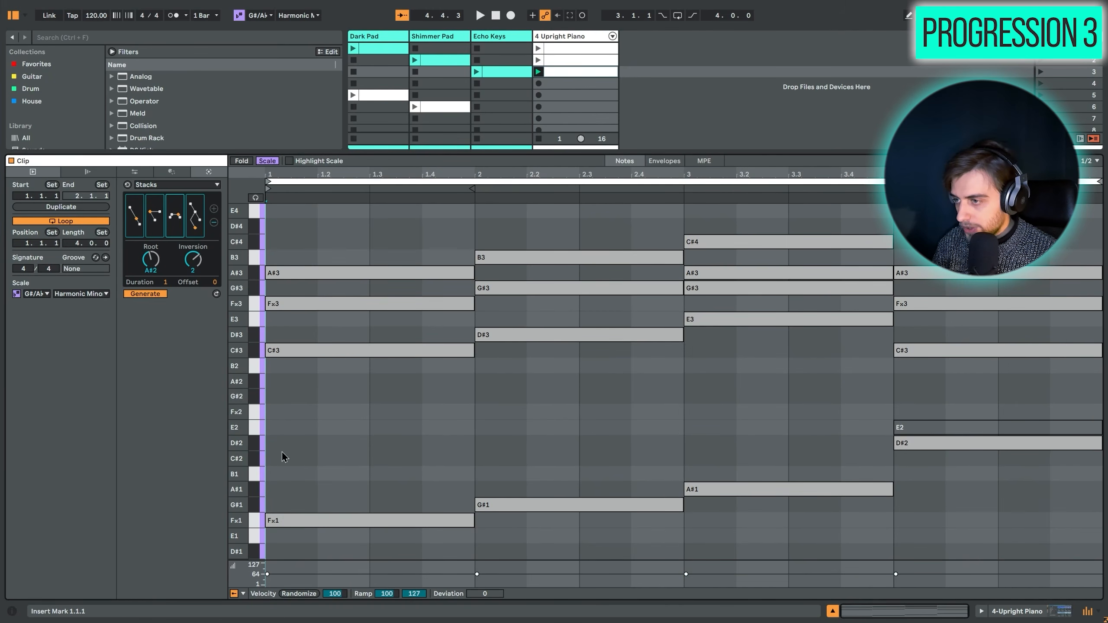
key(ctrl+a)
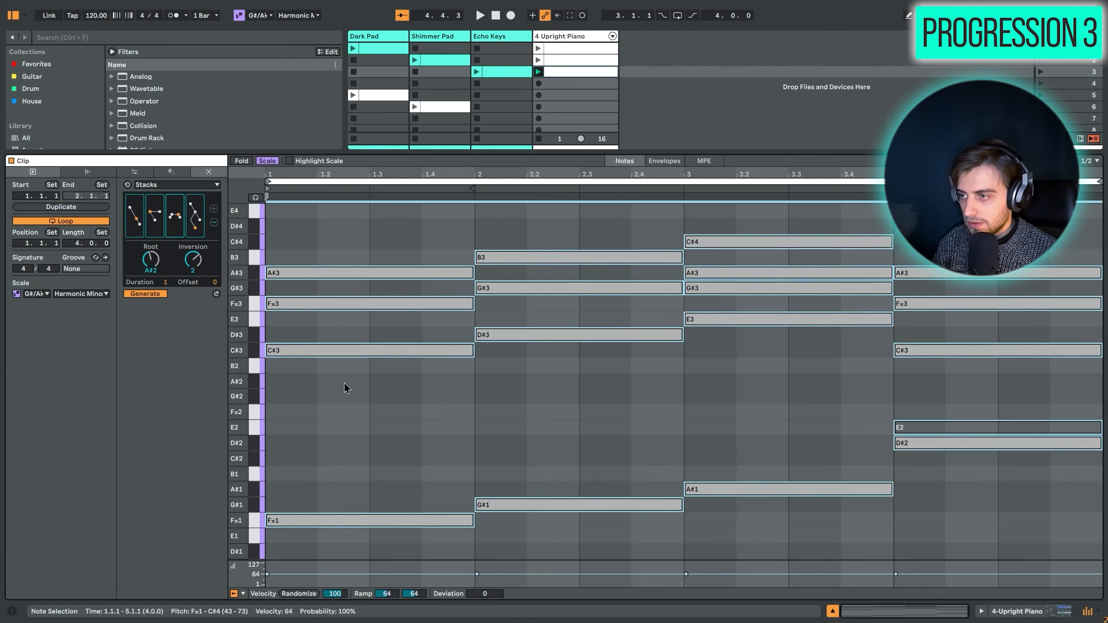
click(182, 172)
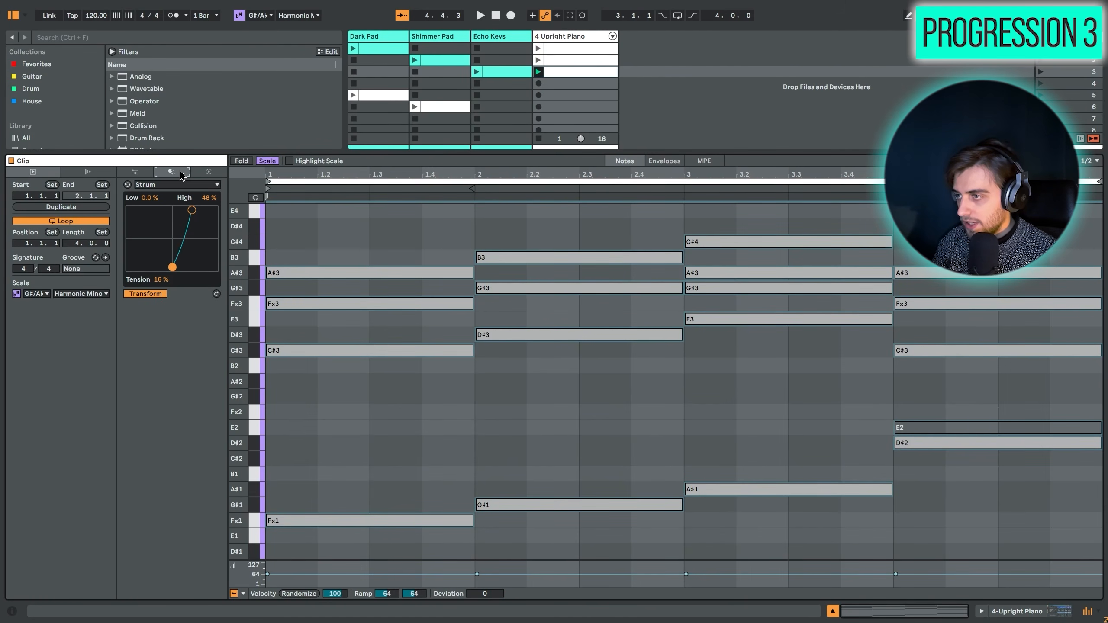
click(178, 184)
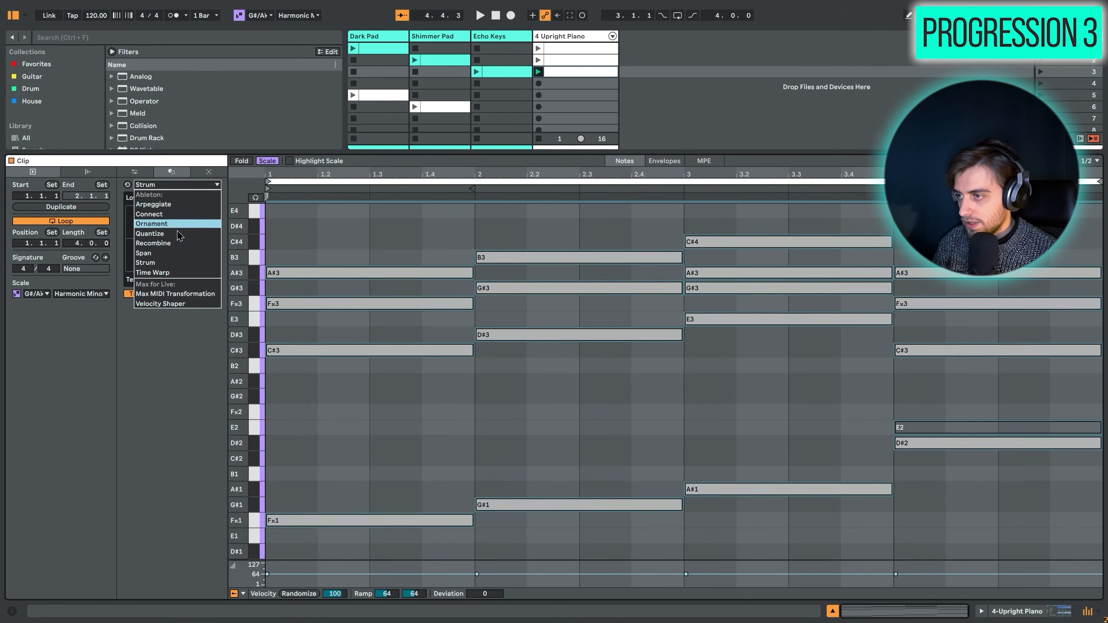
click(172, 263)
drag(191, 210, 187, 211)
drag(172, 261, 176, 273)
double_click(171, 275)
drag(186, 210, 177, 211)
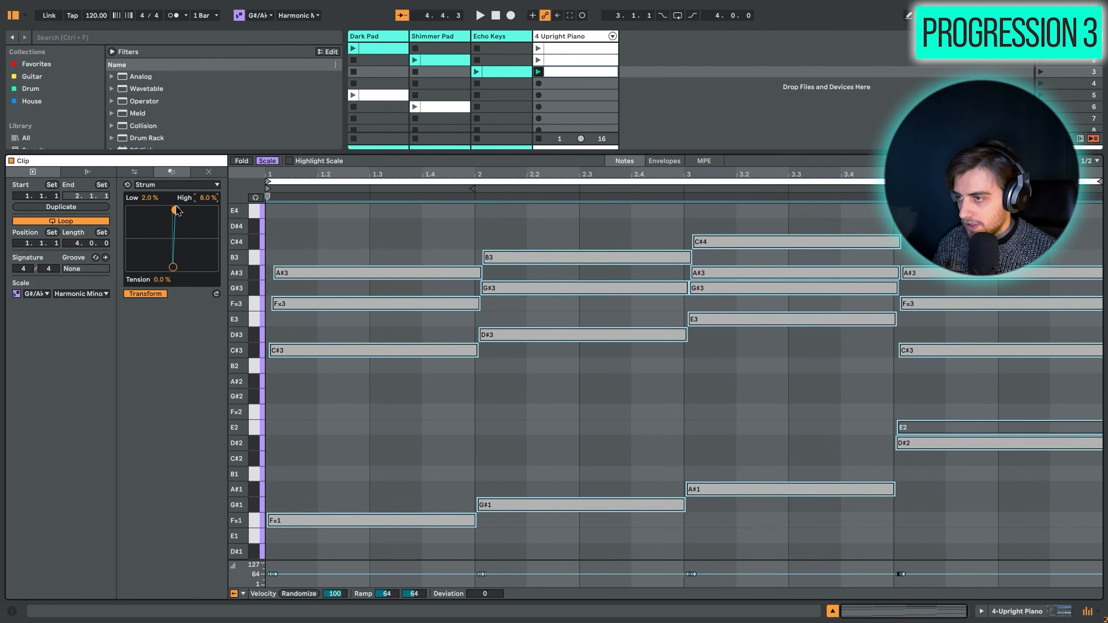
Audition the strummed chords, raise the Strum tension to 17% and play the clip again
key(space)
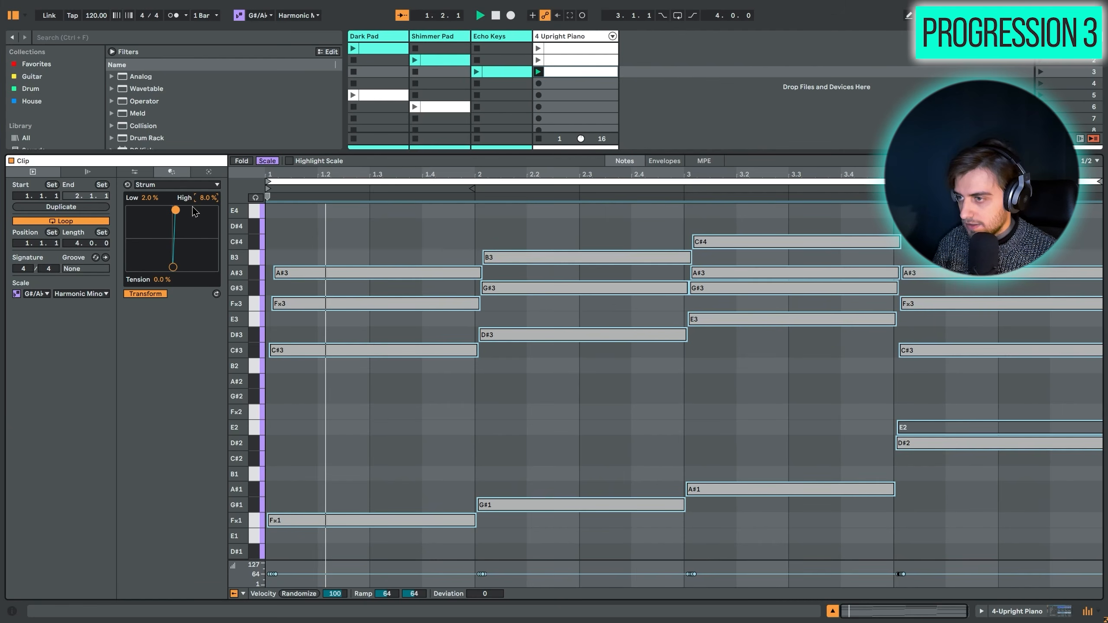
key(space)
mouse_move(164, 279)
mouse_down()
mouse_move(164, 290)
mouse_move(164, 273)
mouse_up()
key(space)
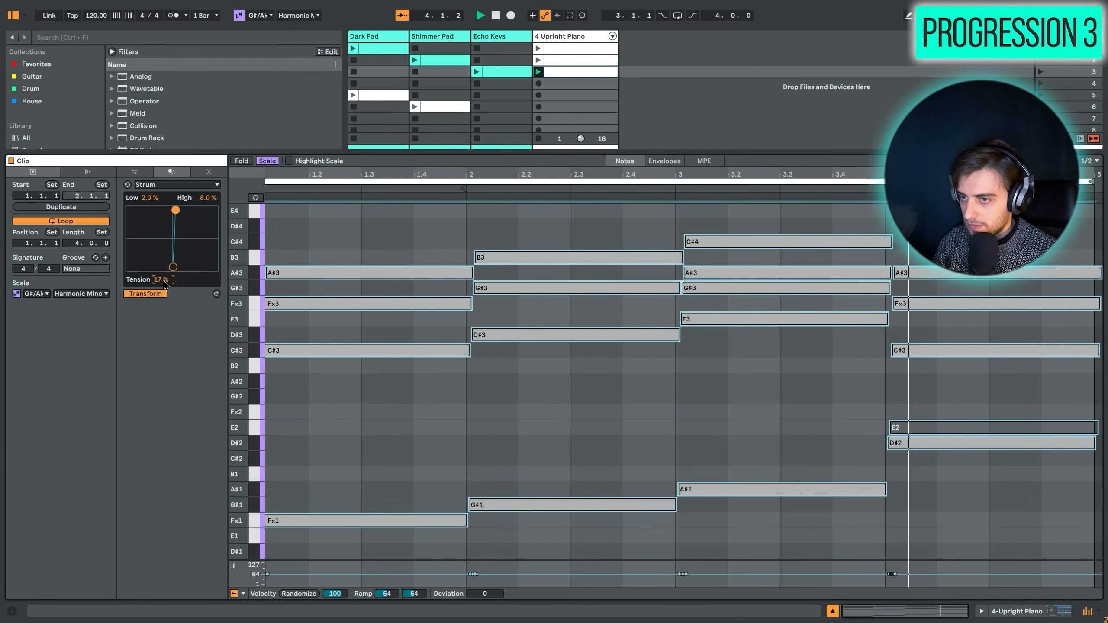
Copy the third Upright Piano clip into the seventh Echo Keys slot, audition it there and stop it
key(shift+Tab)
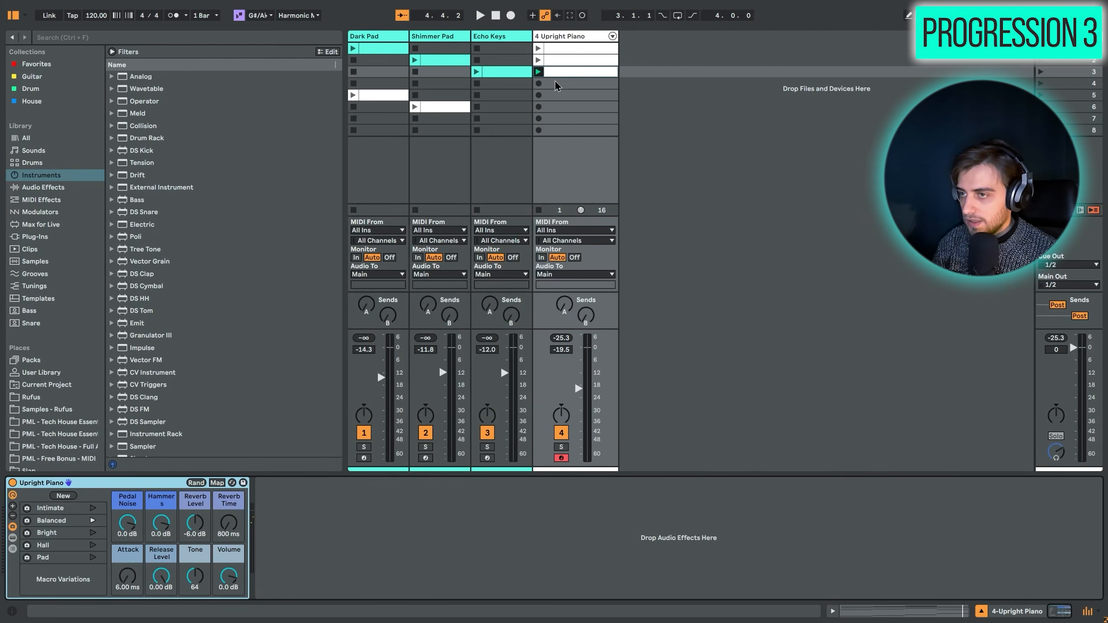
click(563, 73)
key(ctrl+c)
click(495, 119)
key(ctrl+v)
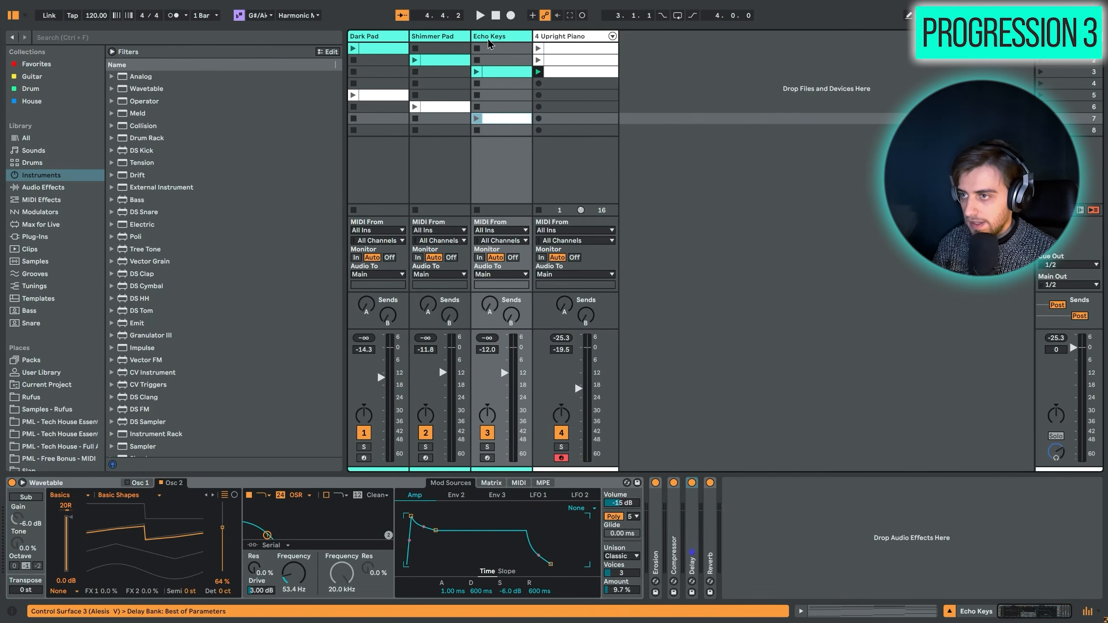
click(477, 118)
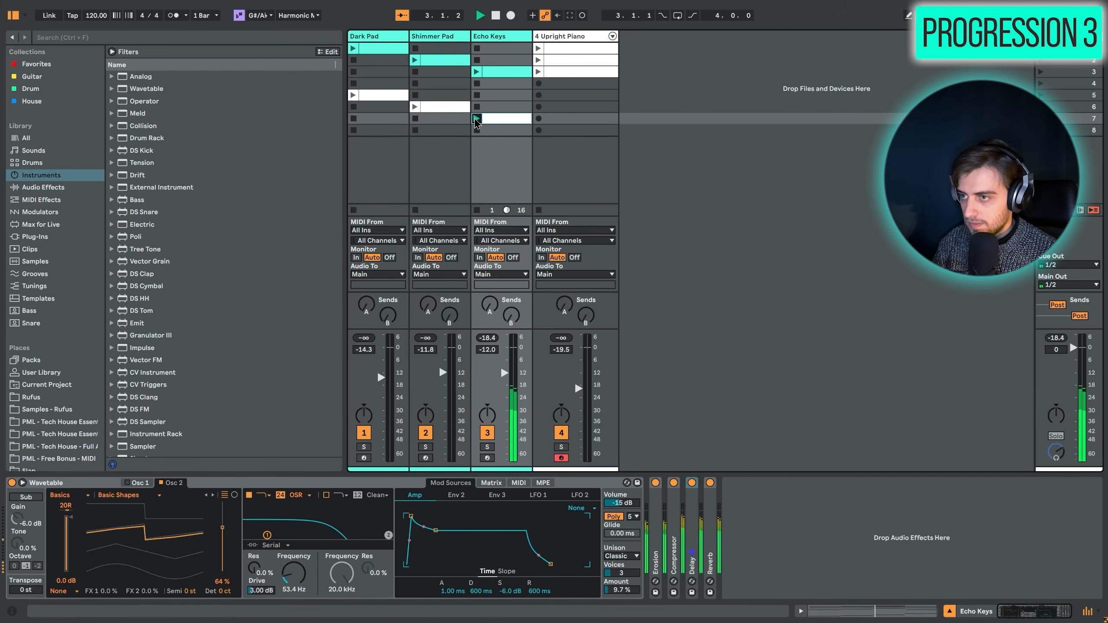
click(478, 209)
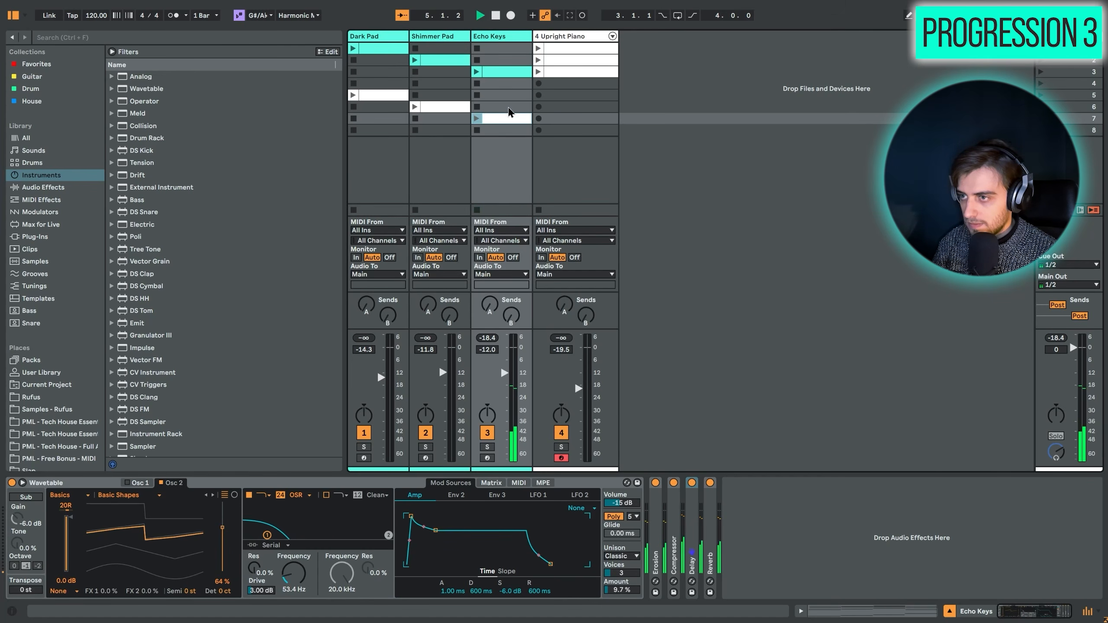